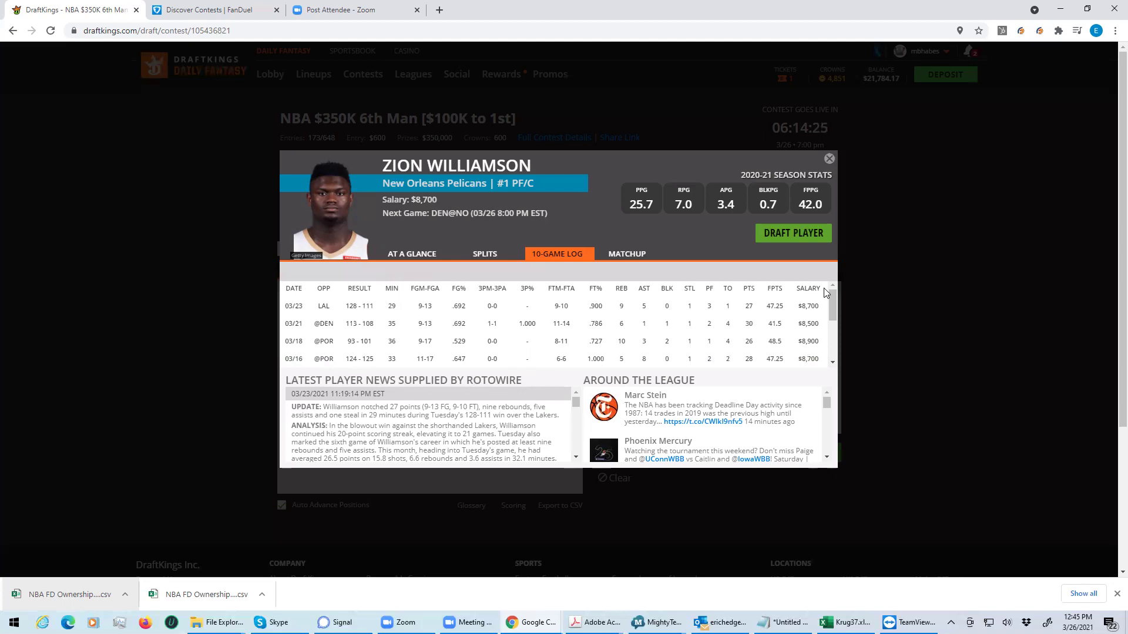
Step: Review the fantasy points and salaries in Zion Williamson's 10-game log, then close his player card
drag(833, 316, 826, 338)
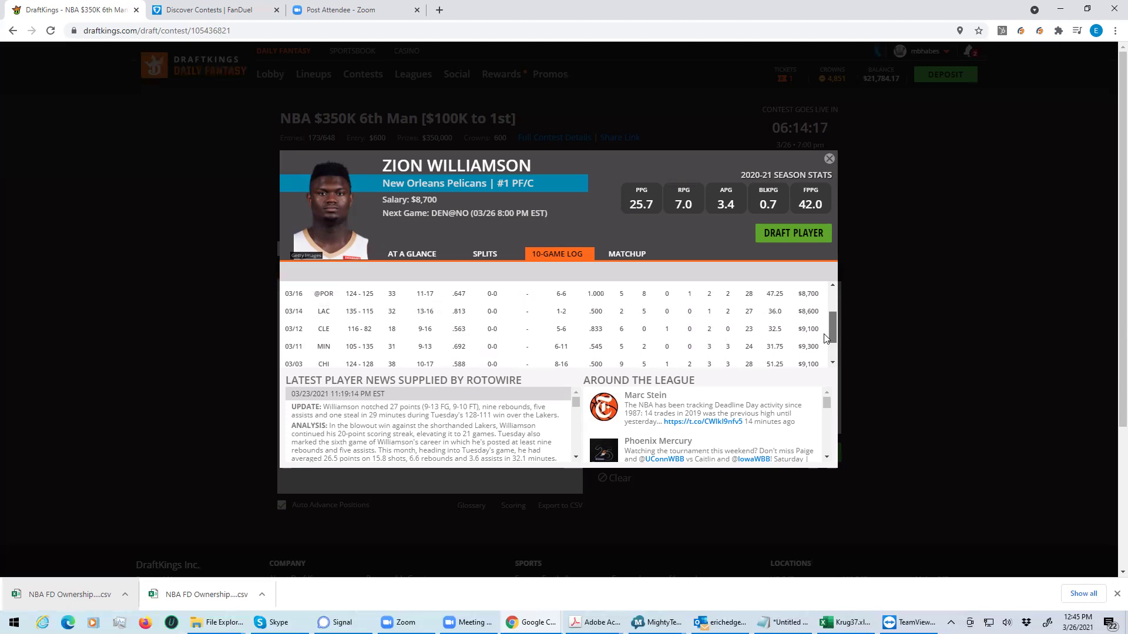
scroll(825, 334, up, 2)
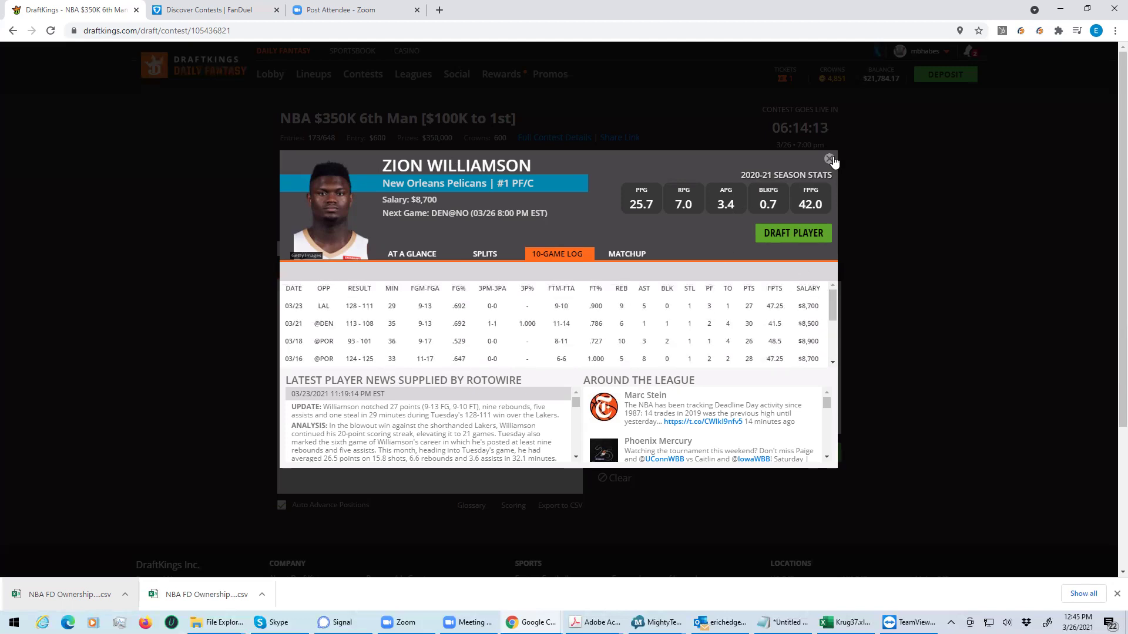
click(829, 159)
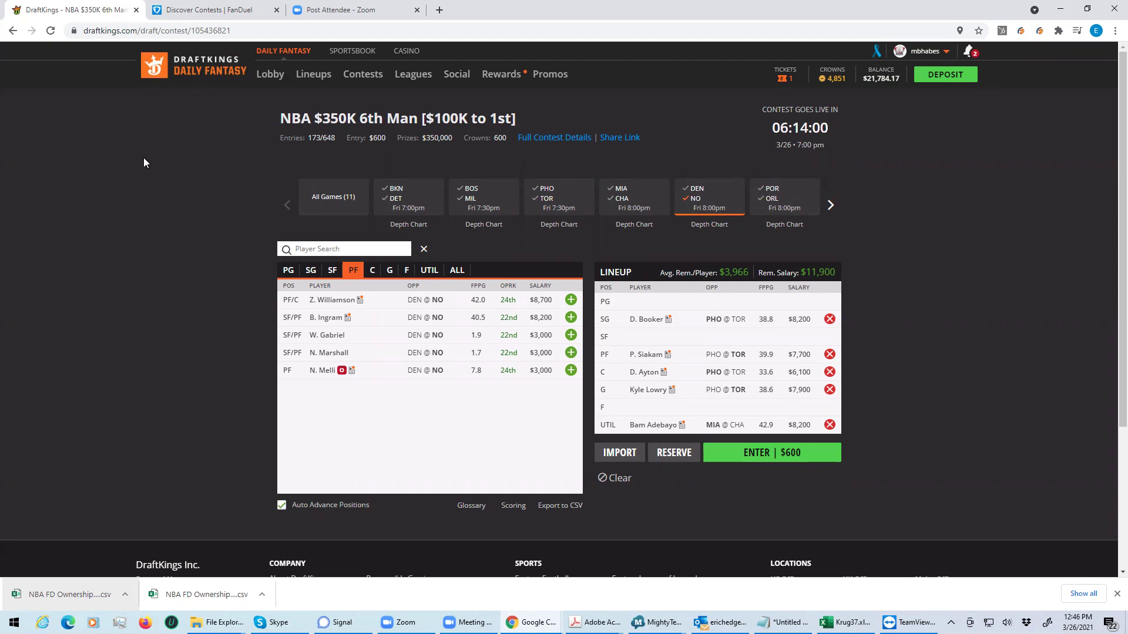
Step: List the New Orleans point guards and review N. Alexander-Walker's 10-game log
click(293, 271)
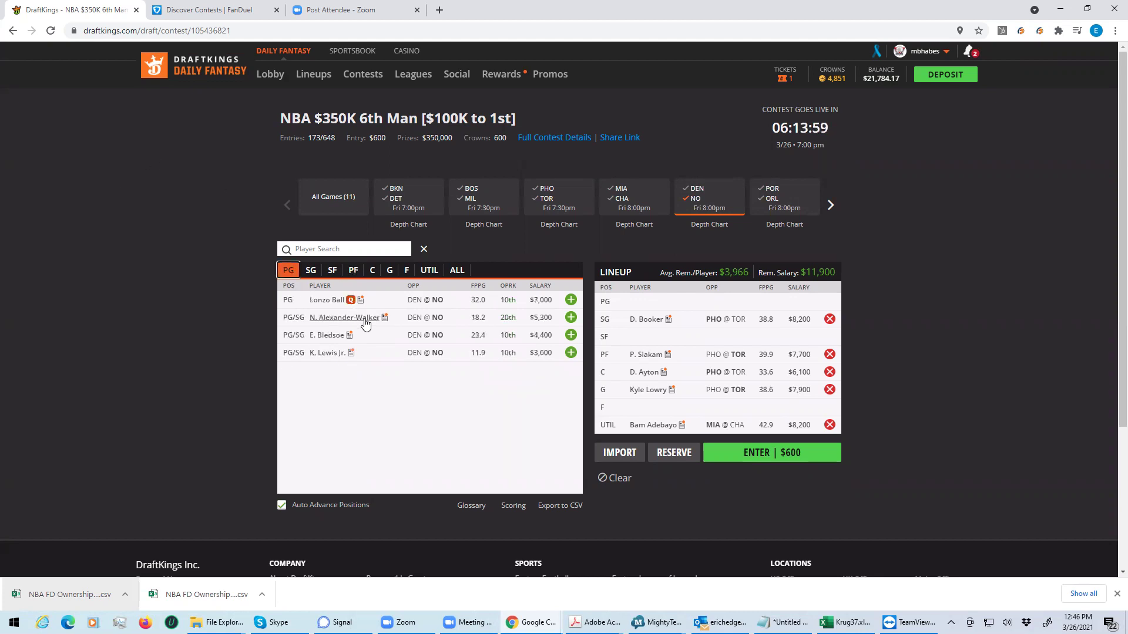
click(351, 321)
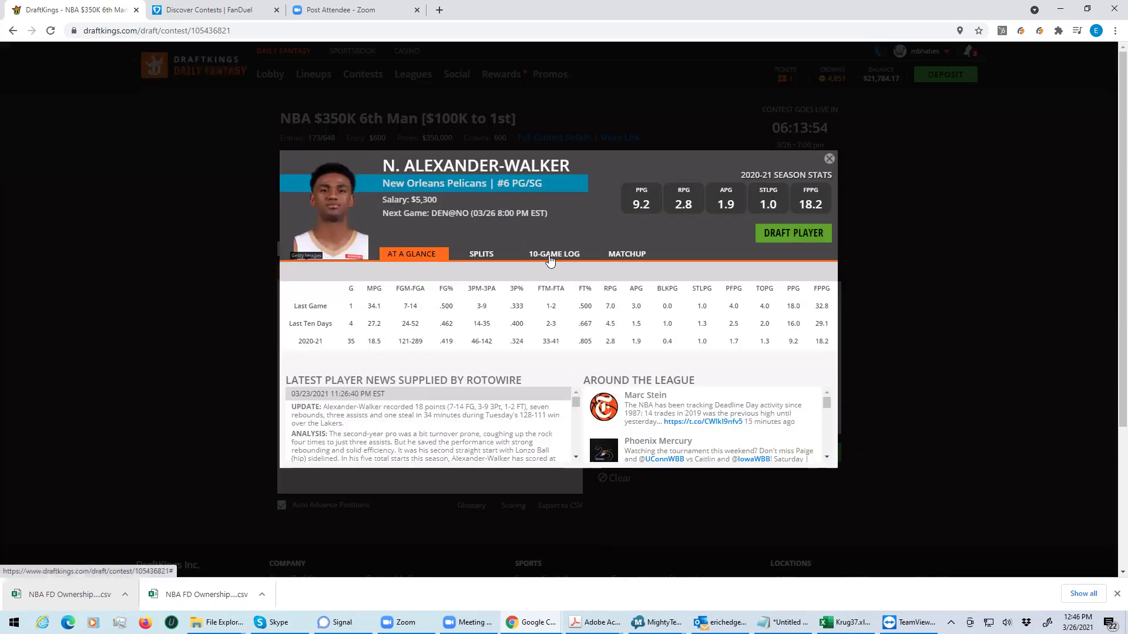
click(549, 256)
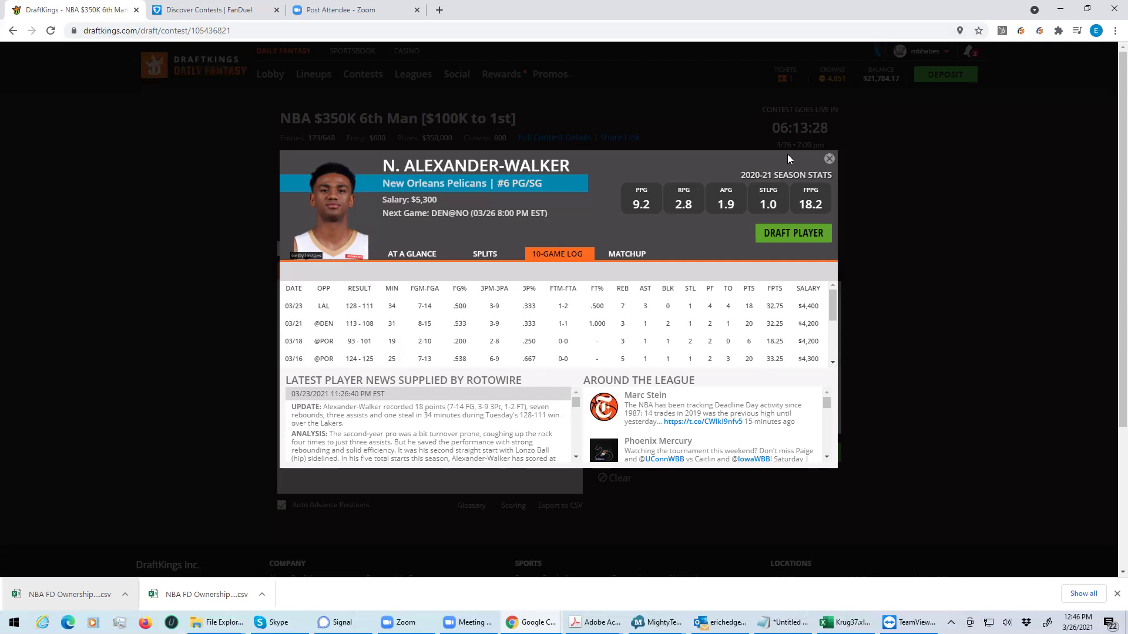
click(829, 159)
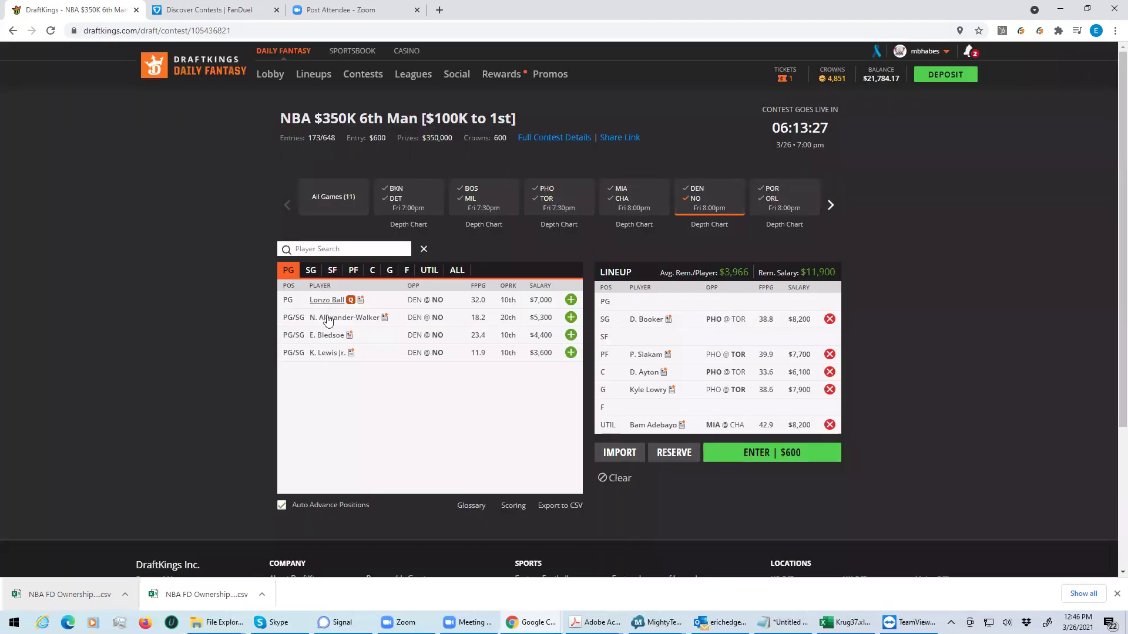
Step: Review the minutes, fantasy points and salaries across Kira Lewis Jr.'s 10-game log
click(326, 352)
click(553, 257)
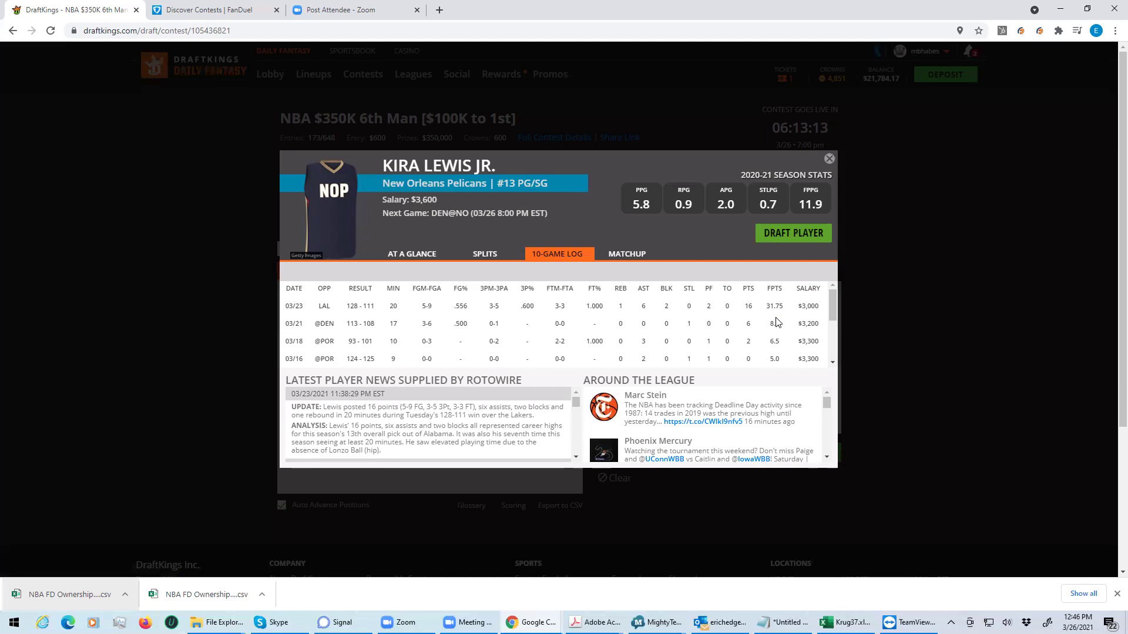
drag(834, 315, 833, 330)
scroll(833, 328, down, 2)
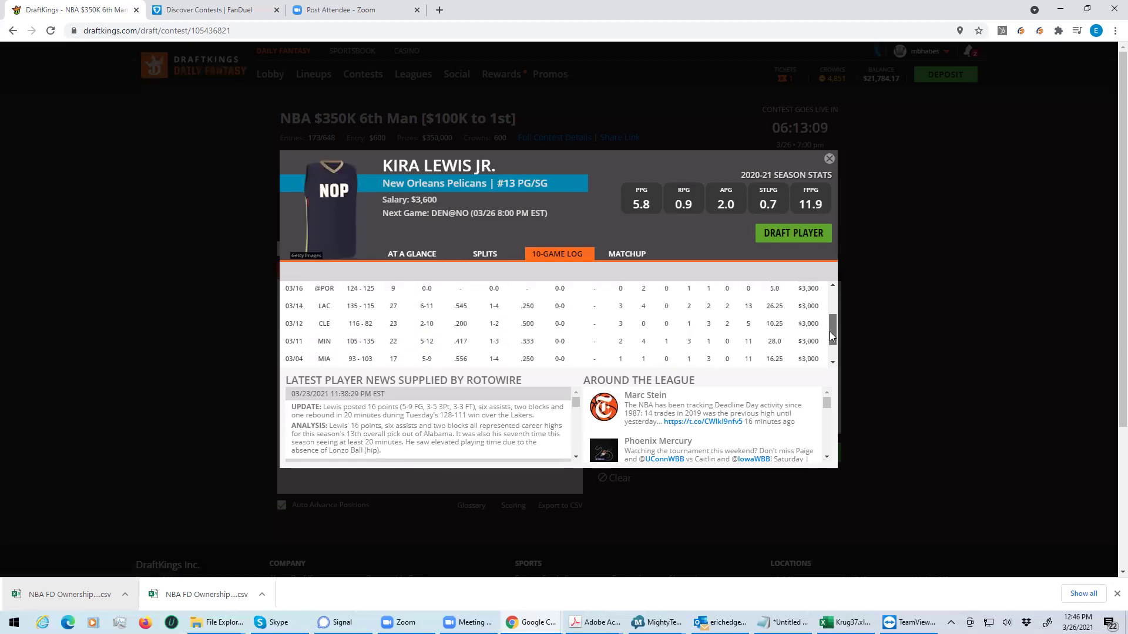
scroll(830, 336, down, 2)
scroll(831, 351, up, 3)
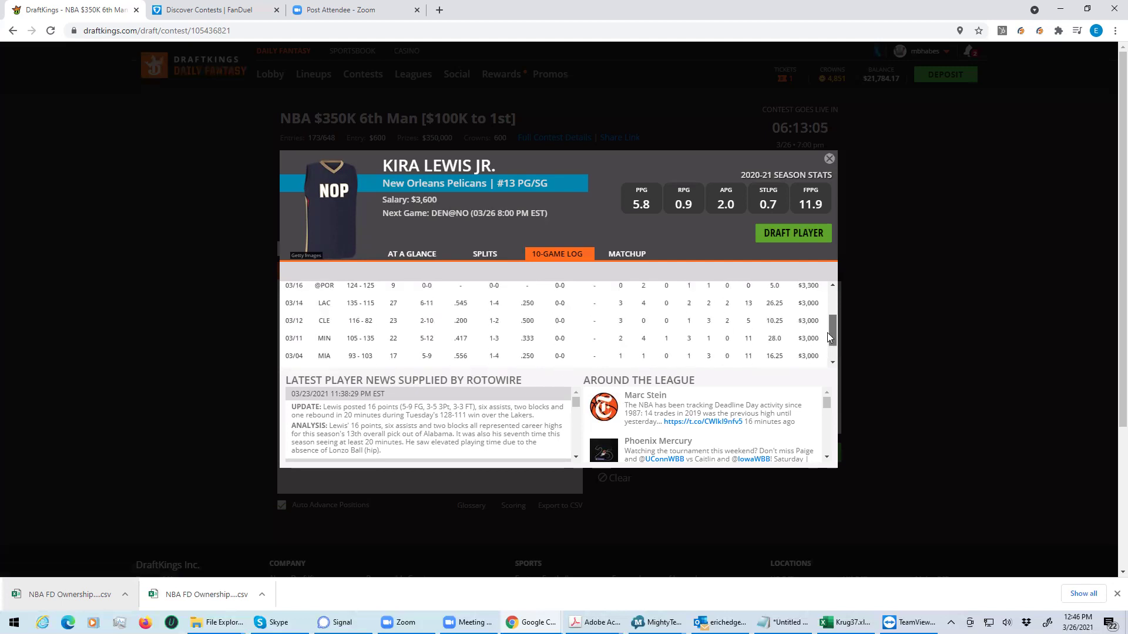
scroll(829, 339, down, 1)
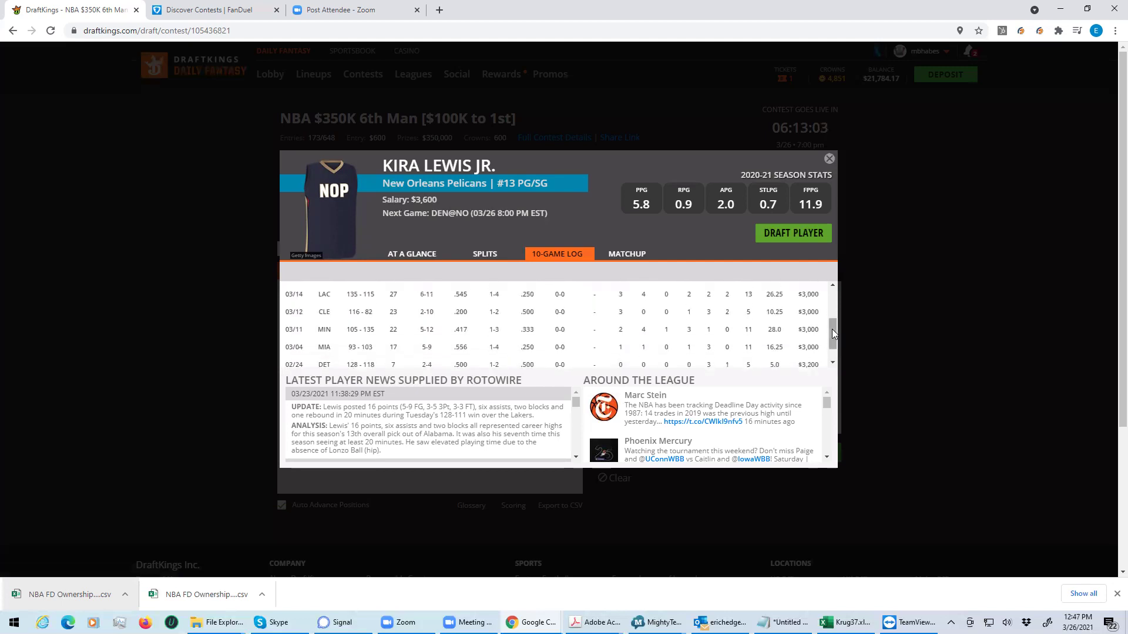
click(828, 160)
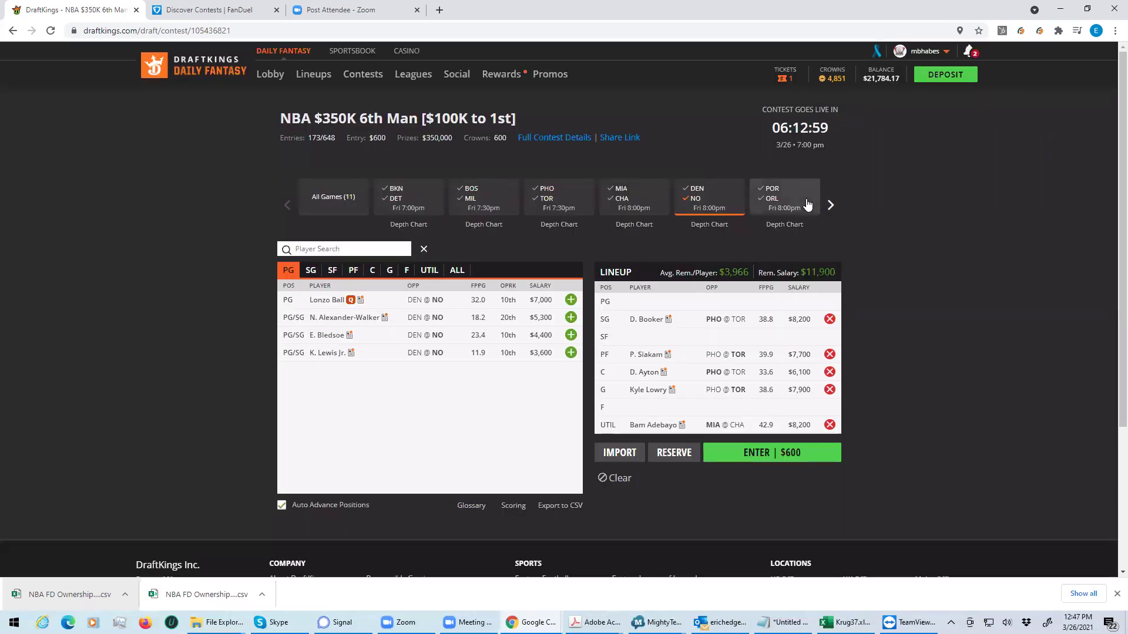
Step: Switch the player pool from New Orleans to Portland point guards and review CJ McCollum's 10-game log
click(710, 199)
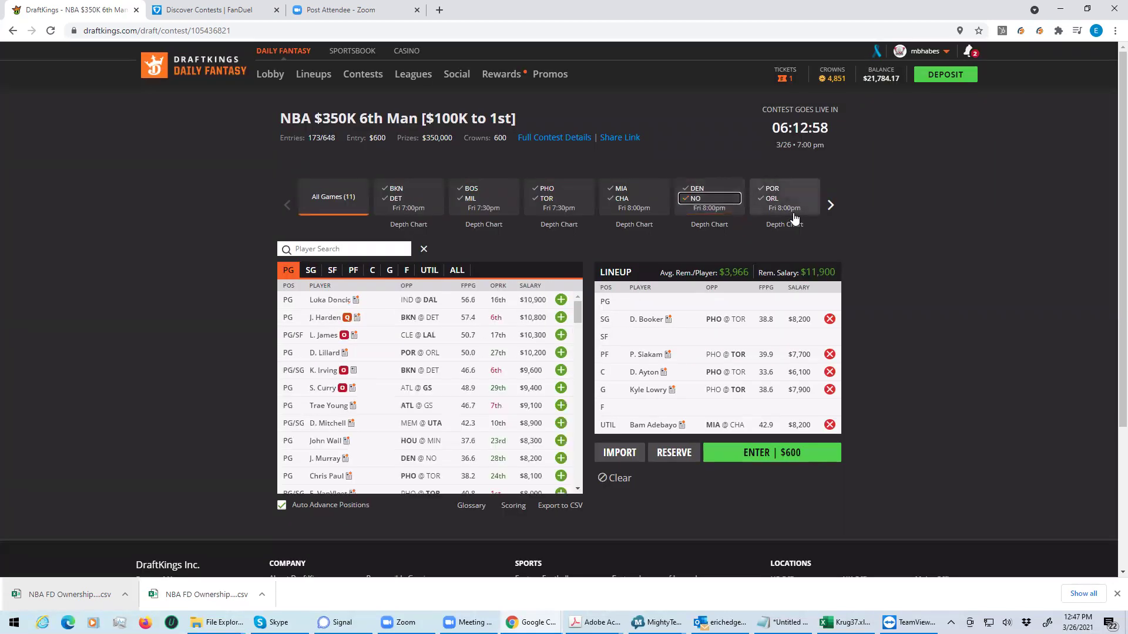
click(770, 200)
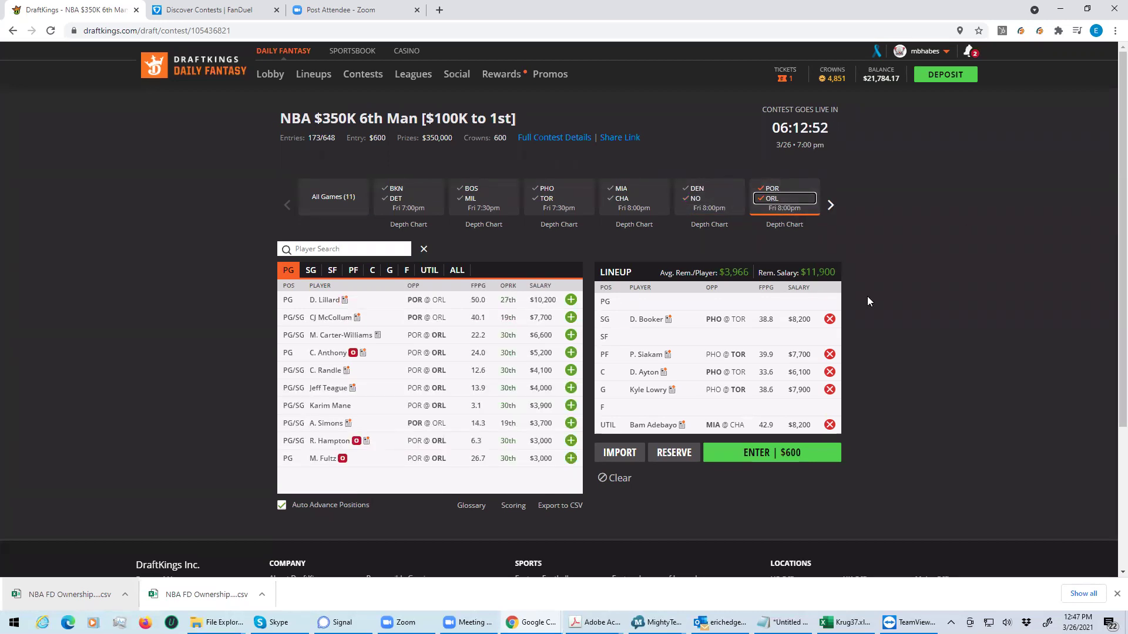
click(769, 190)
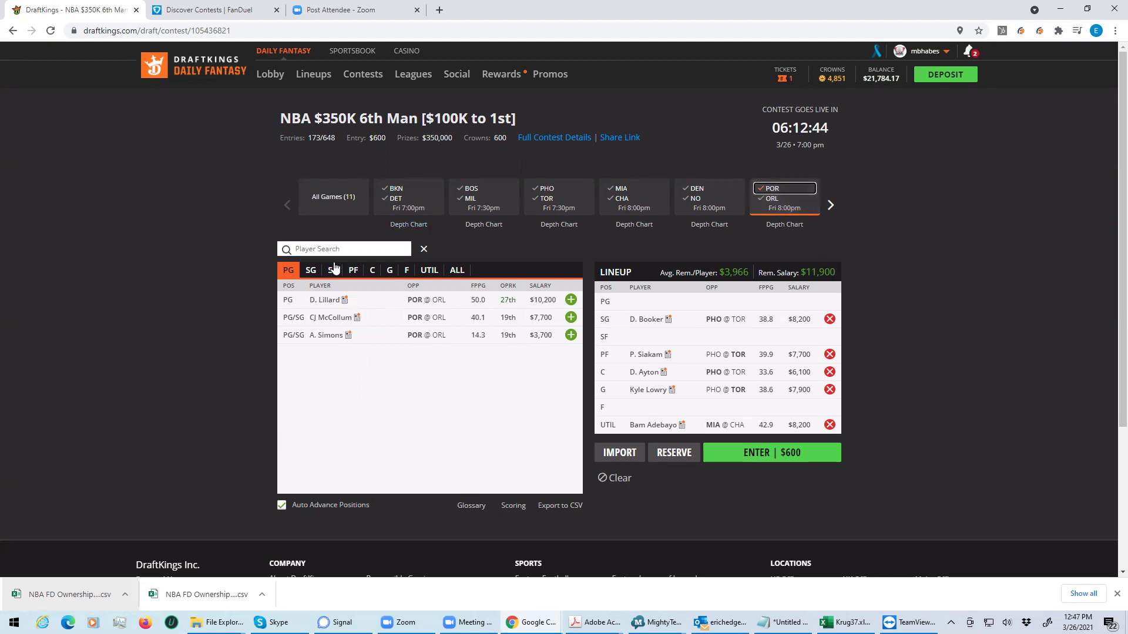
click(323, 321)
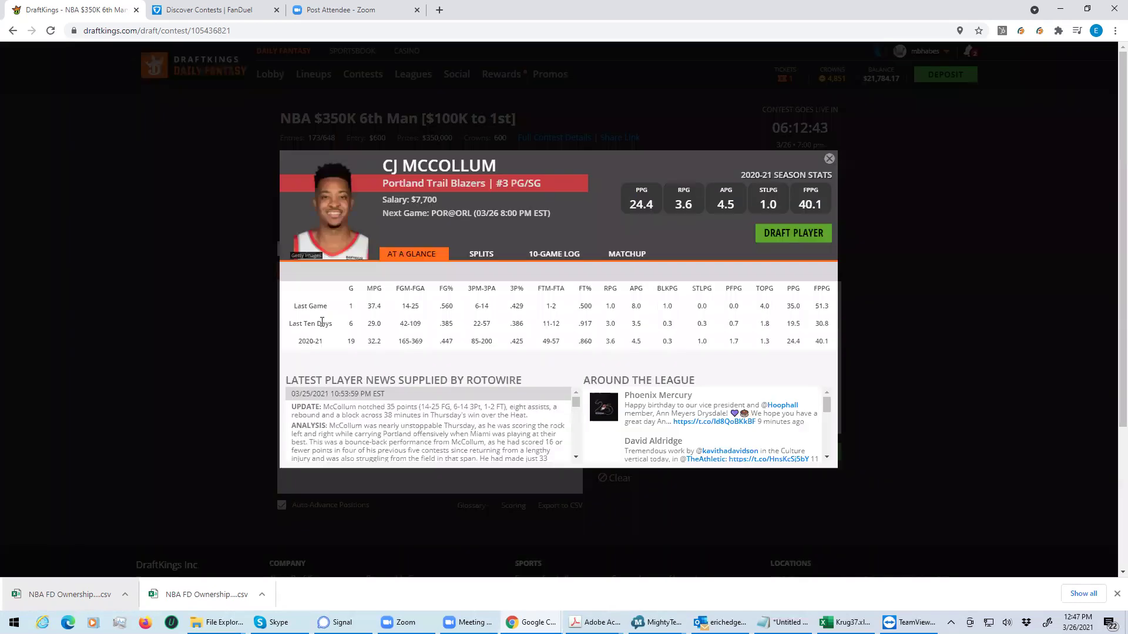
click(554, 254)
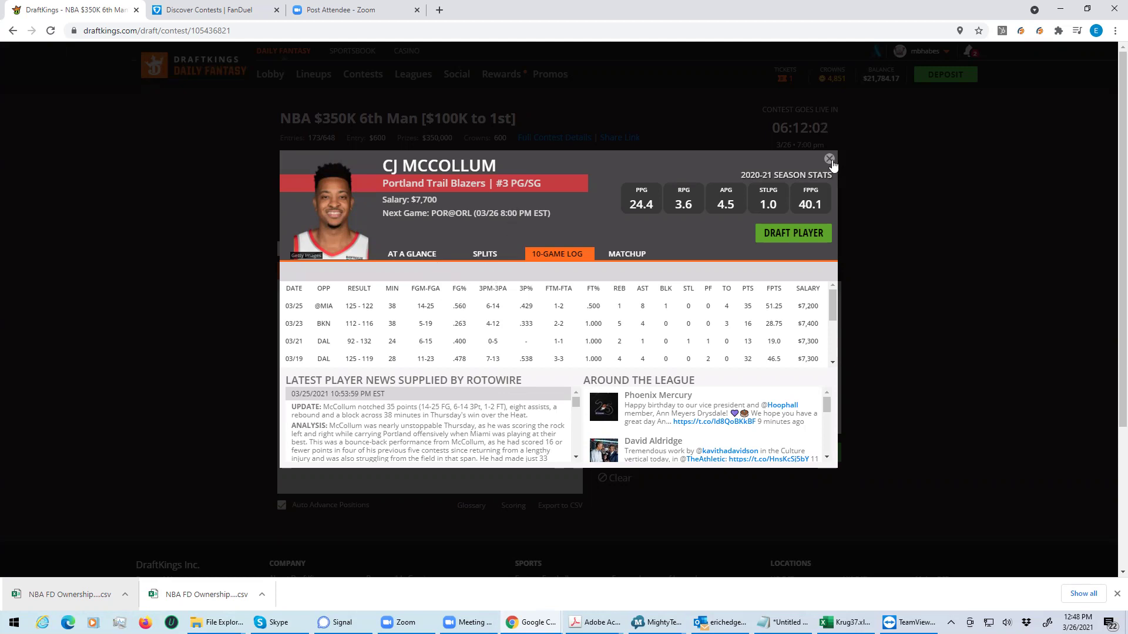
key(Escape)
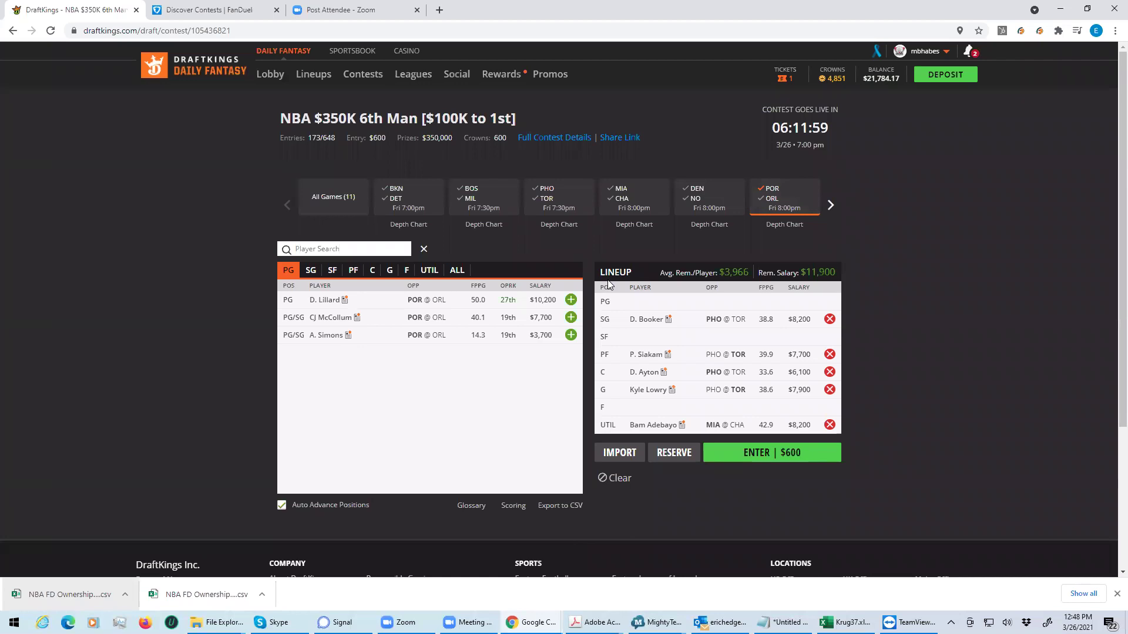
Step: Limit the player pool to Orlando and examine its options at point guard, shooting guard, small forward, center, guard and forward
click(765, 192)
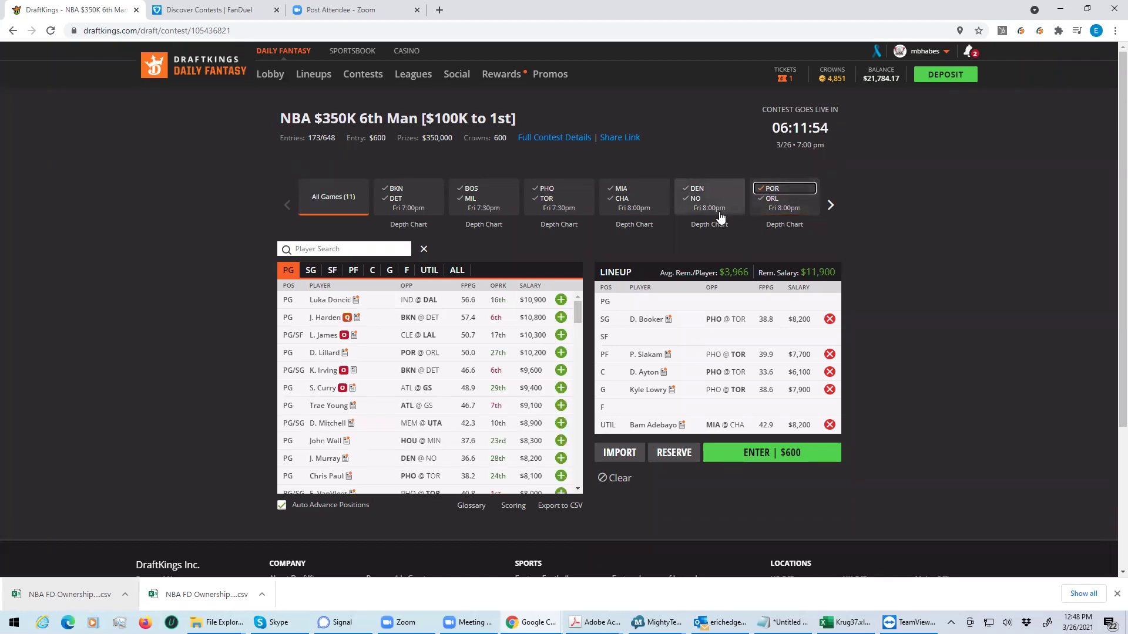
click(770, 200)
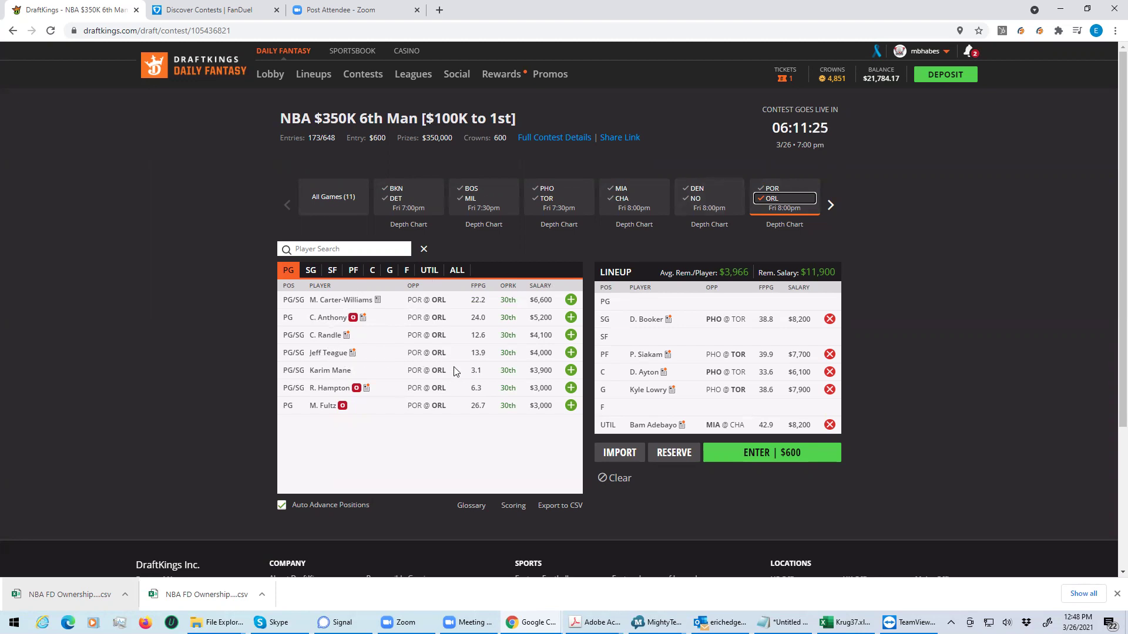
click(311, 271)
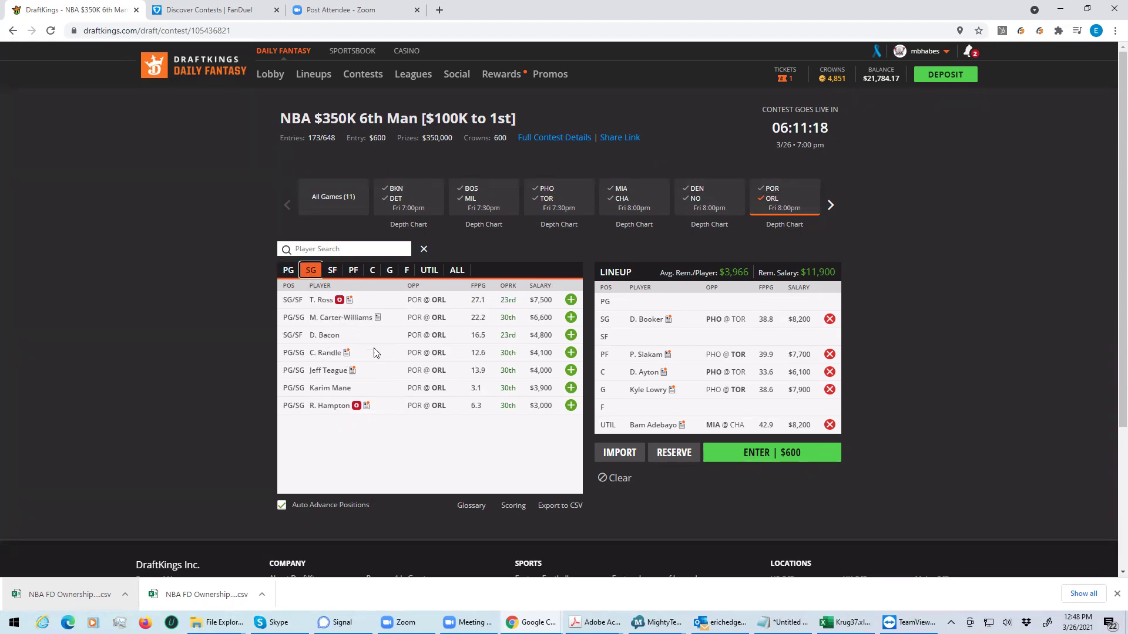
click(333, 270)
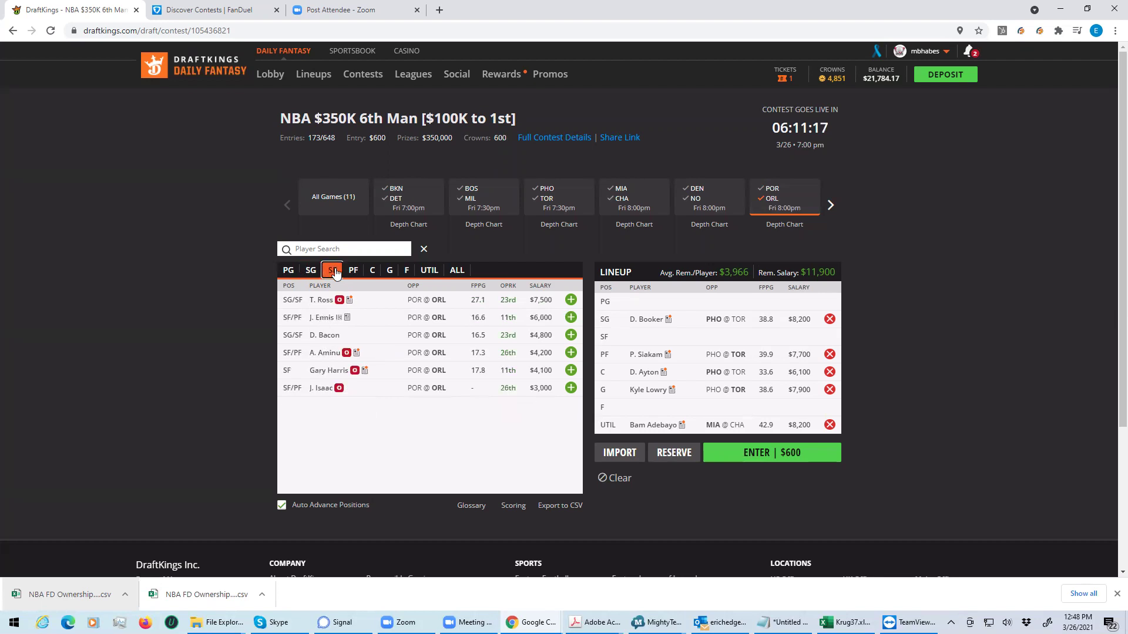
click(372, 272)
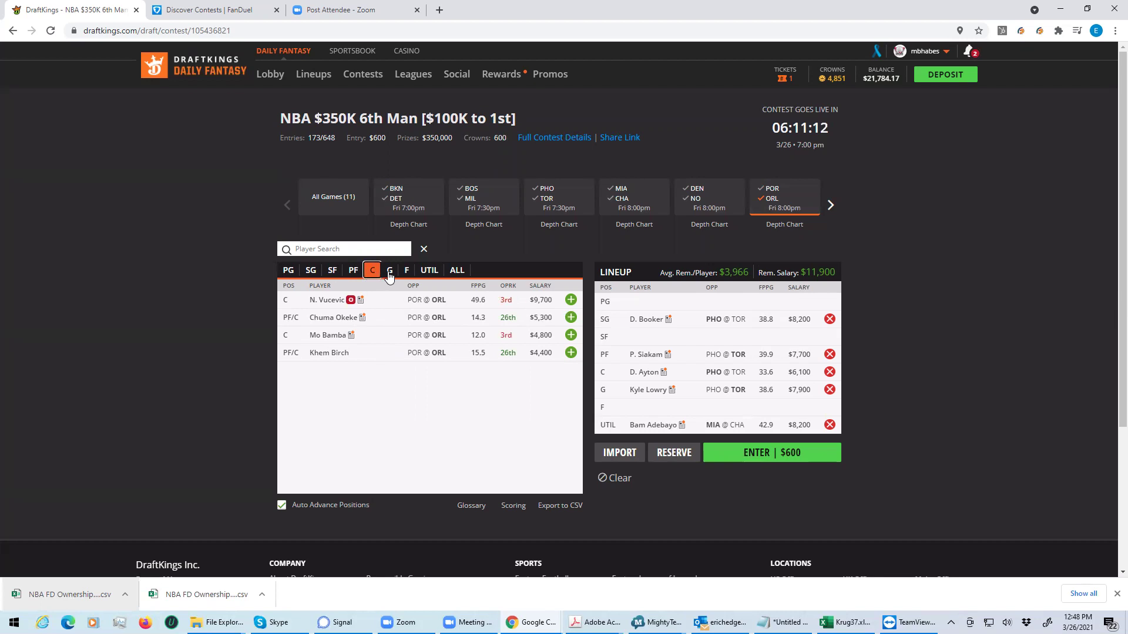
click(389, 272)
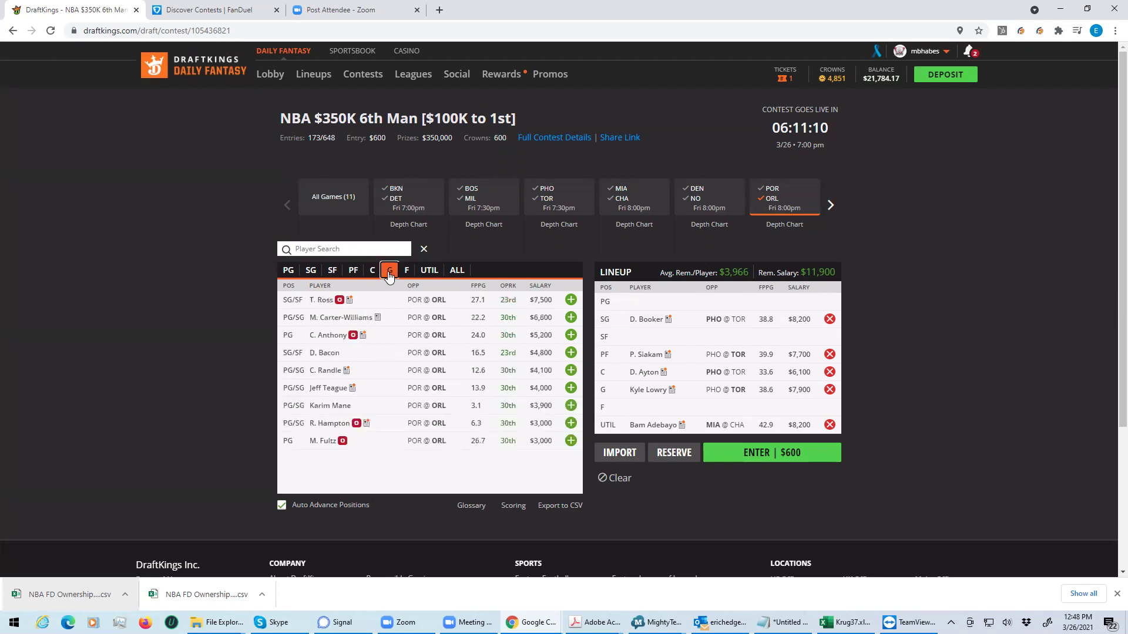
click(408, 271)
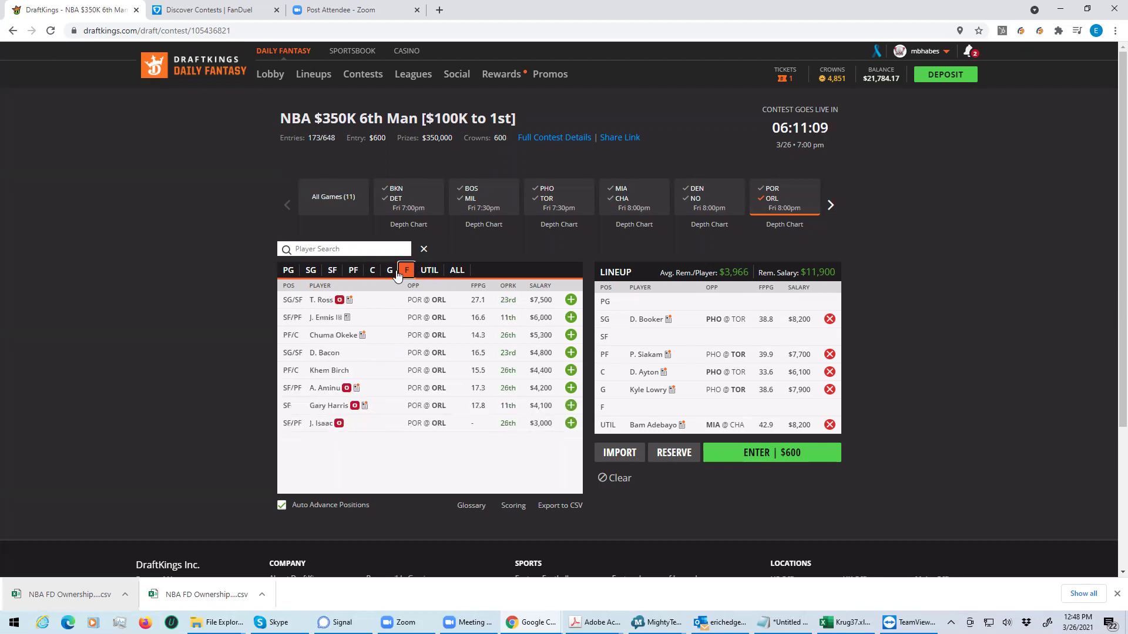
click(388, 270)
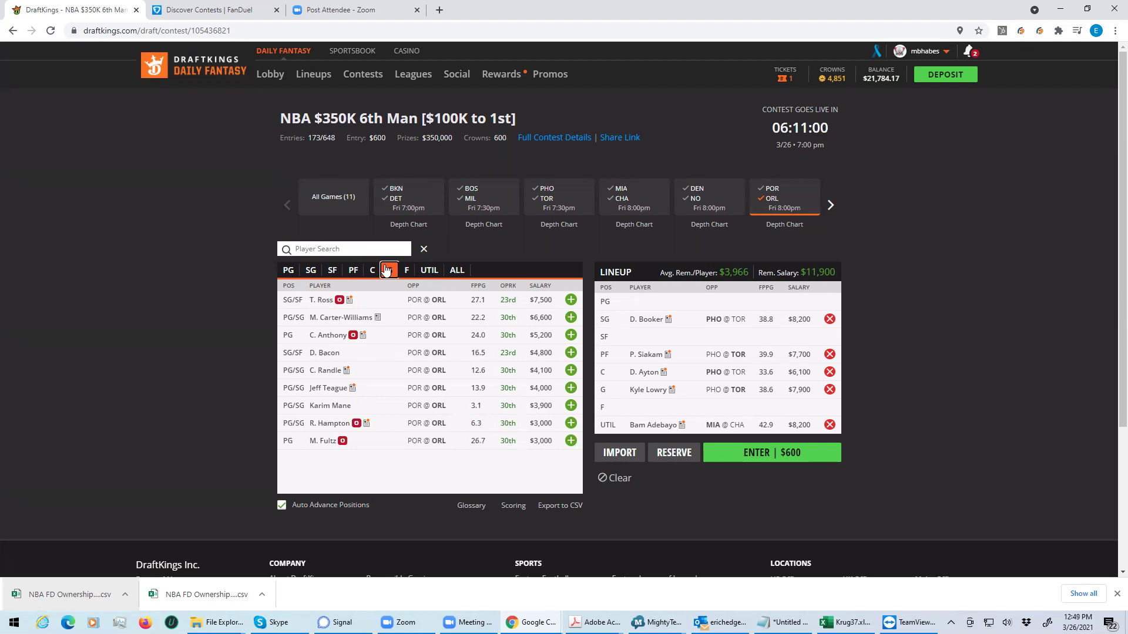
click(372, 272)
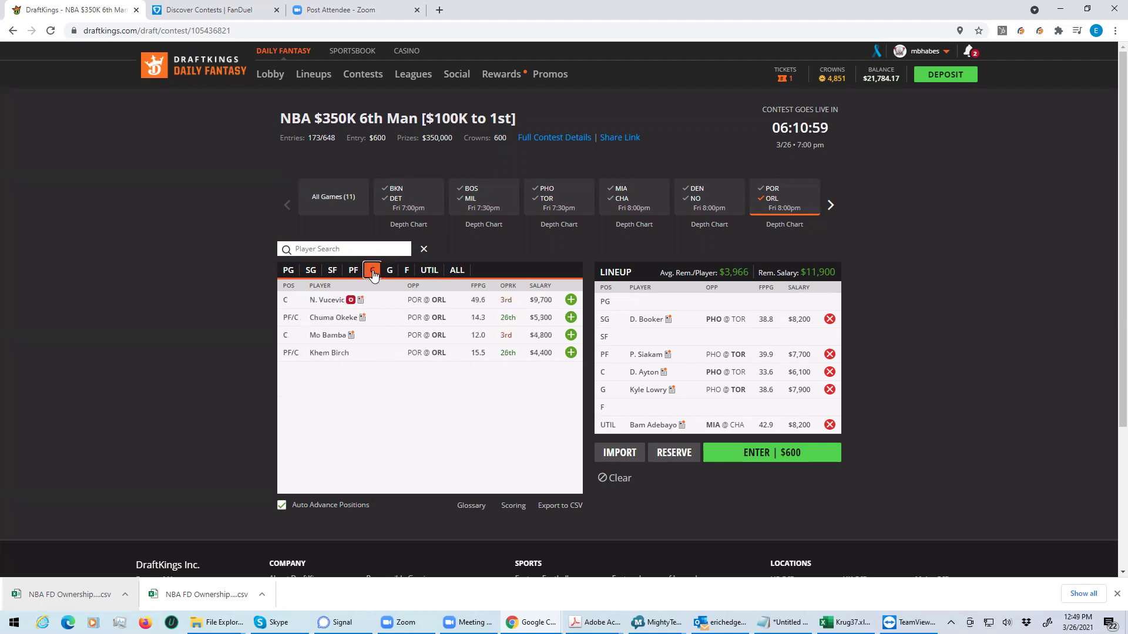
click(407, 271)
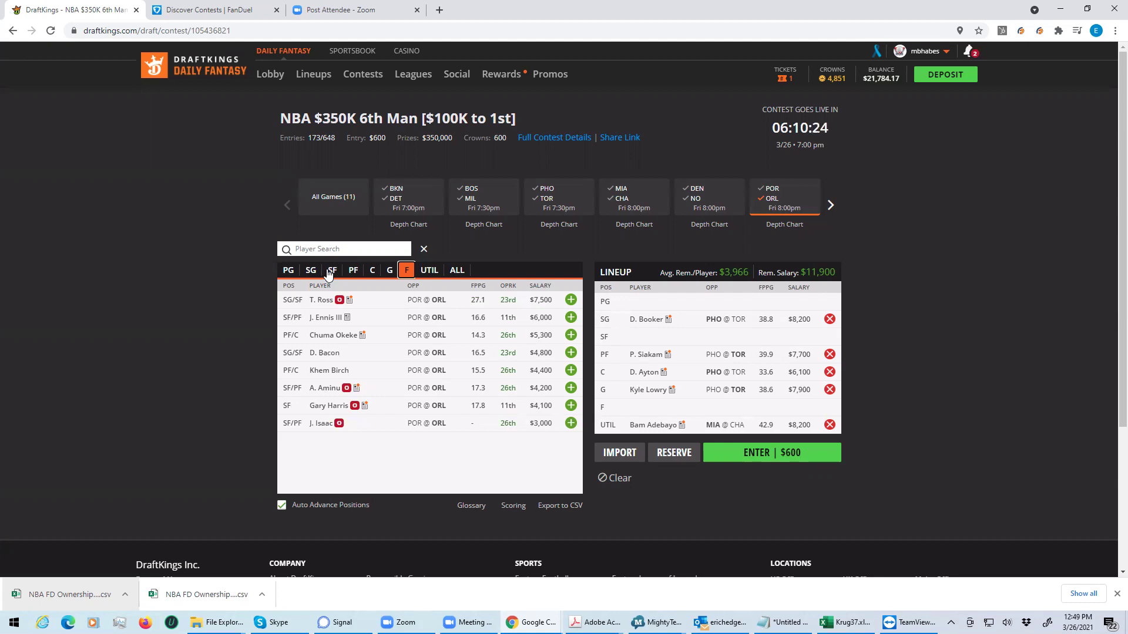
Step: Limit the player pool to Portland and examine its shooting guard and power forward options
click(311, 270)
click(773, 190)
click(773, 189)
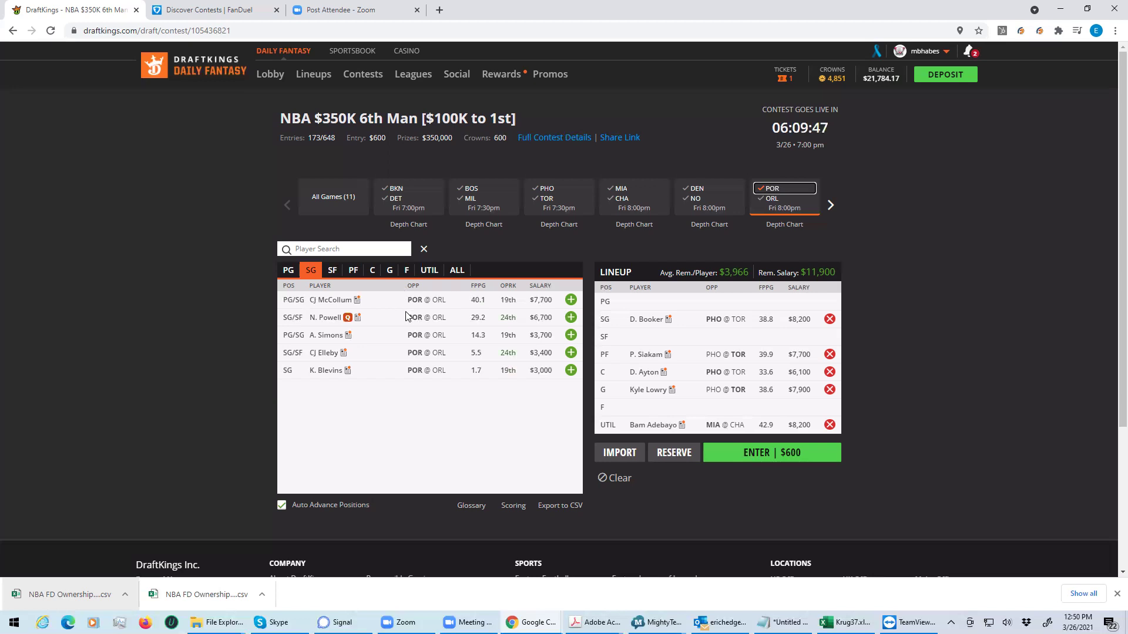
click(332, 270)
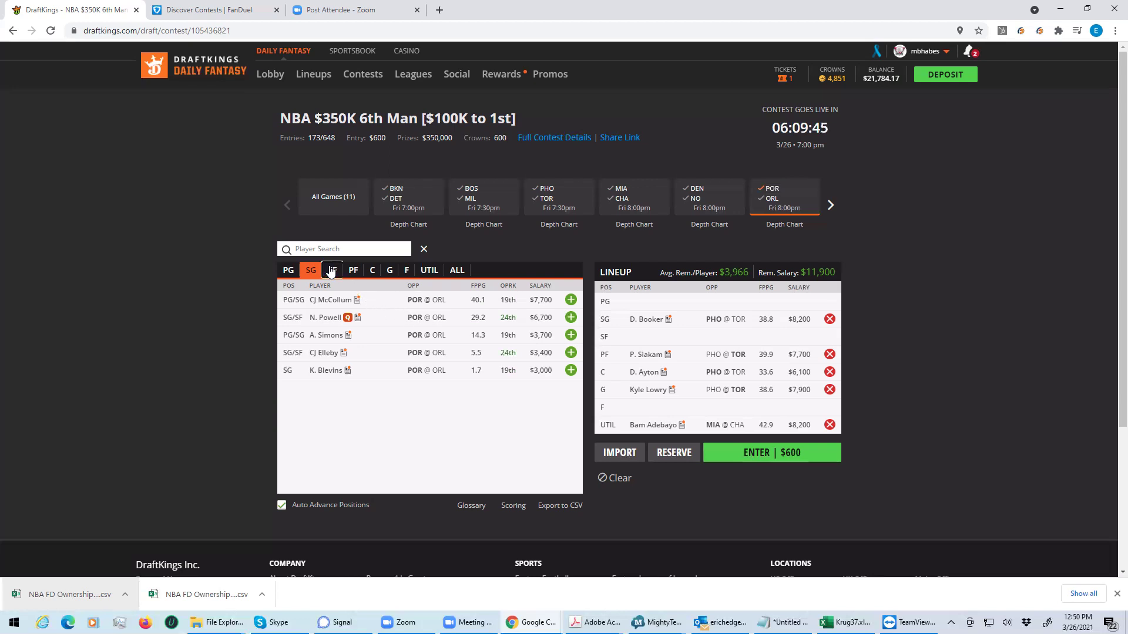
click(352, 271)
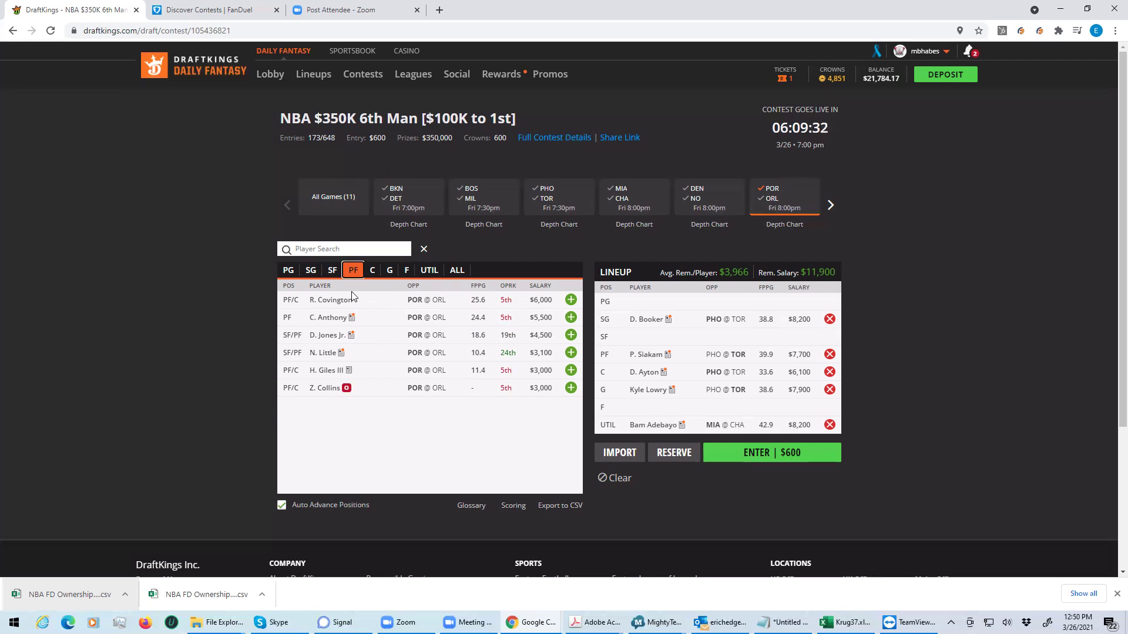
Step: Filter the player pool to Houston point guards and add John Wall to the lineup
click(770, 191)
click(831, 206)
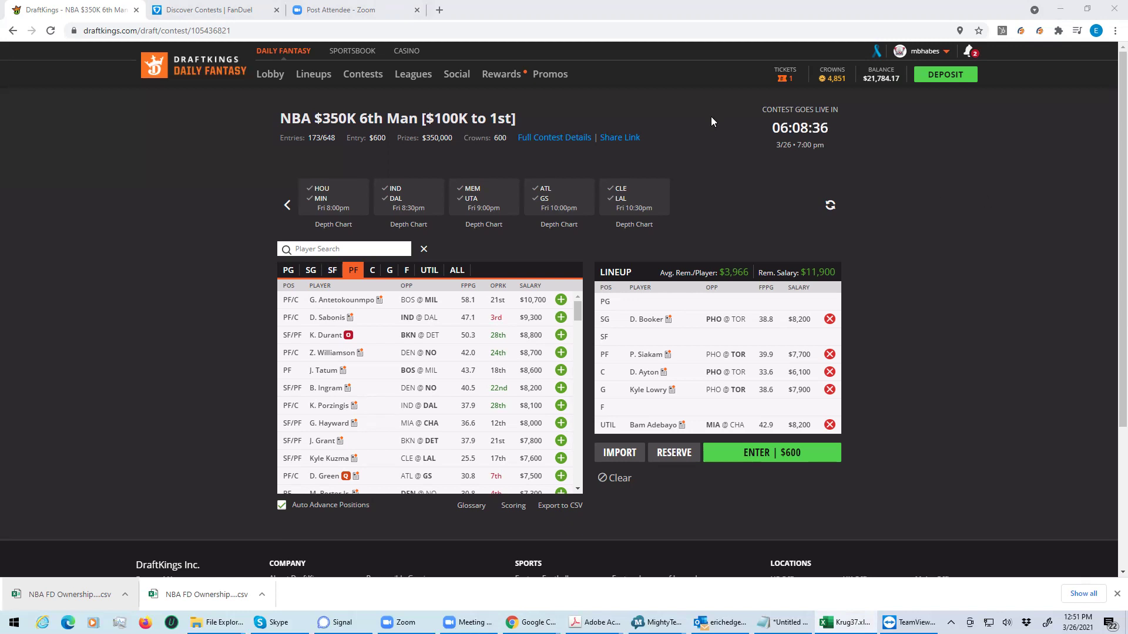
click(322, 190)
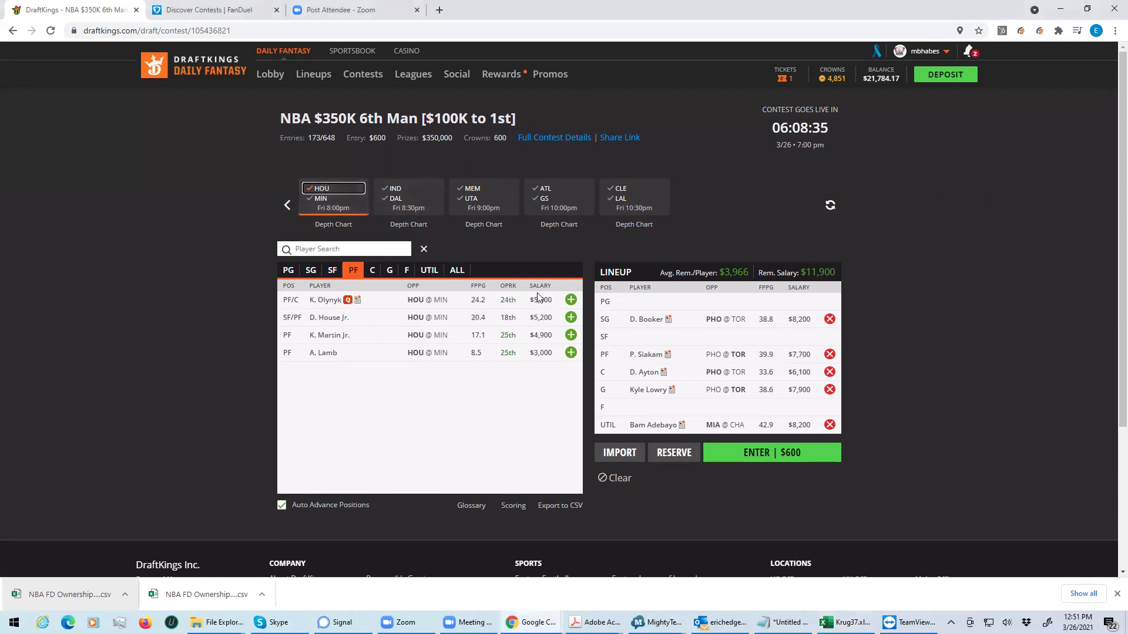
click(288, 270)
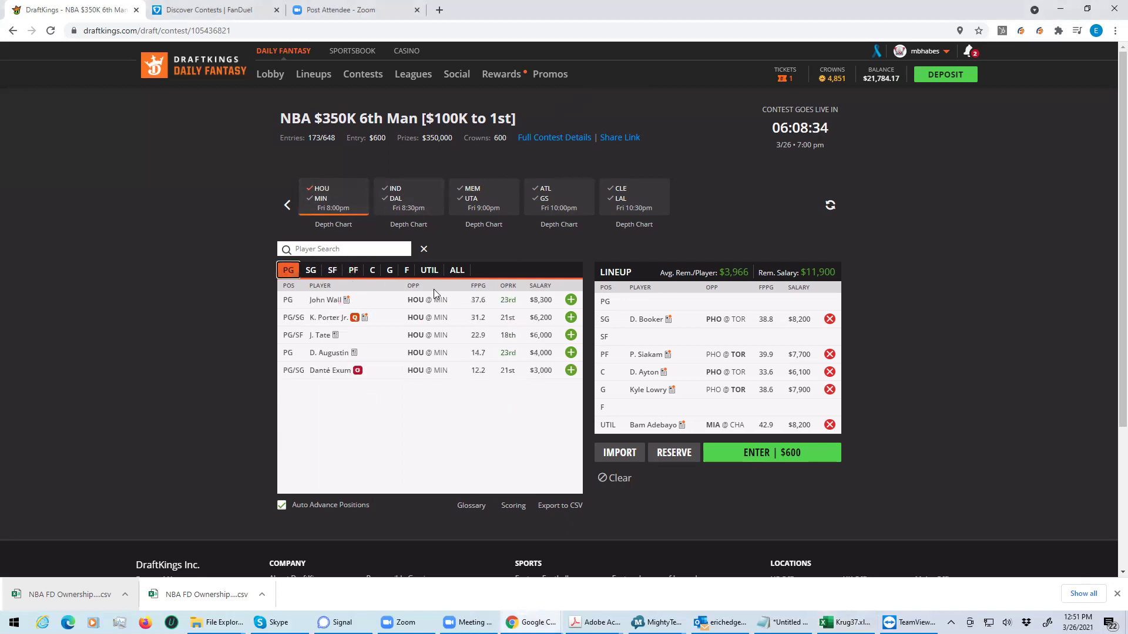
click(570, 300)
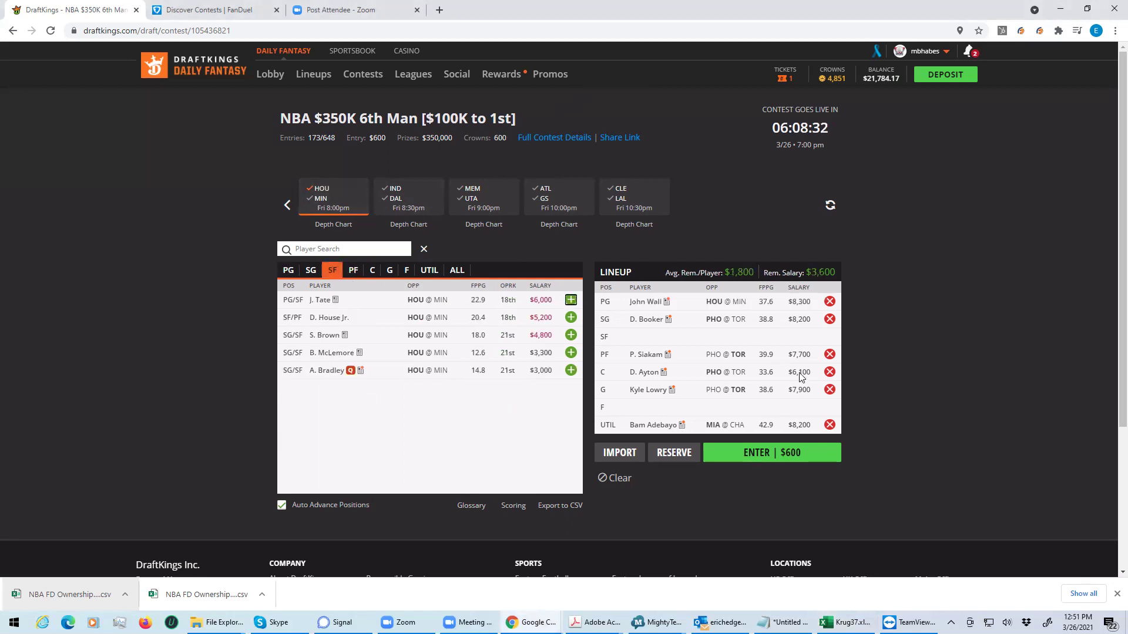
Step: Remove P. Siakam and Bam Adebayo from the lineup and add Houston center C. Wood in the utility slot
click(829, 355)
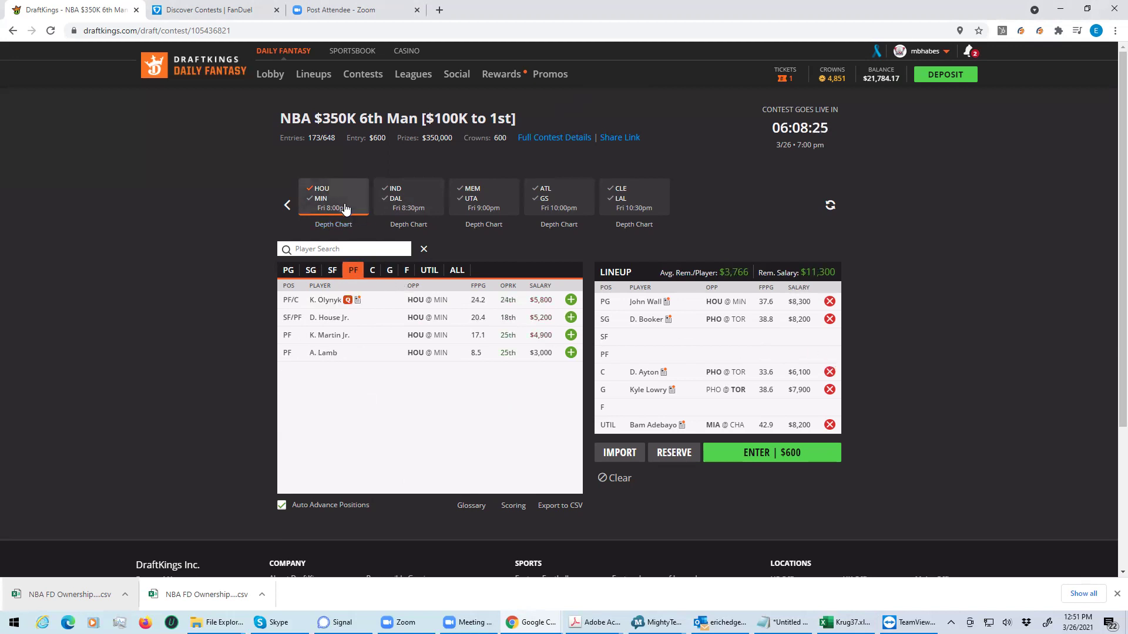
click(371, 272)
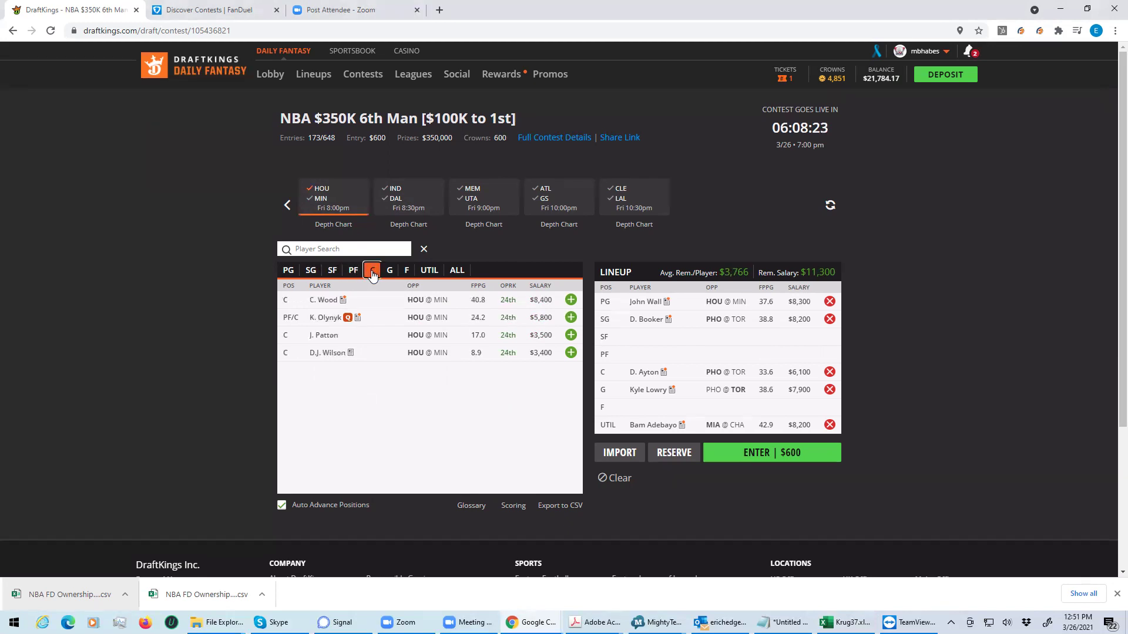
click(830, 425)
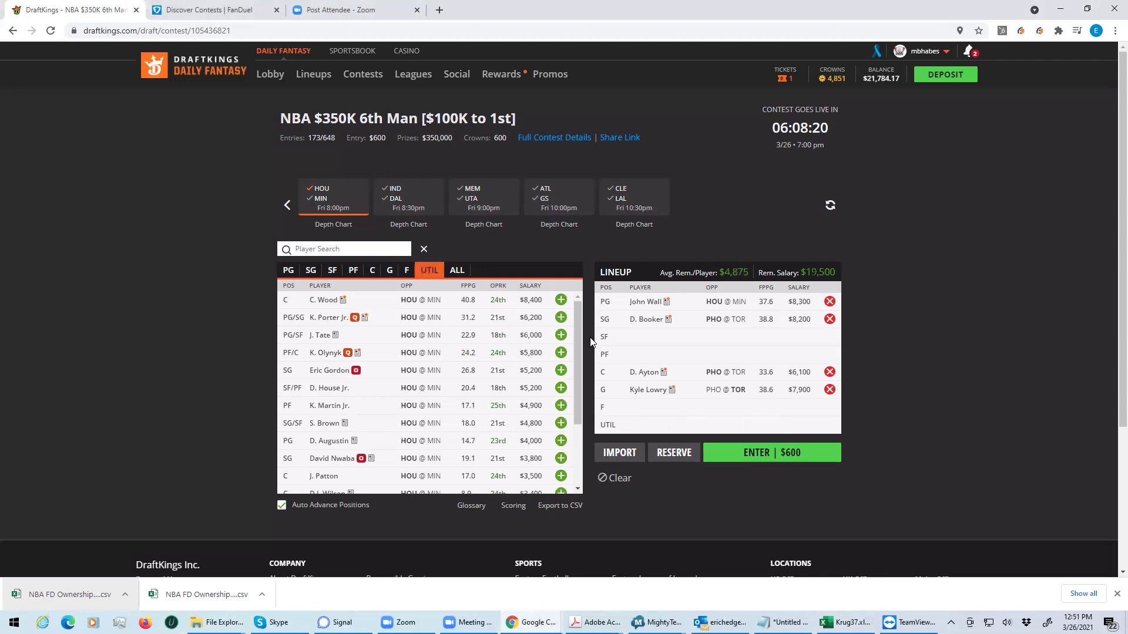
click(561, 300)
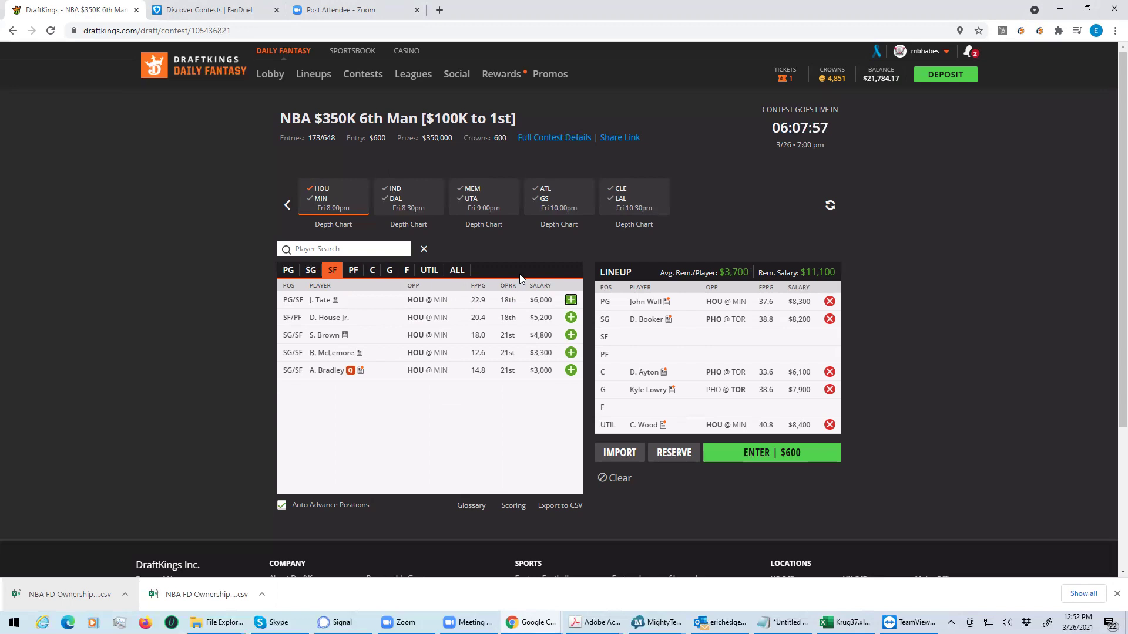
Step: Review Kelly Olynyk's 10-game log among Houston's power forwards, and clear the Houston filter
click(354, 272)
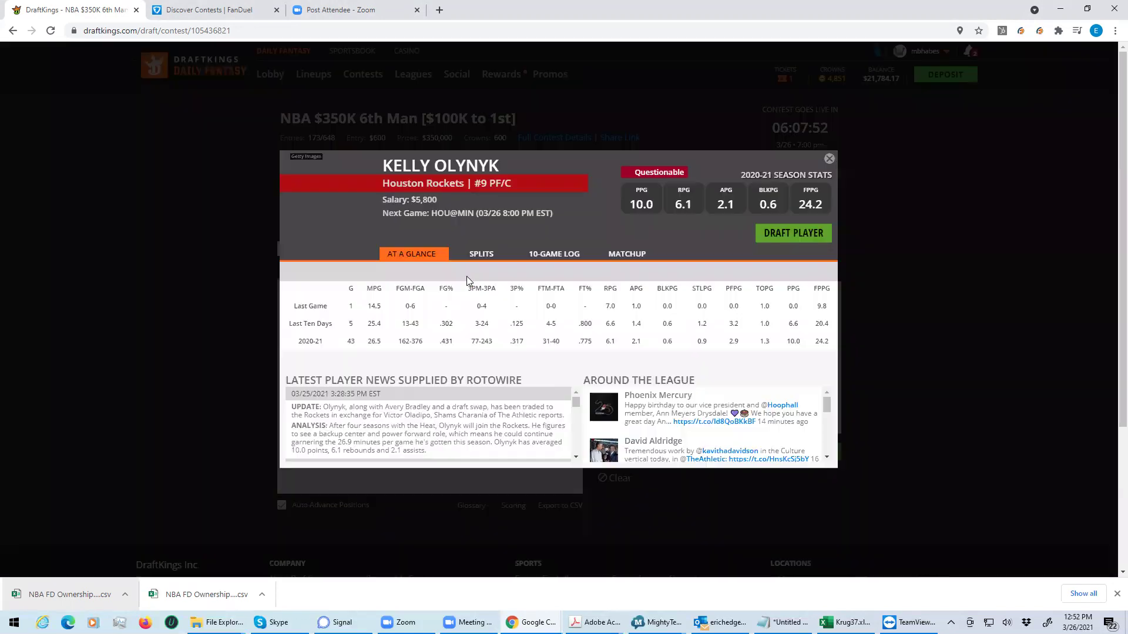
click(557, 256)
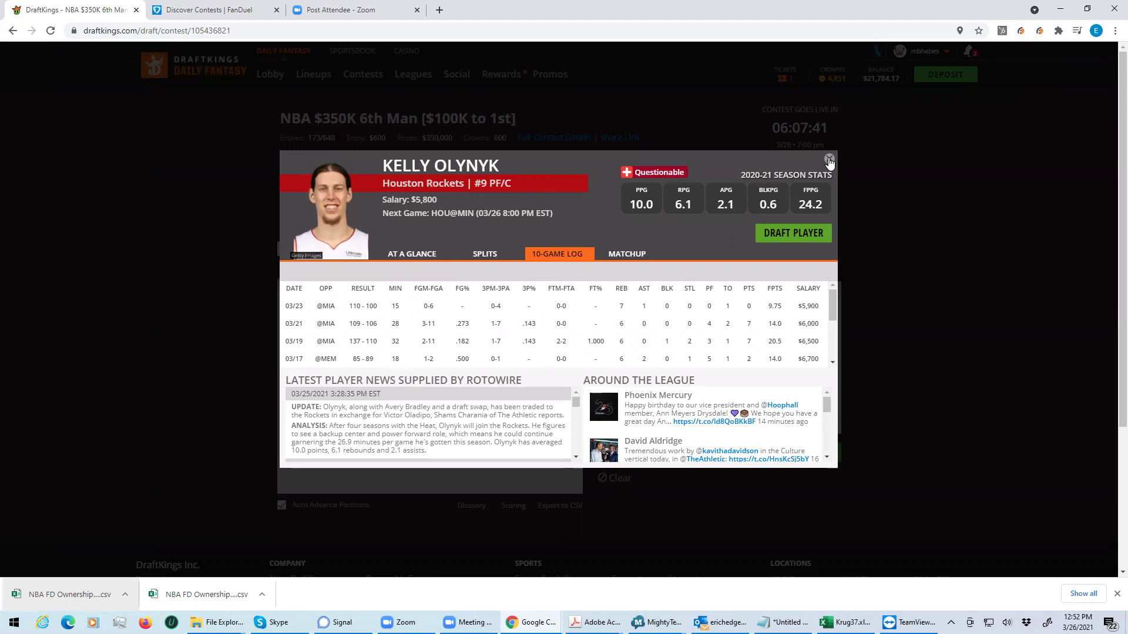
click(828, 158)
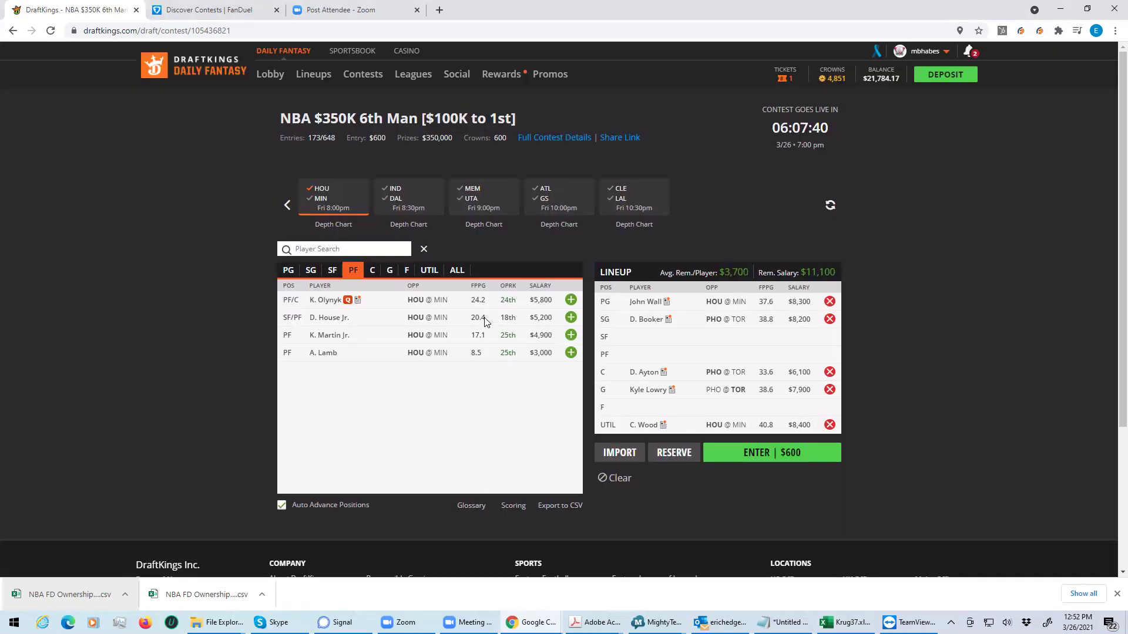
click(317, 193)
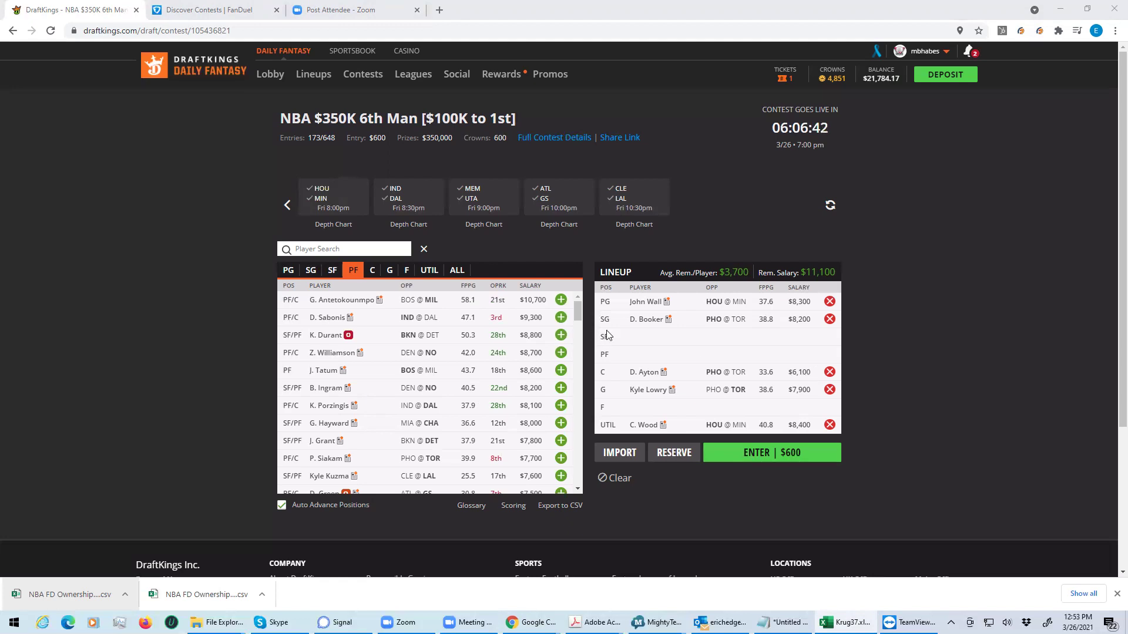
Step: Replace C. Wood in the utility slot with Minnesota center K. Towns
click(830, 425)
click(372, 270)
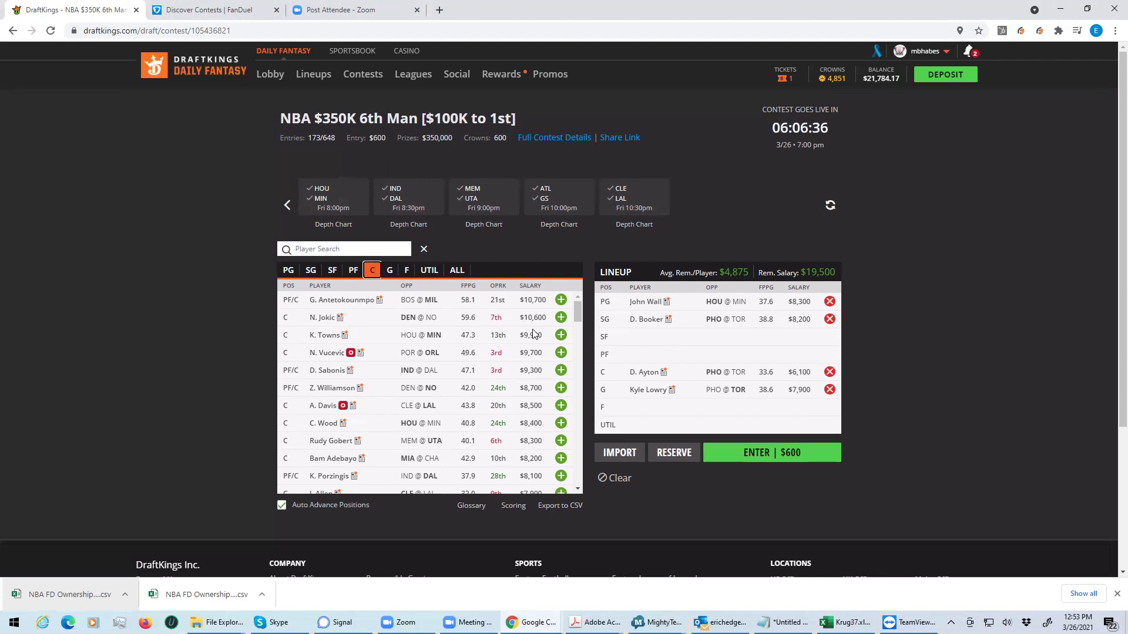
click(561, 335)
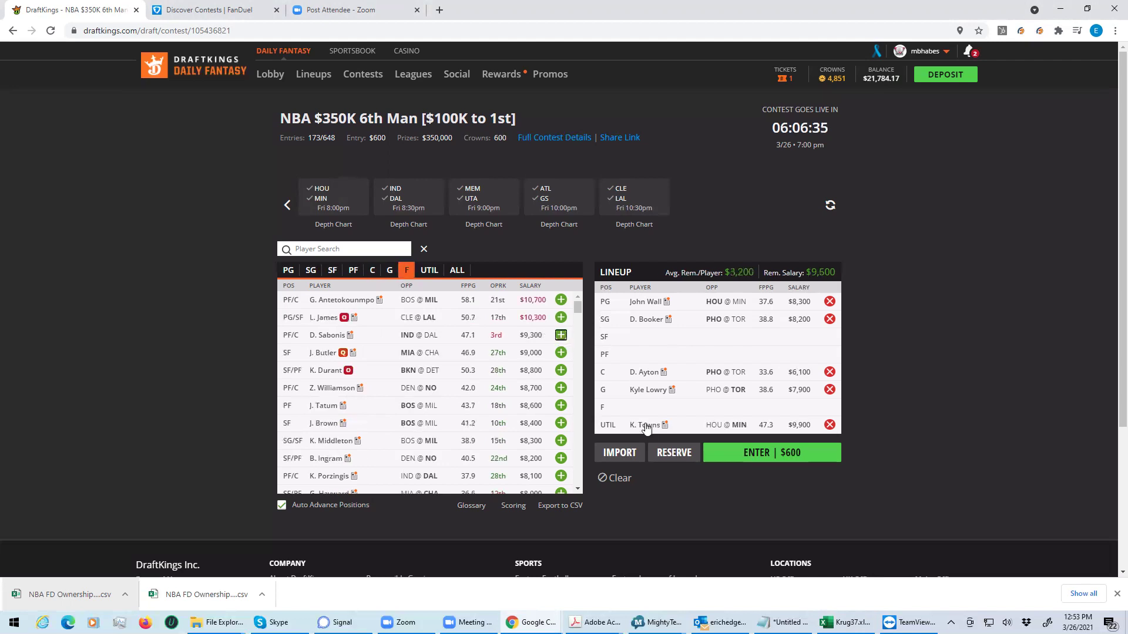
Step: Review K. Towns' 10-game log and check Houston's forward options
click(644, 425)
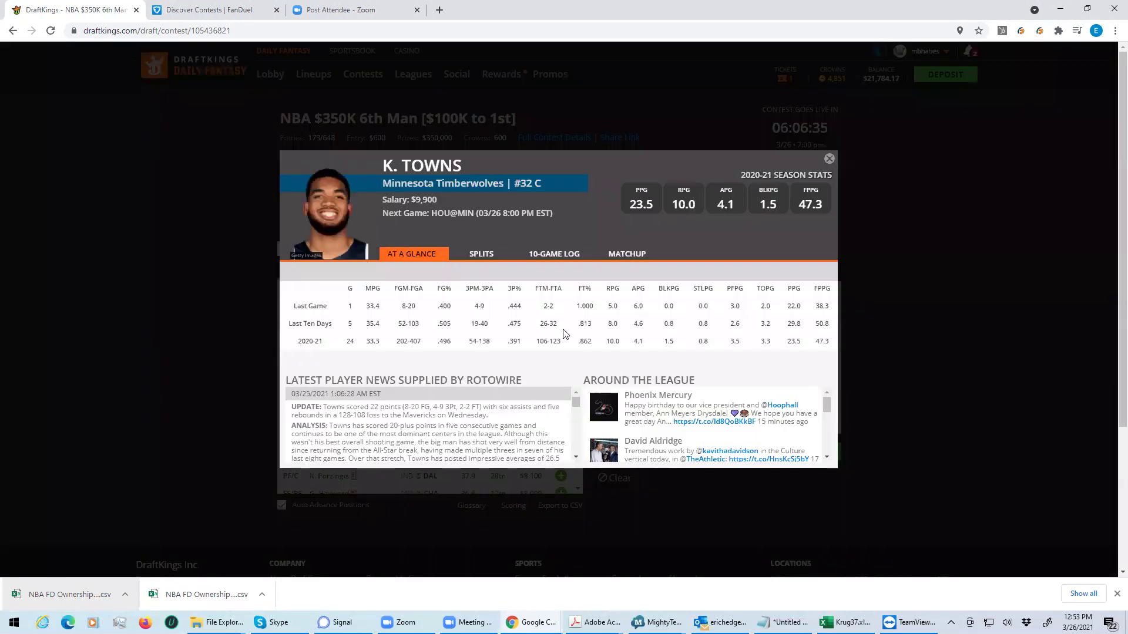
click(556, 256)
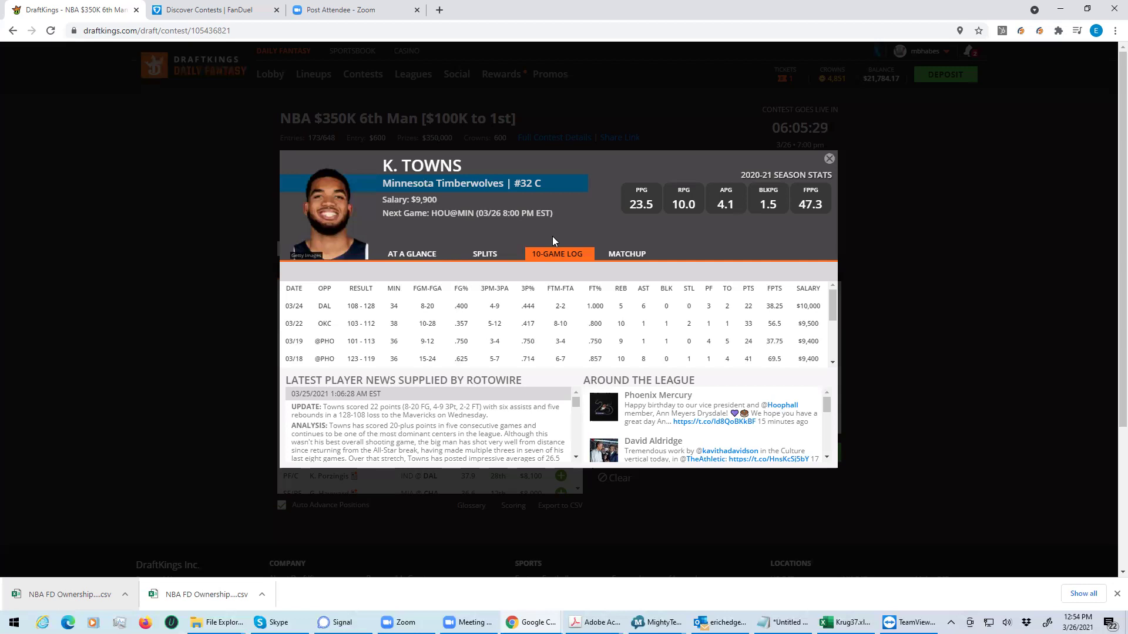
click(829, 160)
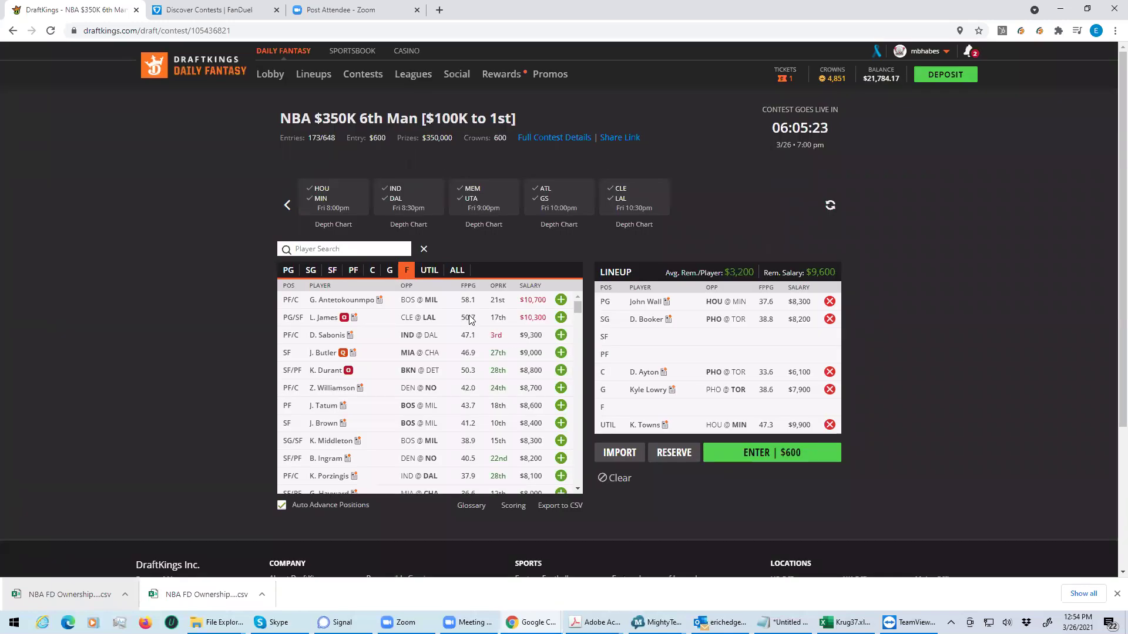
click(327, 192)
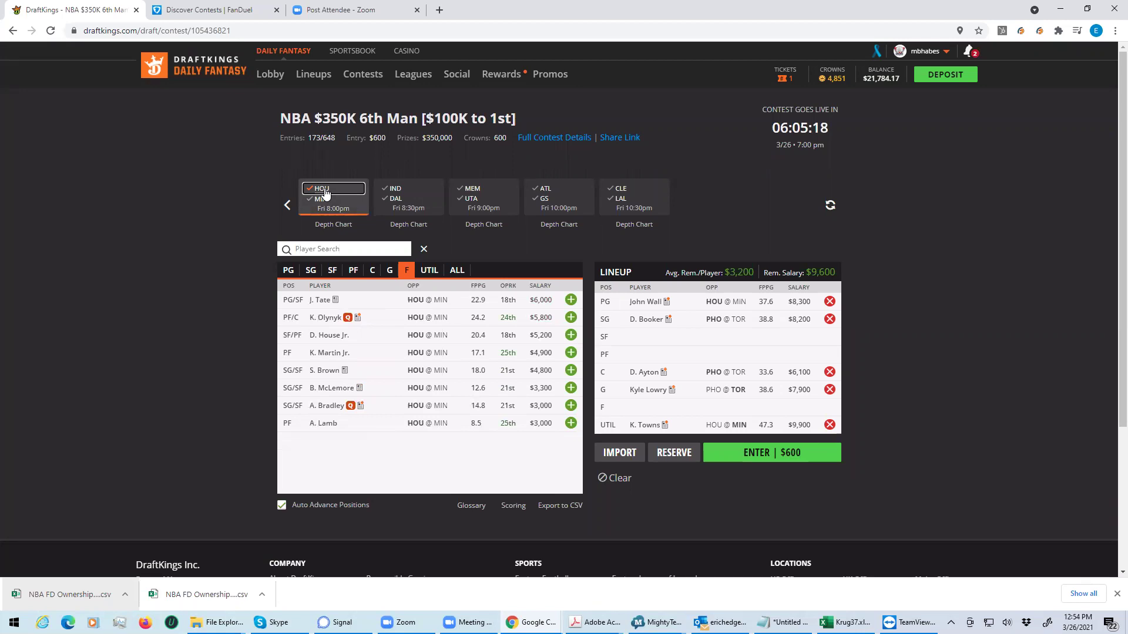
click(326, 194)
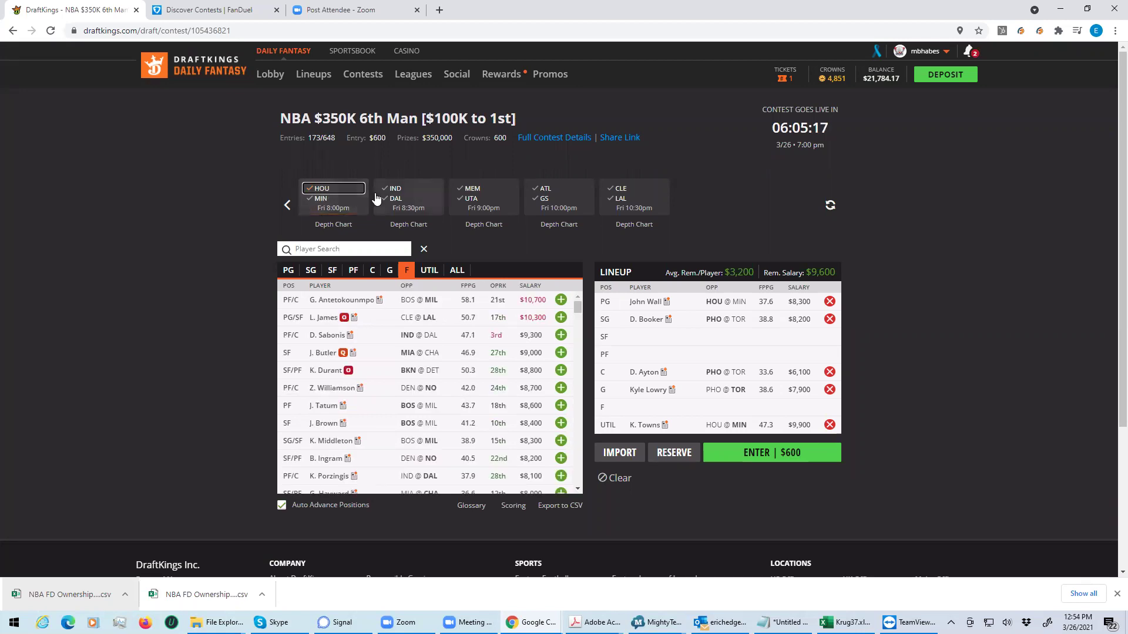
Step: Limit the player pool to Dallas and replace John Wall with Luka Doncic at point guard
click(396, 198)
click(396, 199)
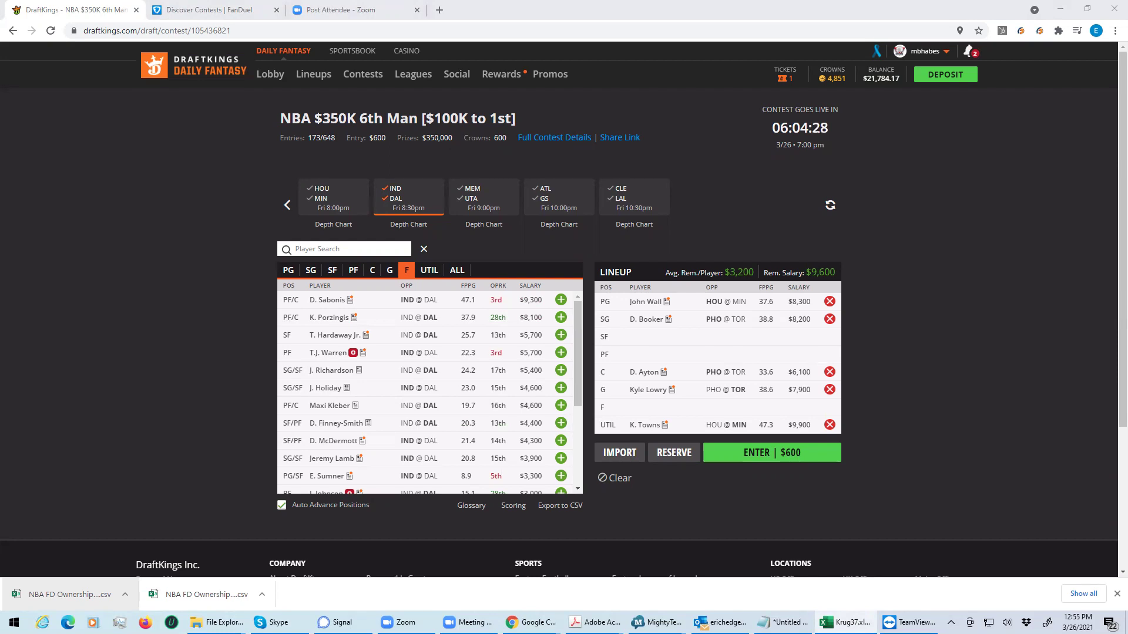
click(829, 301)
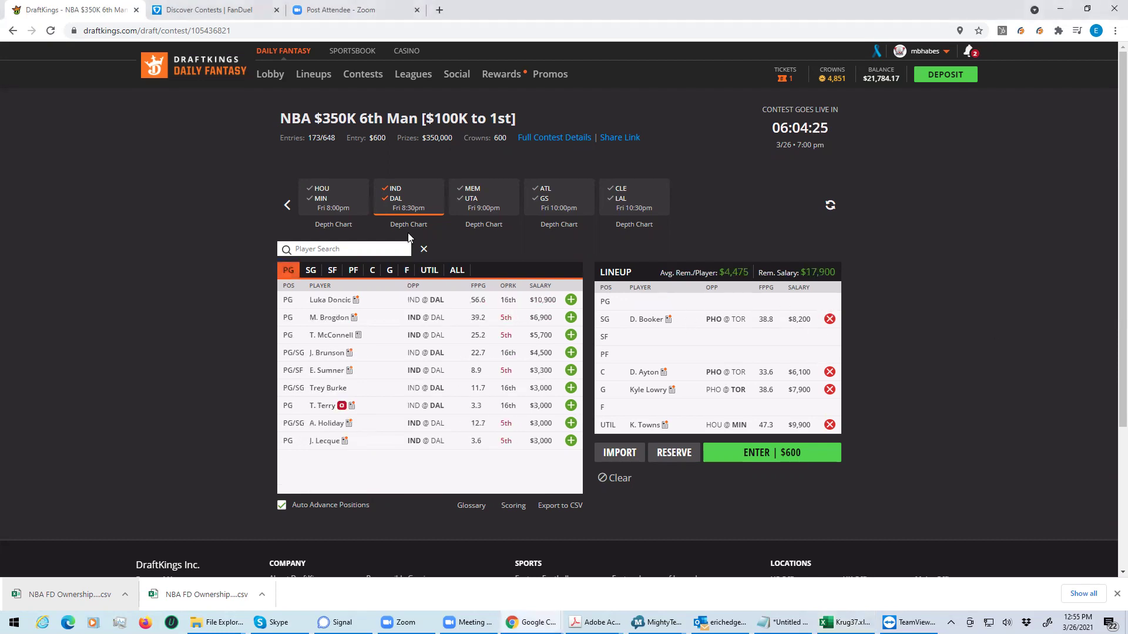
click(396, 188)
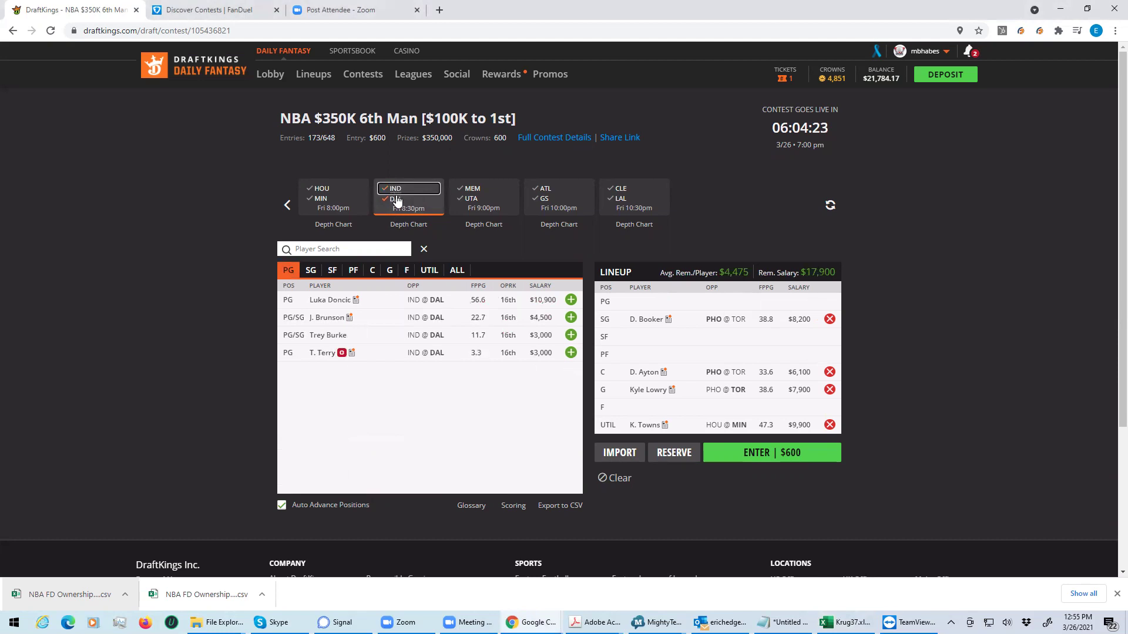
click(571, 300)
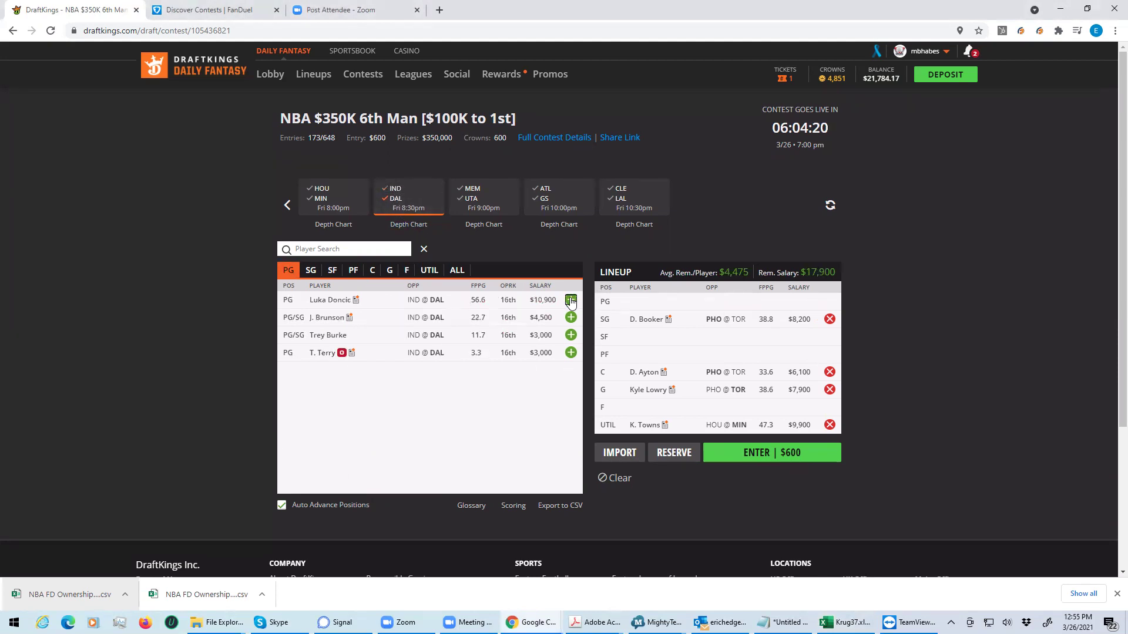
Step: Switch the player pool from Dallas to Indiana power forwards and add D. Sabonis to the lineup
click(348, 273)
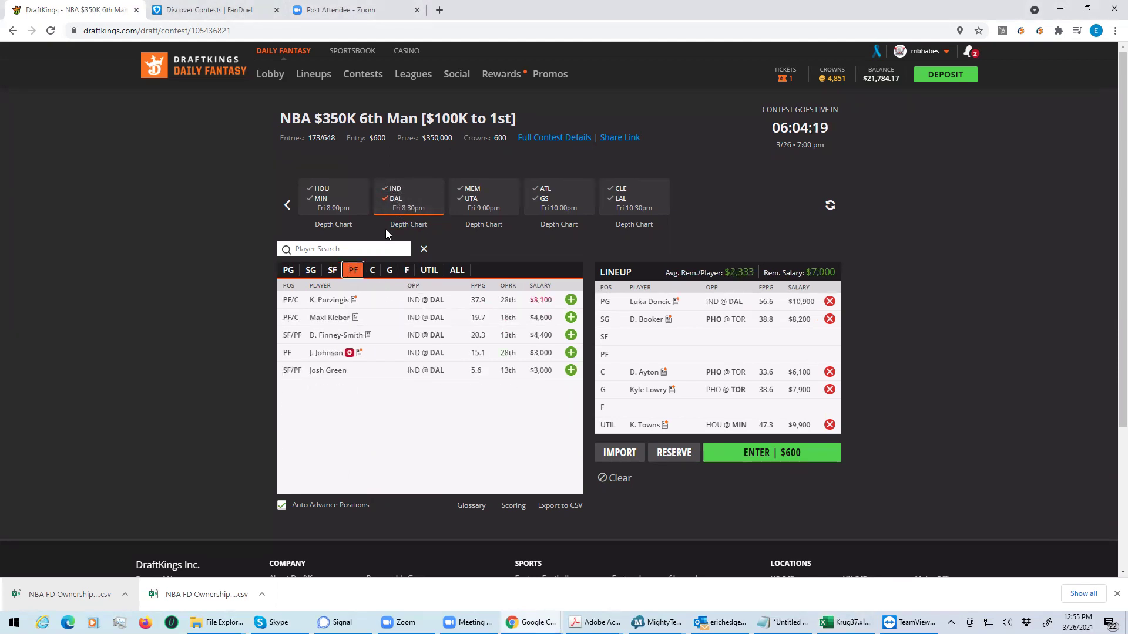
click(395, 190)
click(396, 193)
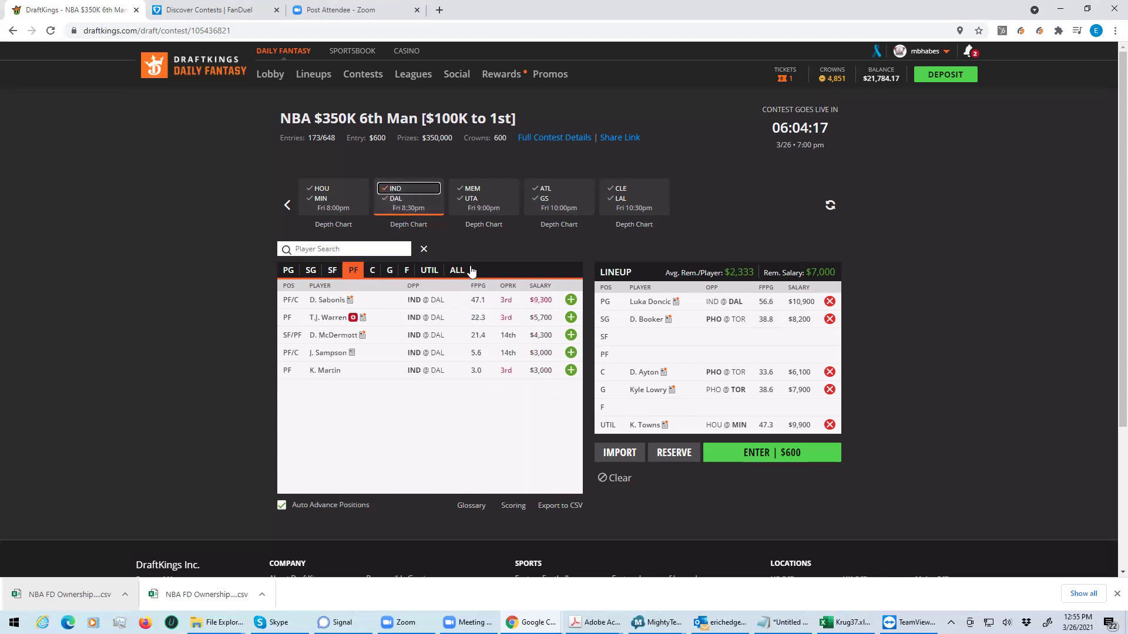
click(571, 301)
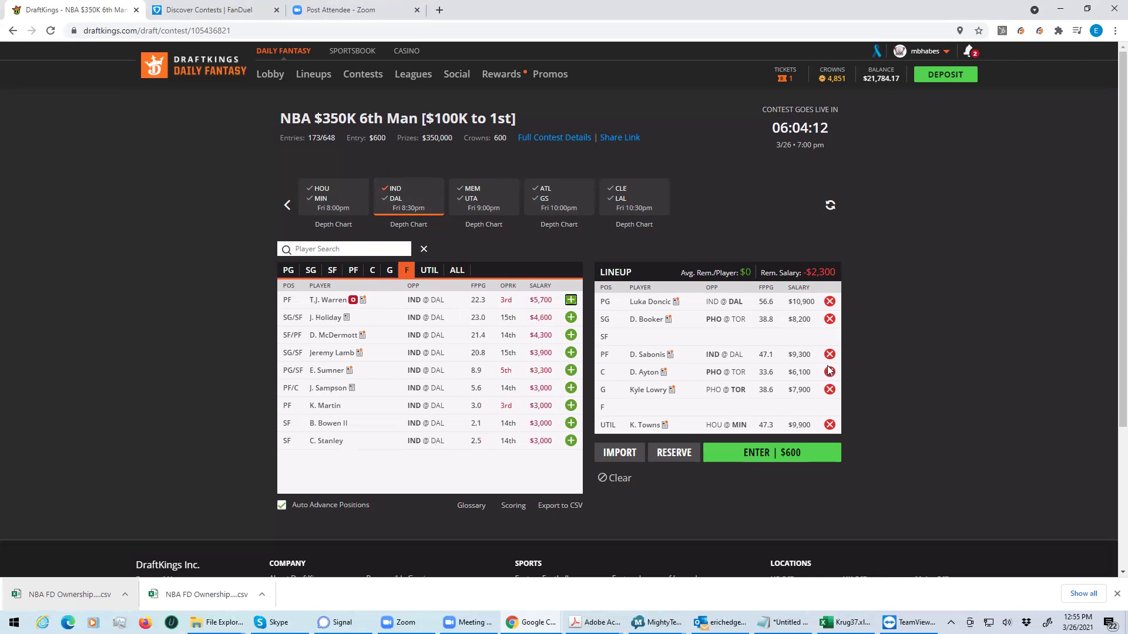
Step: Remove D. Booker and K. Towns from the lineup and clear the Indiana filter
click(829, 319)
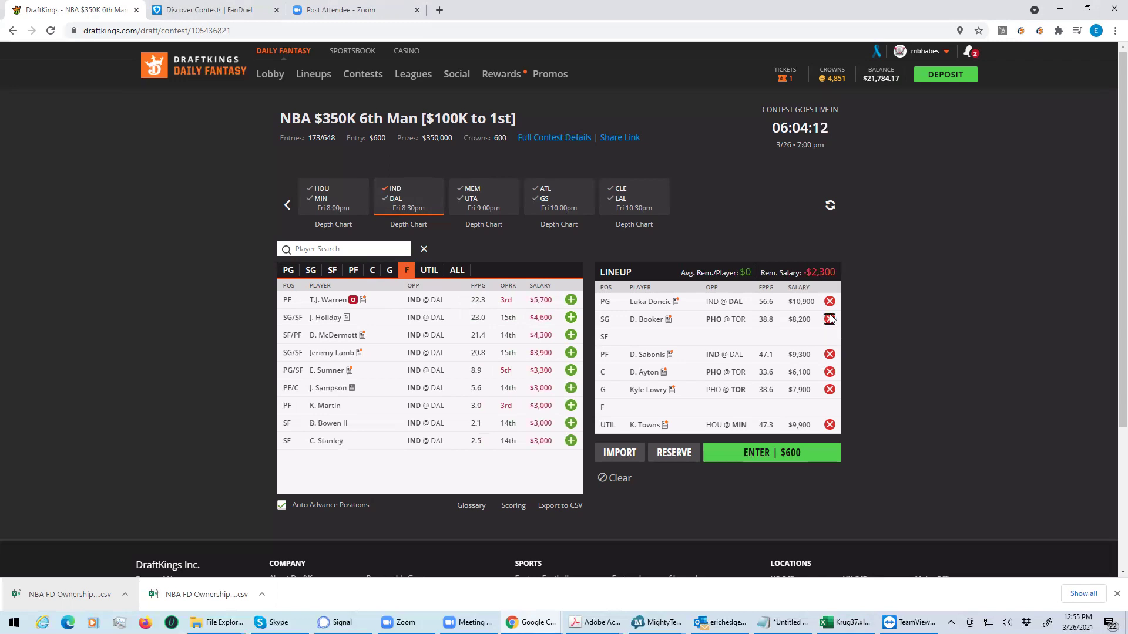
click(830, 426)
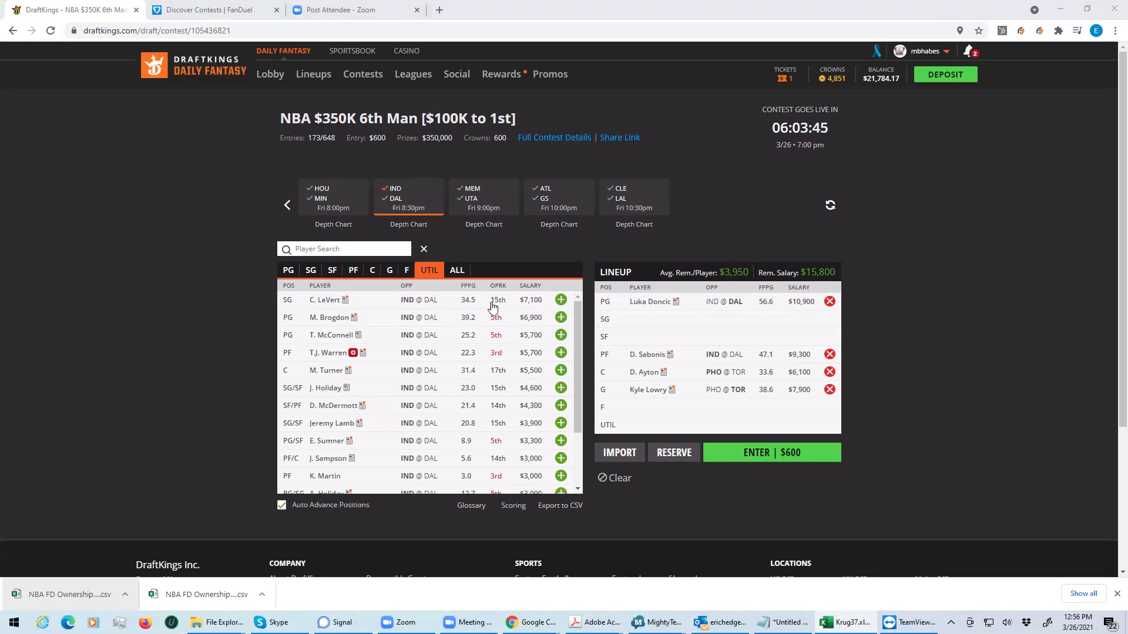
click(395, 189)
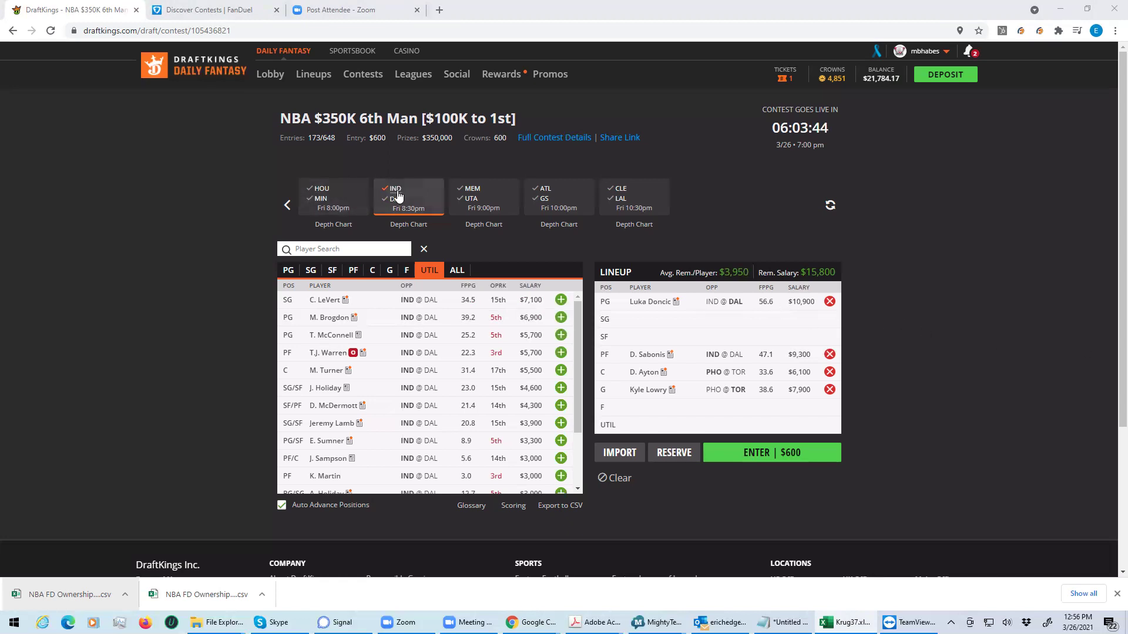
Step: Limit the player pool to the Memphis and Utah game and examine its utility options
click(470, 189)
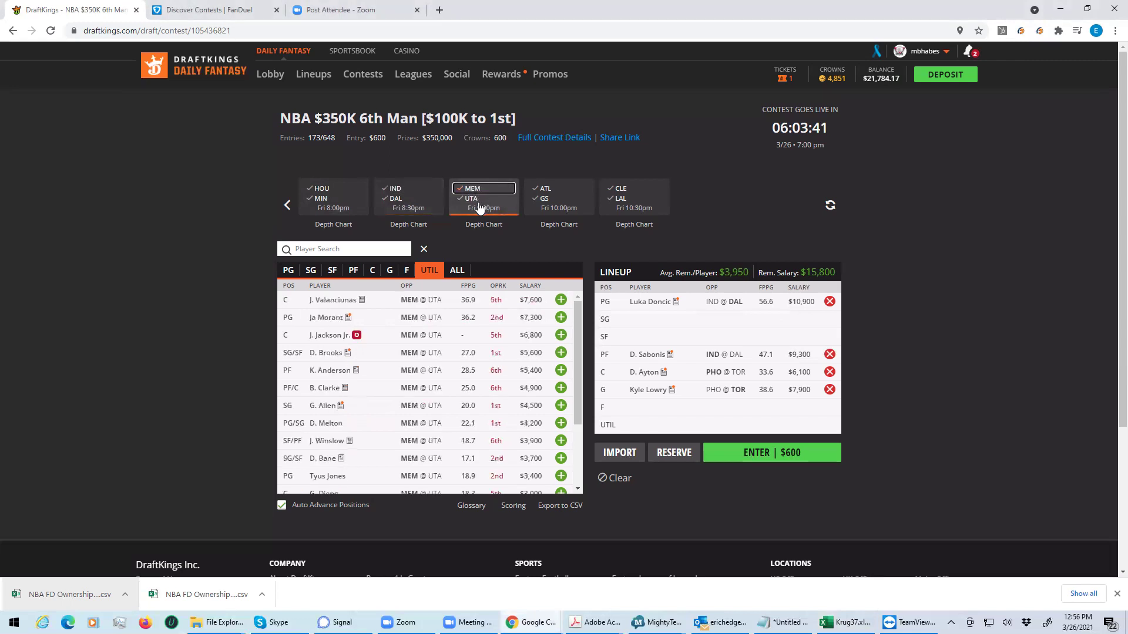
click(473, 199)
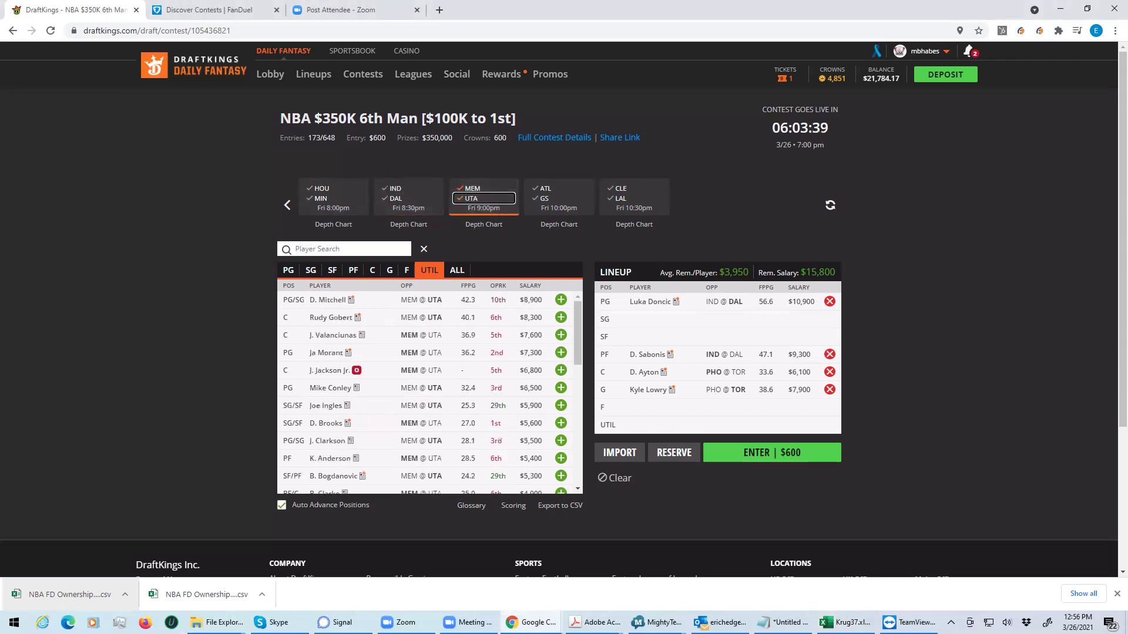
key(alt+Tab)
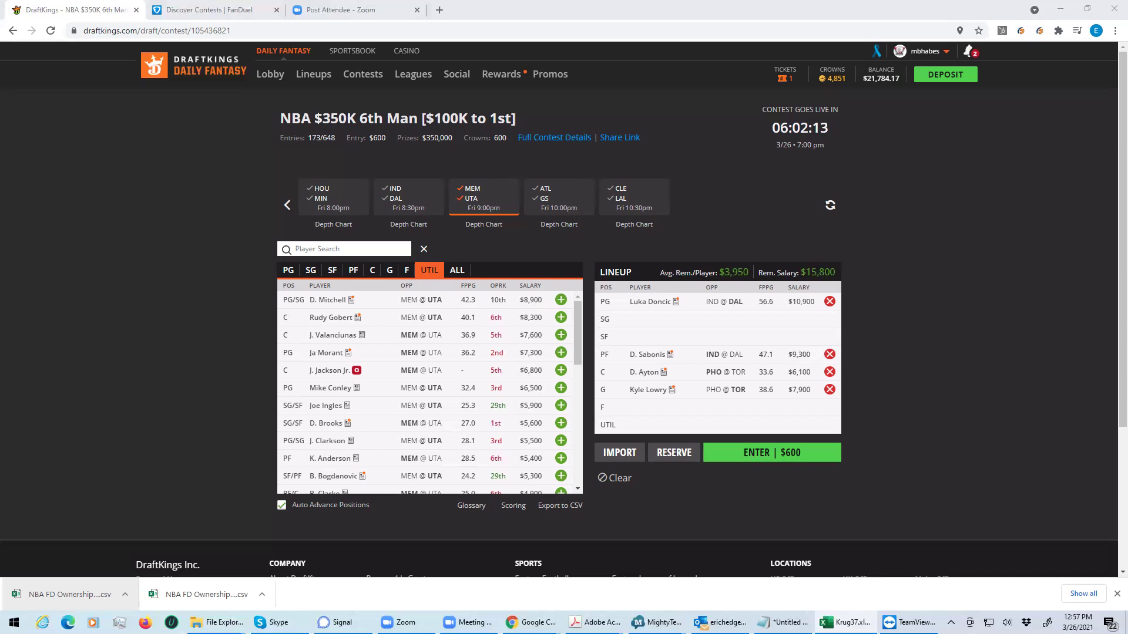
Step: Switch the player pool to the Atlanta and Golden State game and examine its utility options
click(474, 190)
click(542, 196)
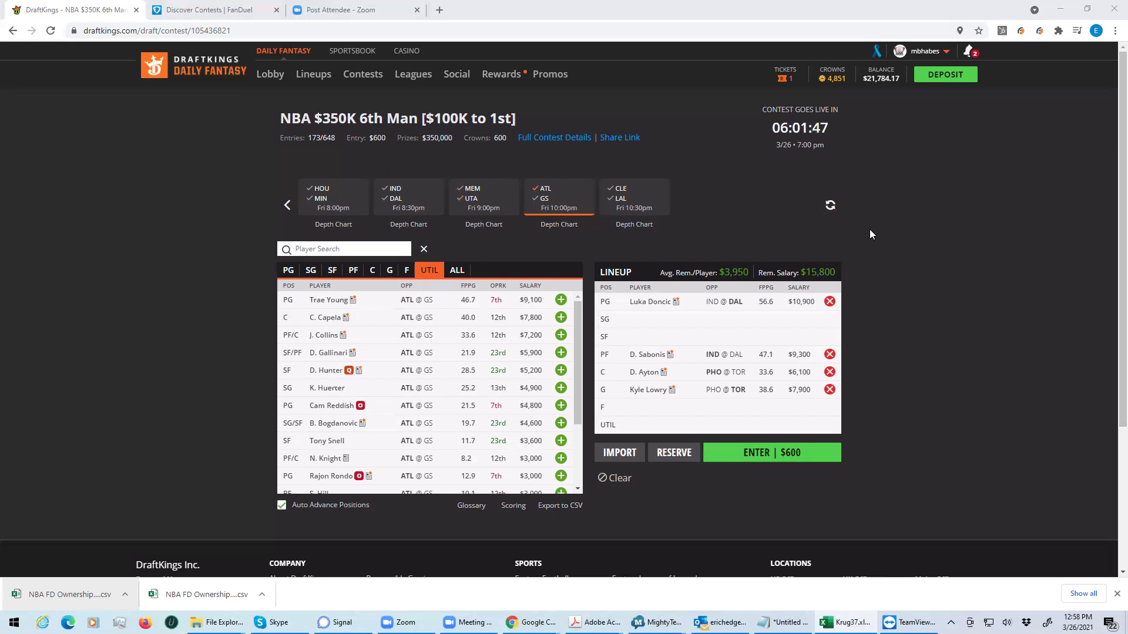
click(545, 202)
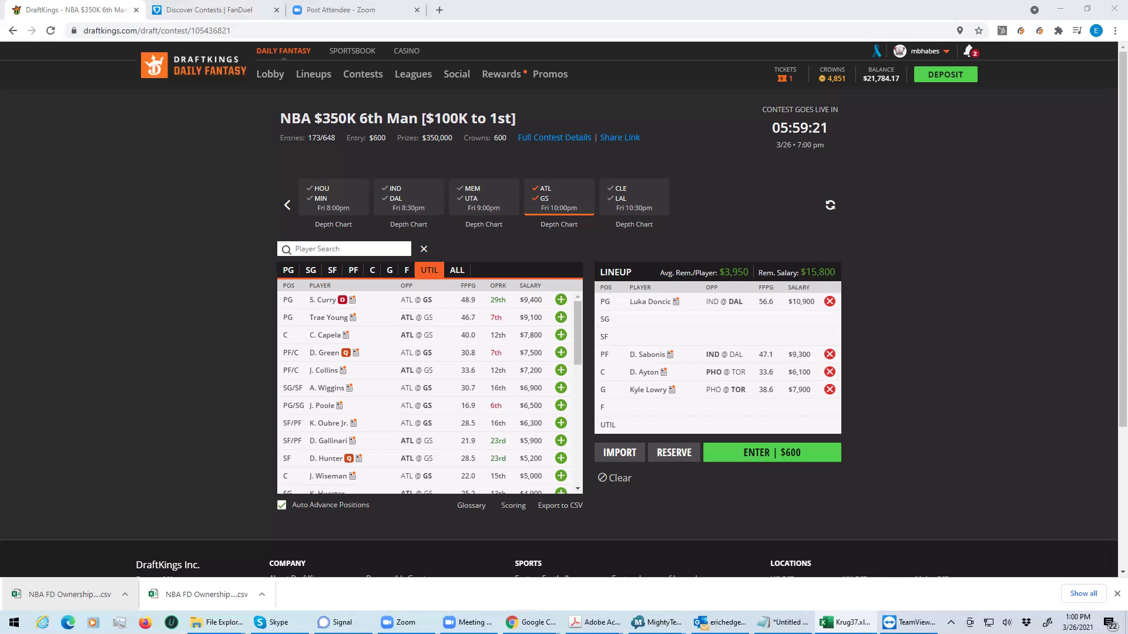
Step: Narrow the player pool to Golden State shooting guards and review Andrew Wiggins' 10-game log
click(535, 189)
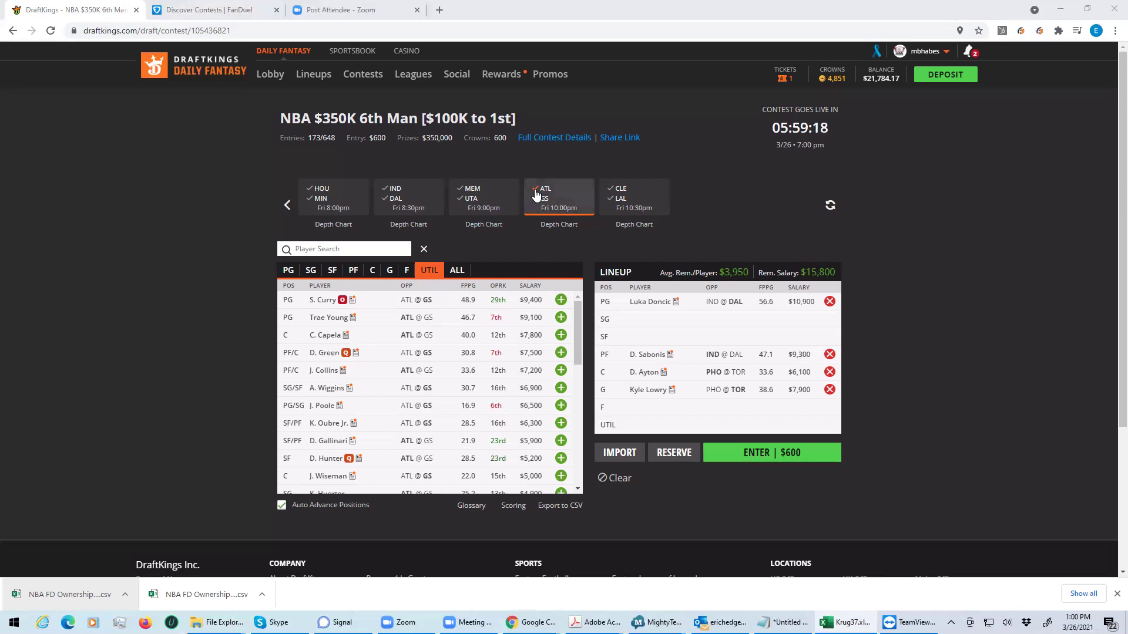
click(311, 269)
click(323, 301)
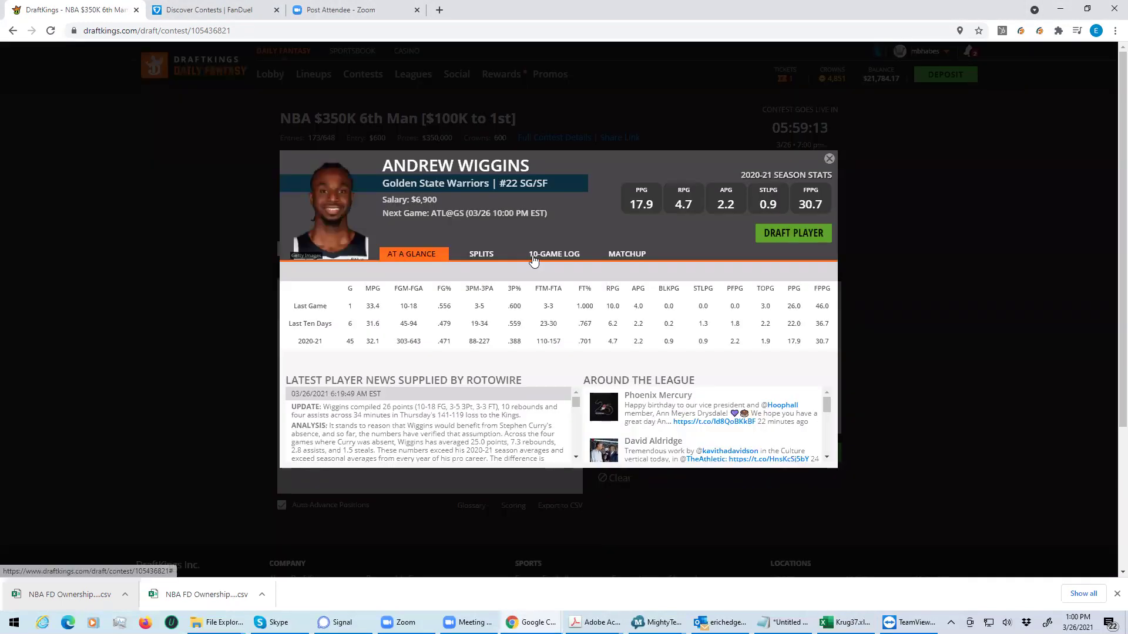
click(533, 256)
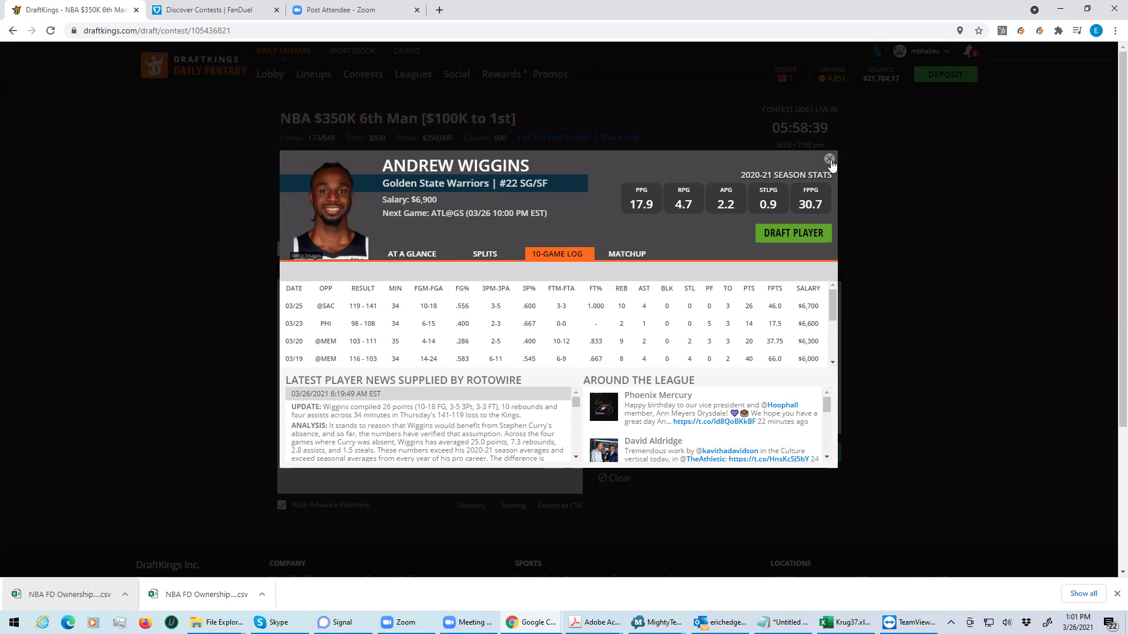
click(829, 160)
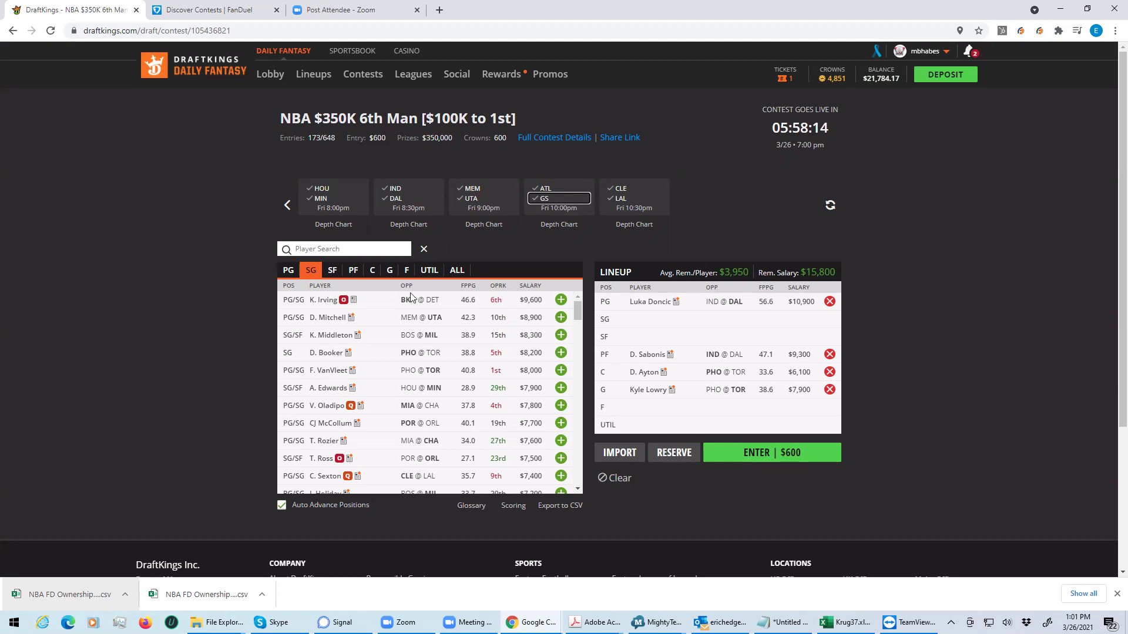
Step: Narrow the player pool to Golden State power forwards, review Draymond Green's player card, and clear the team filter
click(354, 271)
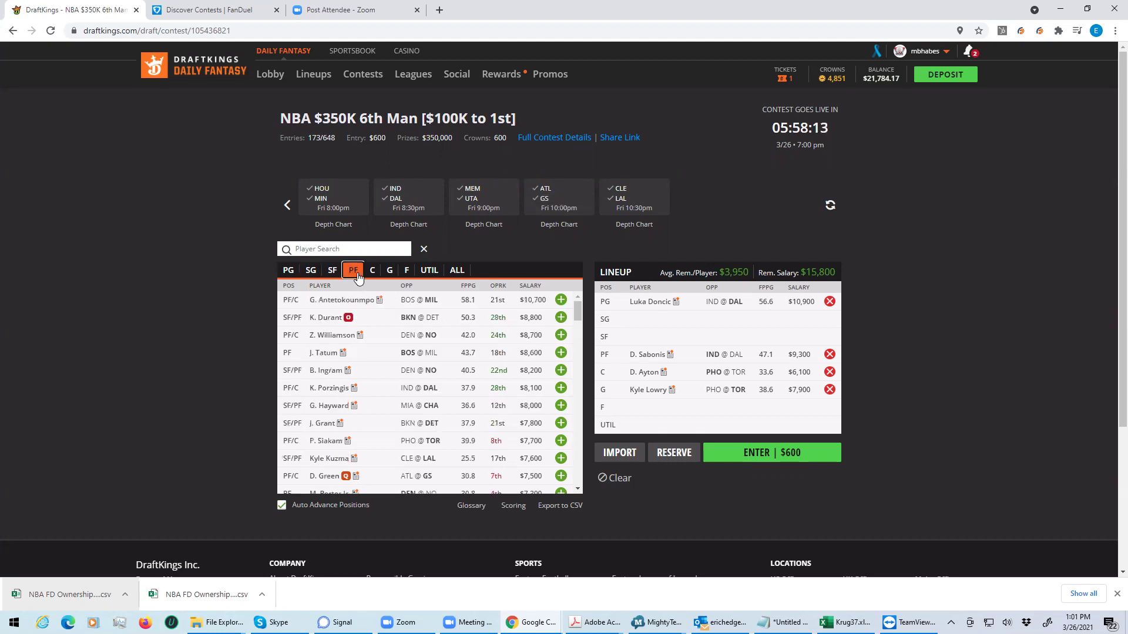
click(547, 201)
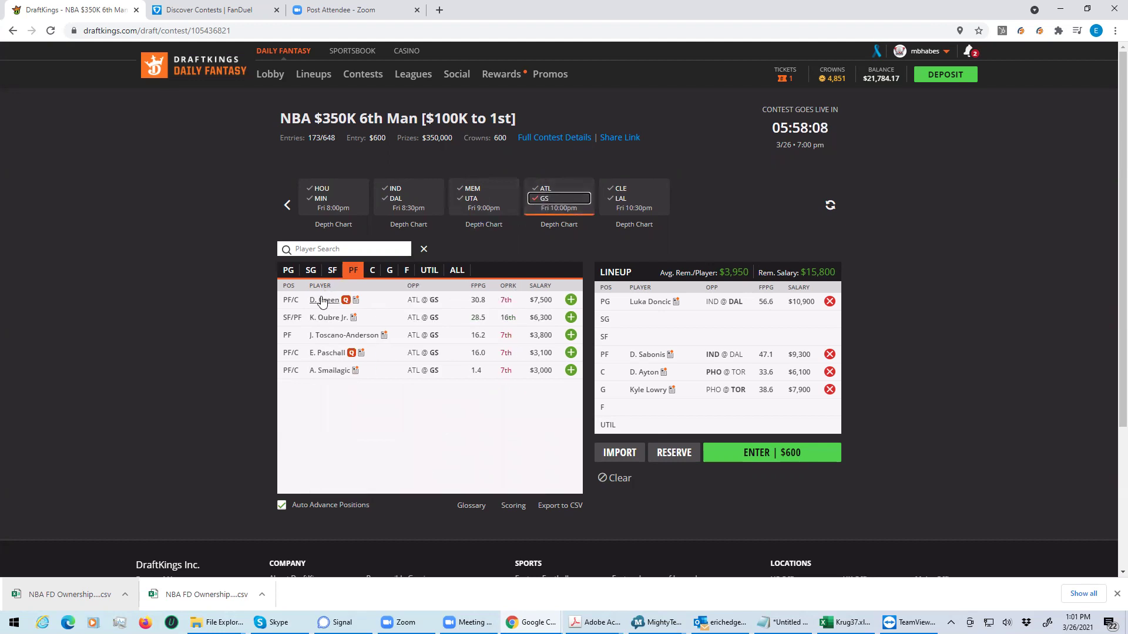
click(431, 303)
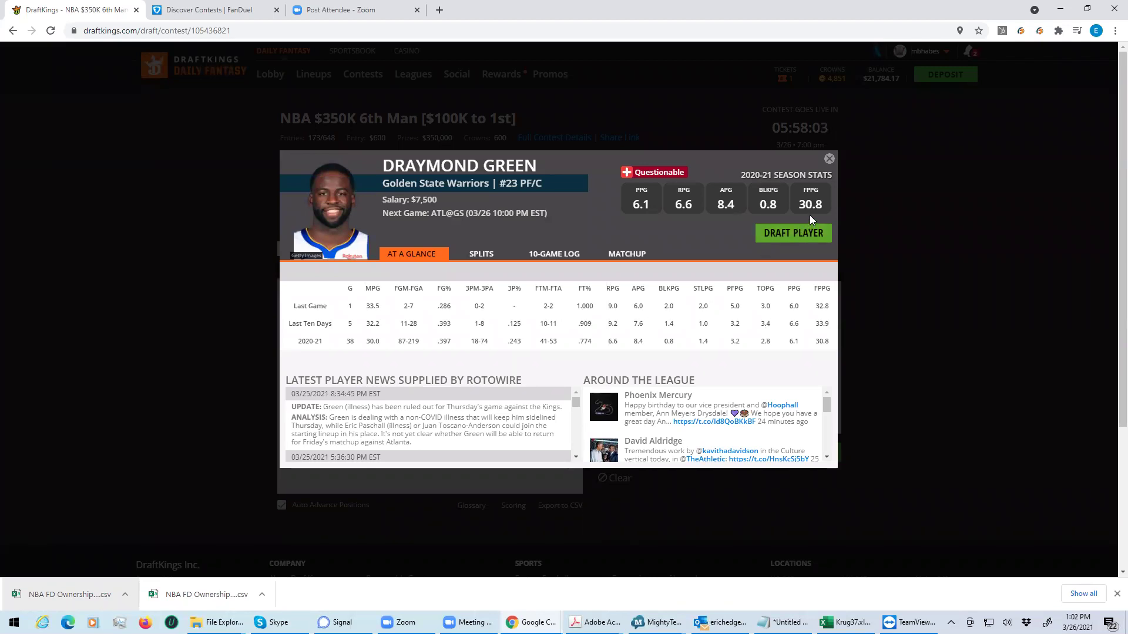
click(829, 160)
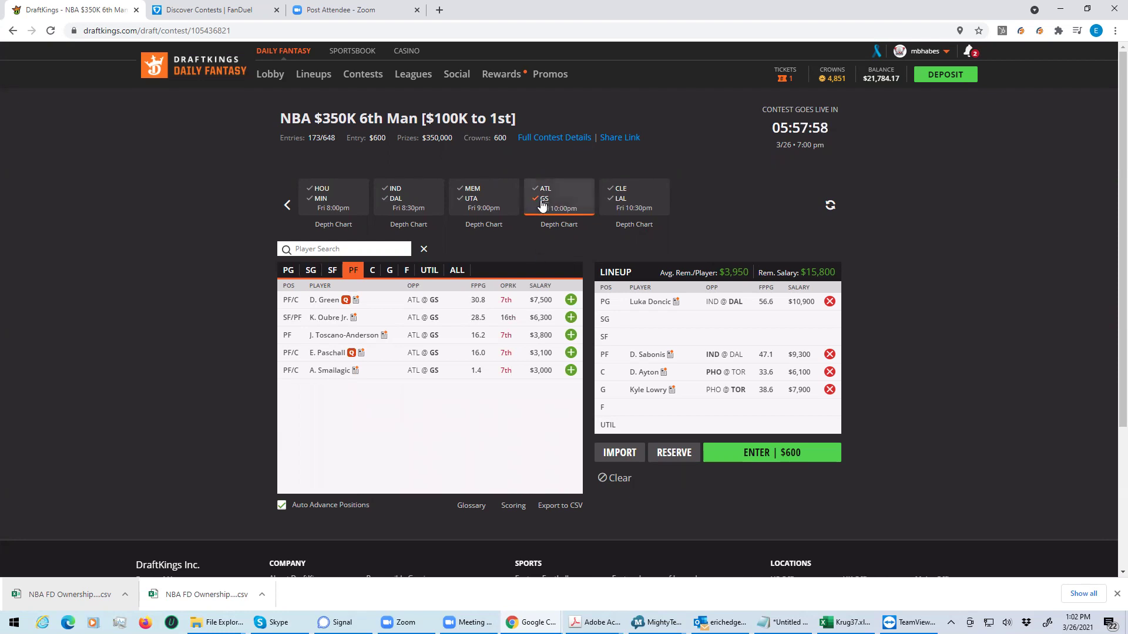
click(588, 215)
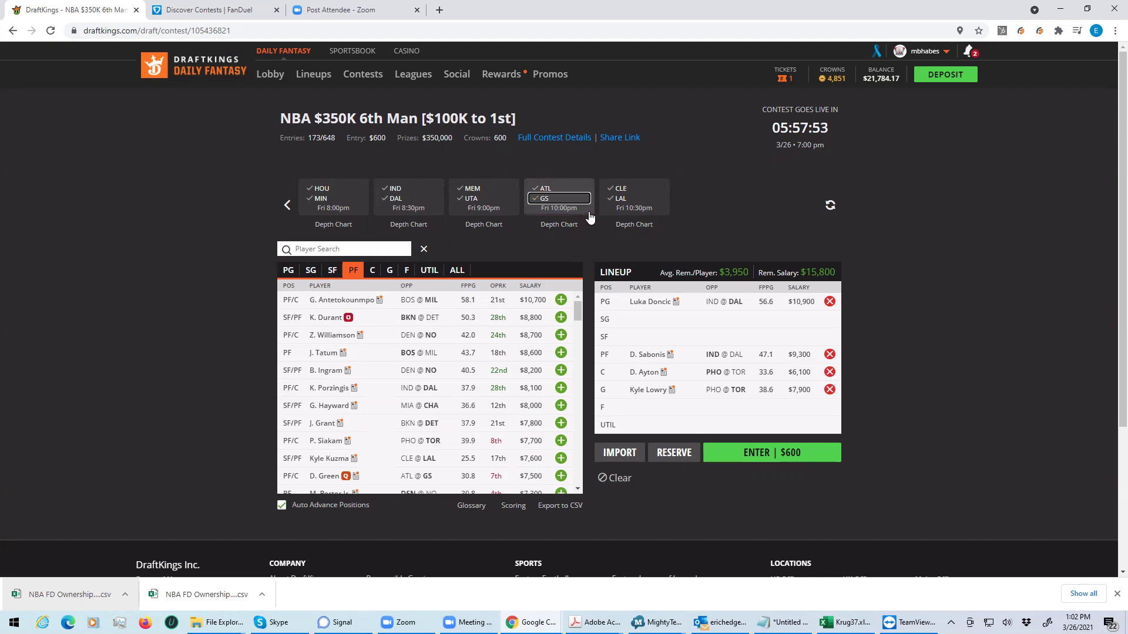
Step: Add A. Wiggins to the lineup at shooting guard from the Golden State player pool
click(309, 271)
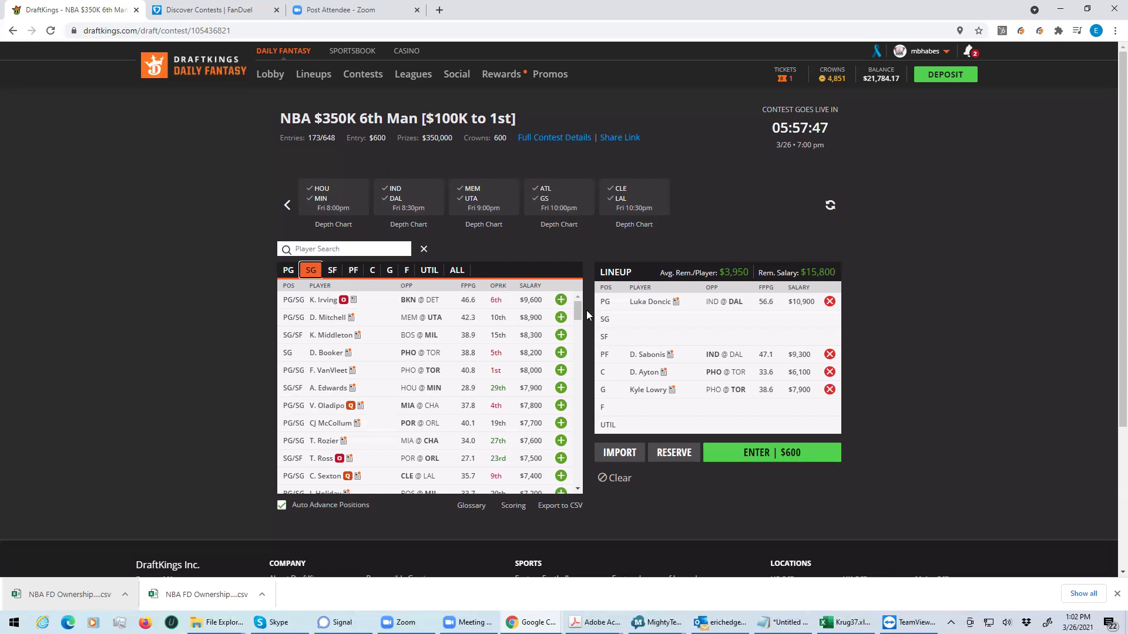
click(560, 203)
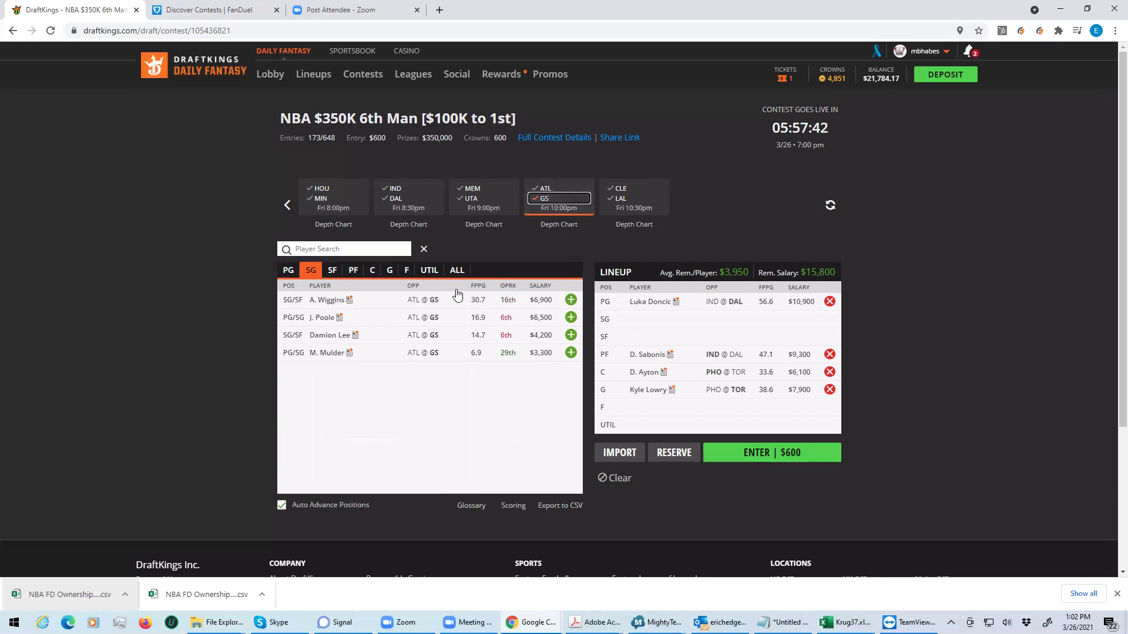
click(571, 301)
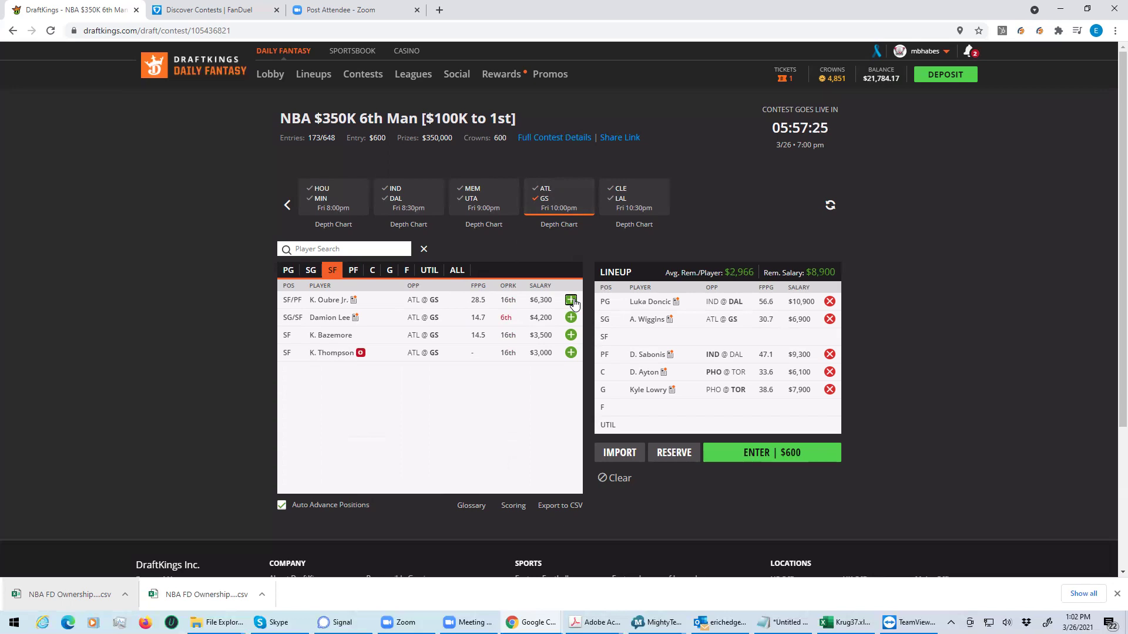
click(309, 272)
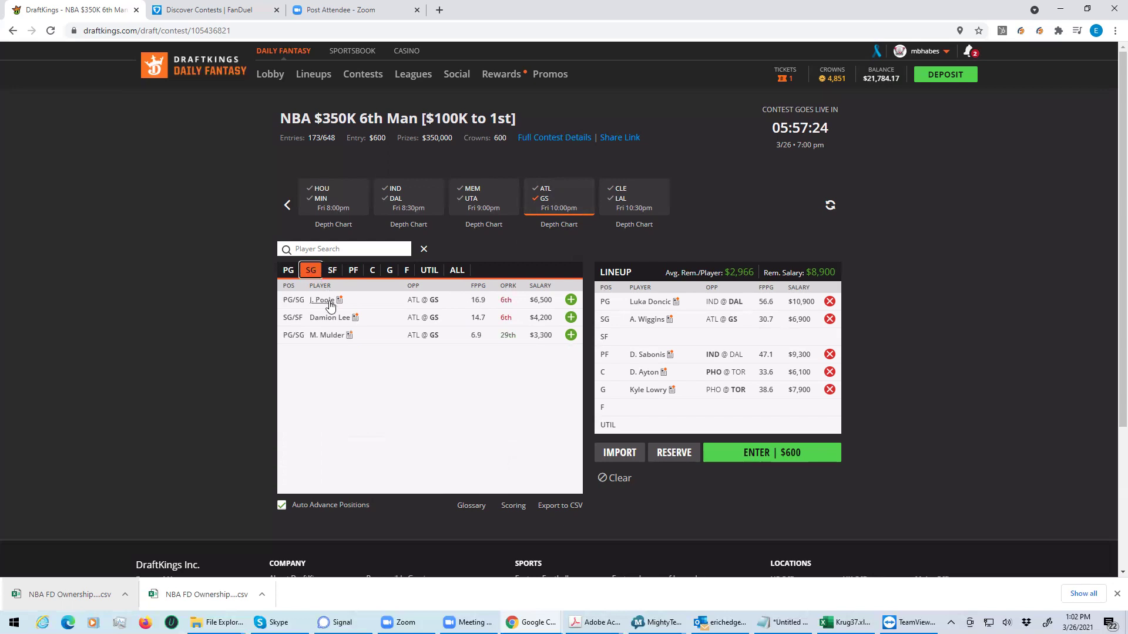
Step: Review the 10-game log of Andrew Wiggins from the lineup and clear the Golden State filter
click(646, 319)
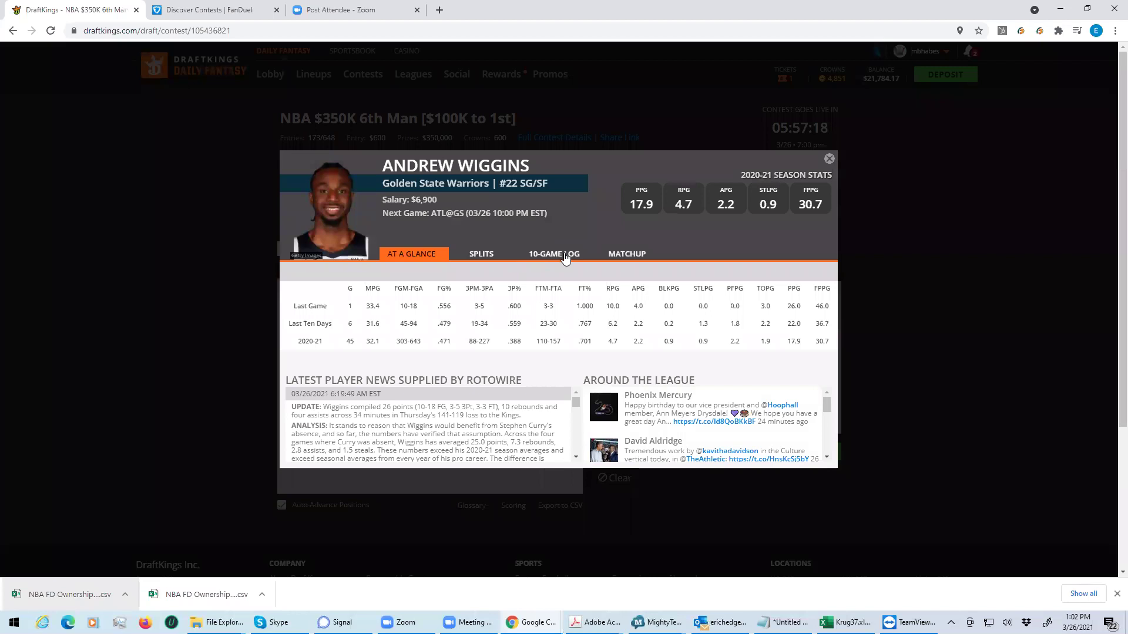
click(565, 256)
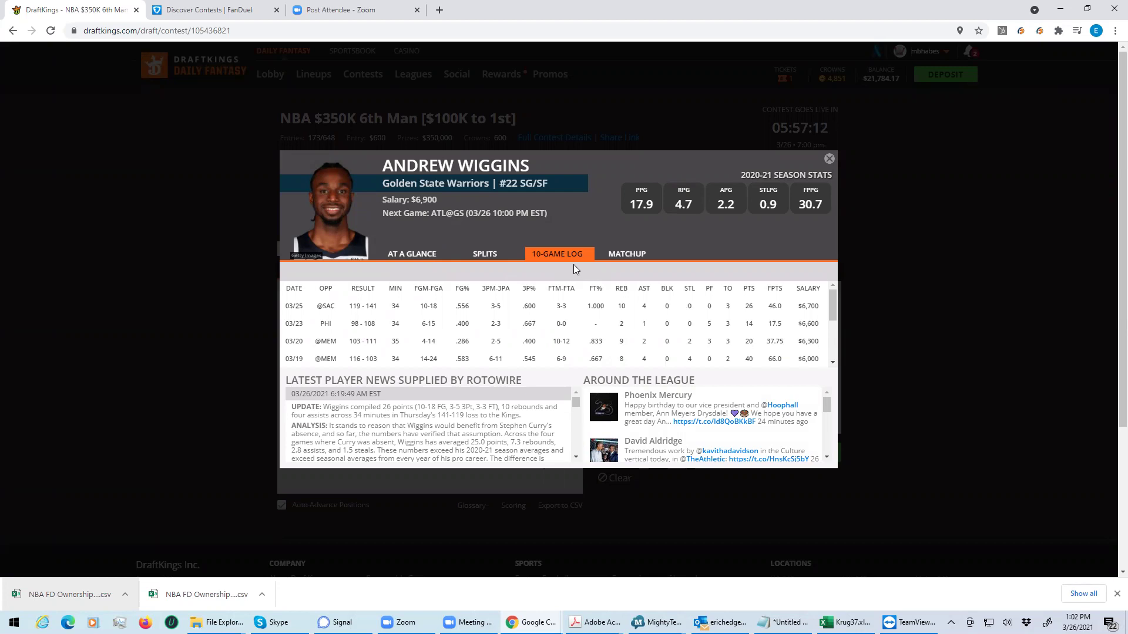
click(829, 160)
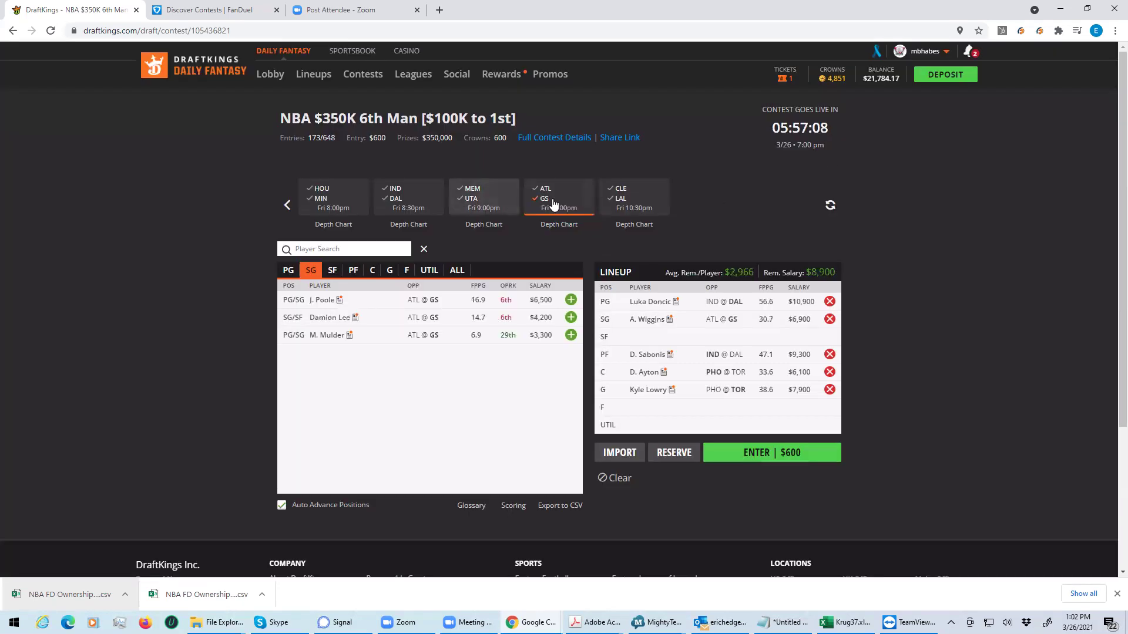
click(543, 202)
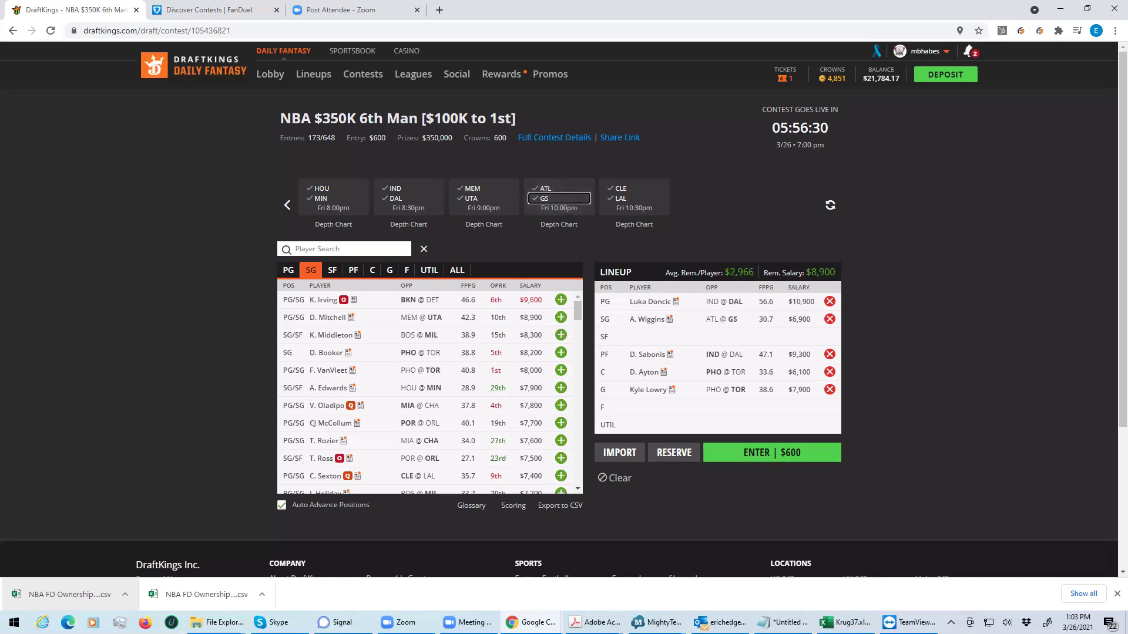
key(alt+Tab)
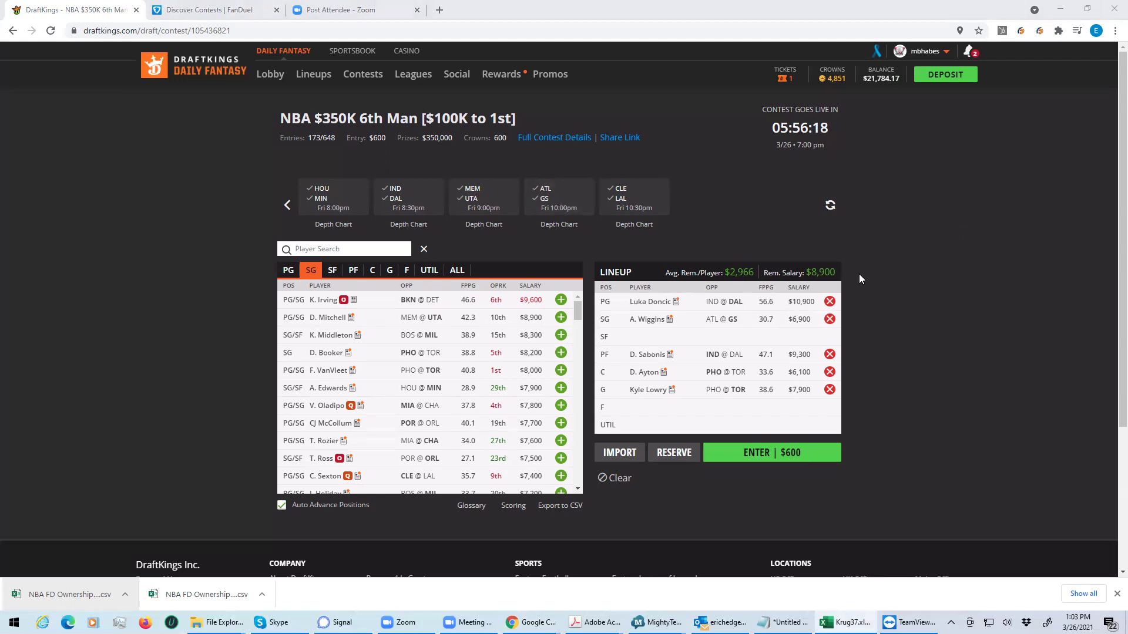
Step: Using the Atlanta player pool, replace Luka Doncic with Trae Young at point guard and D. Ayton with C. Capela at center
click(829, 301)
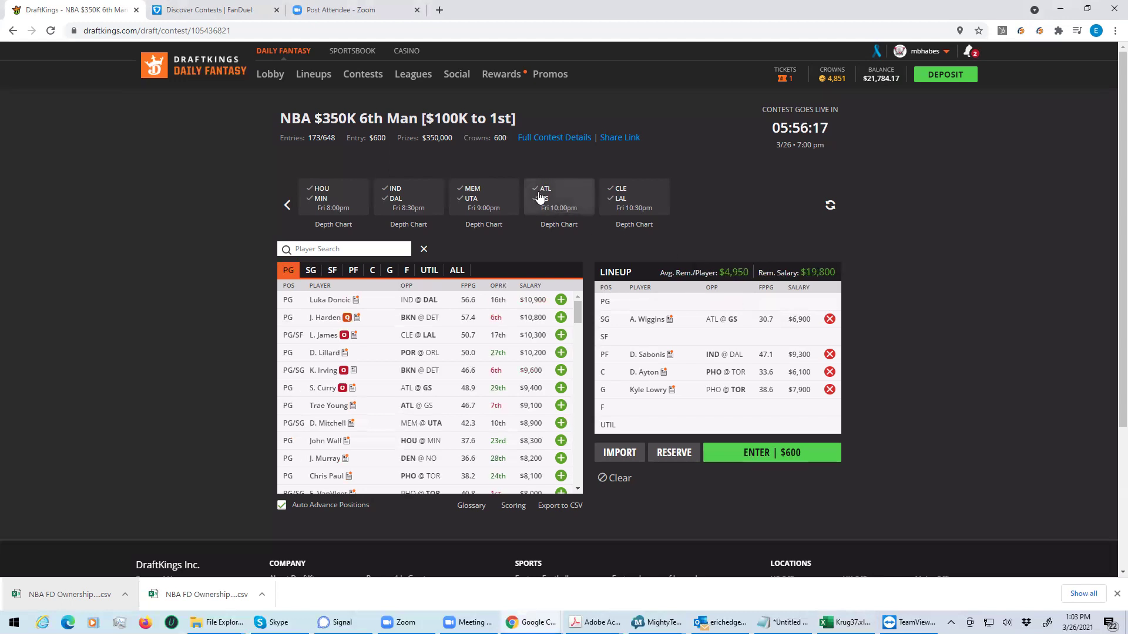
click(559, 200)
click(569, 301)
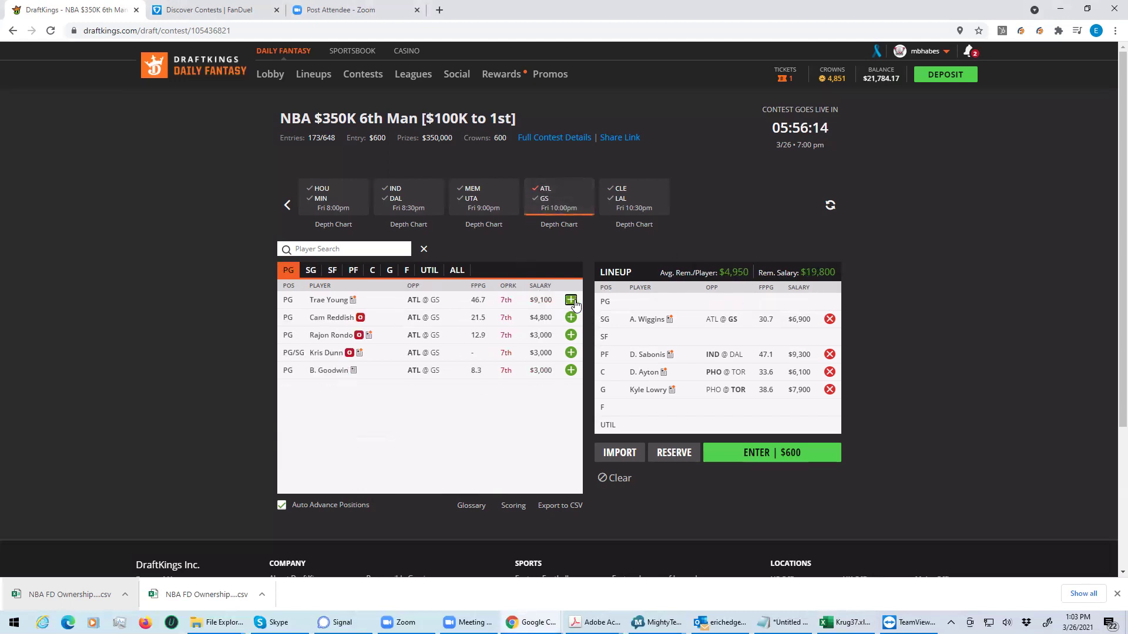
click(829, 372)
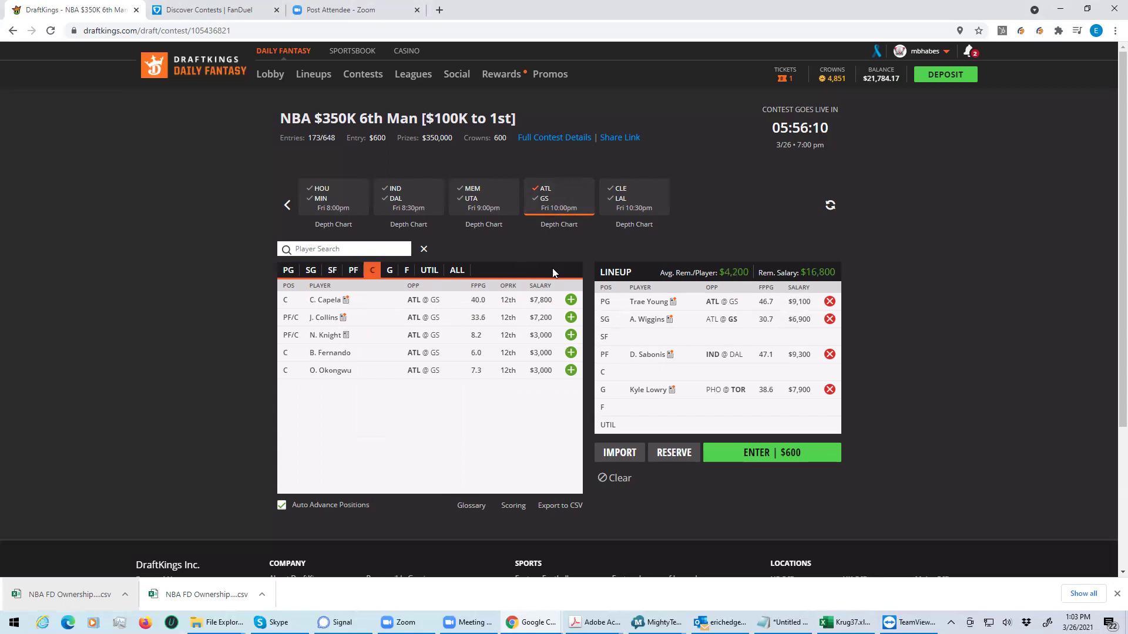
click(570, 300)
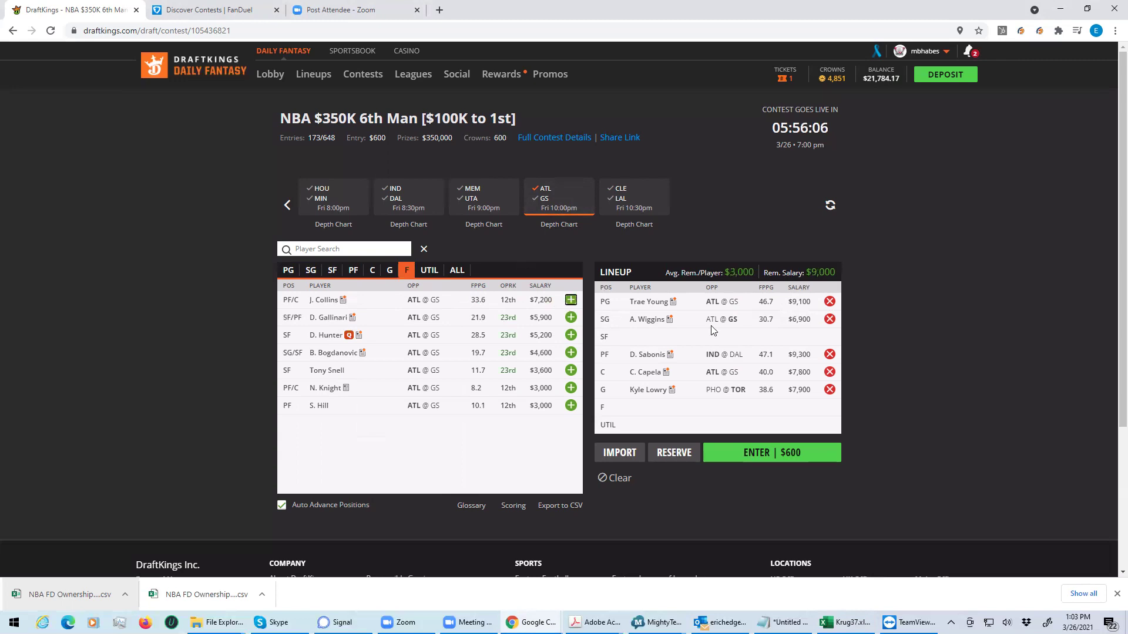
Step: Remove D. Sabonis, A. Wiggins, Kyle Lowry and Trae Young from the lineup and clear the Atlanta filter
click(829, 354)
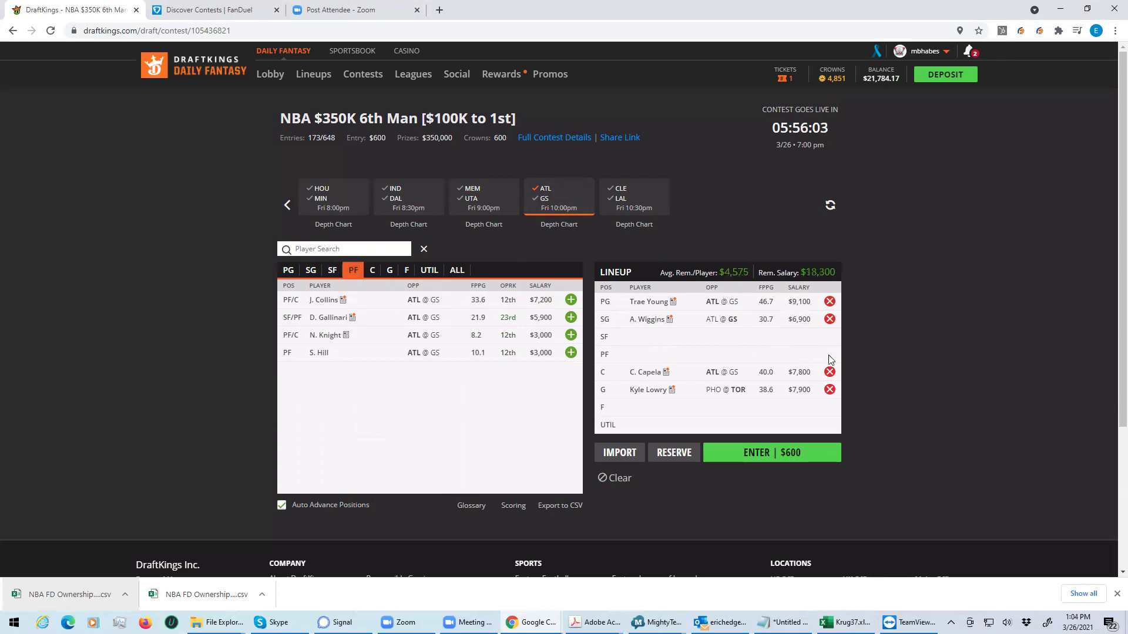
click(829, 319)
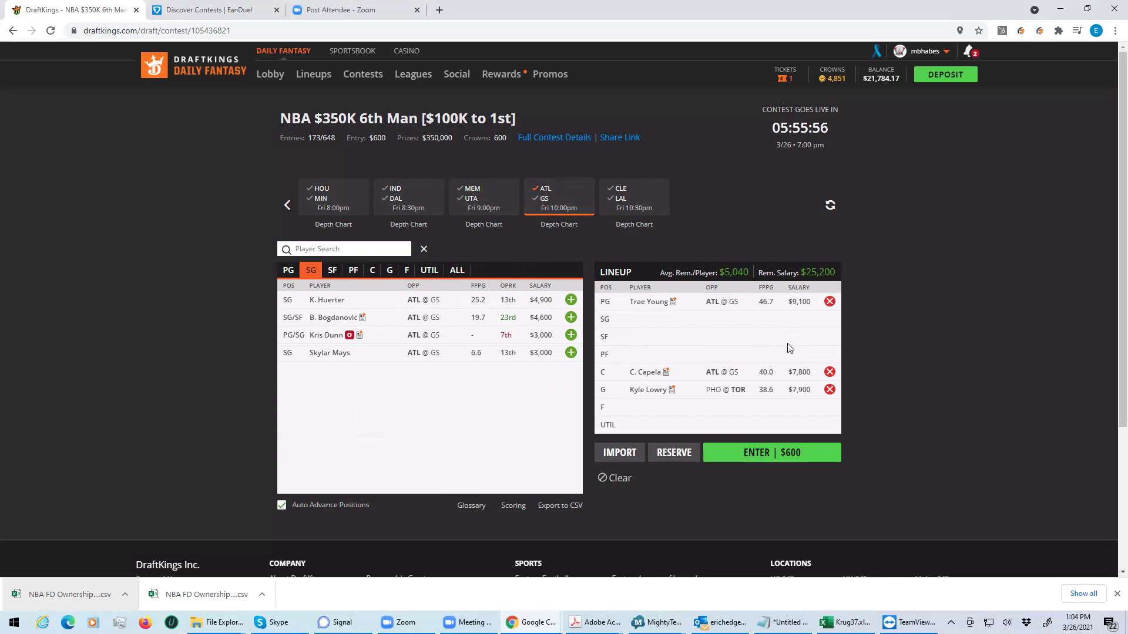
click(828, 389)
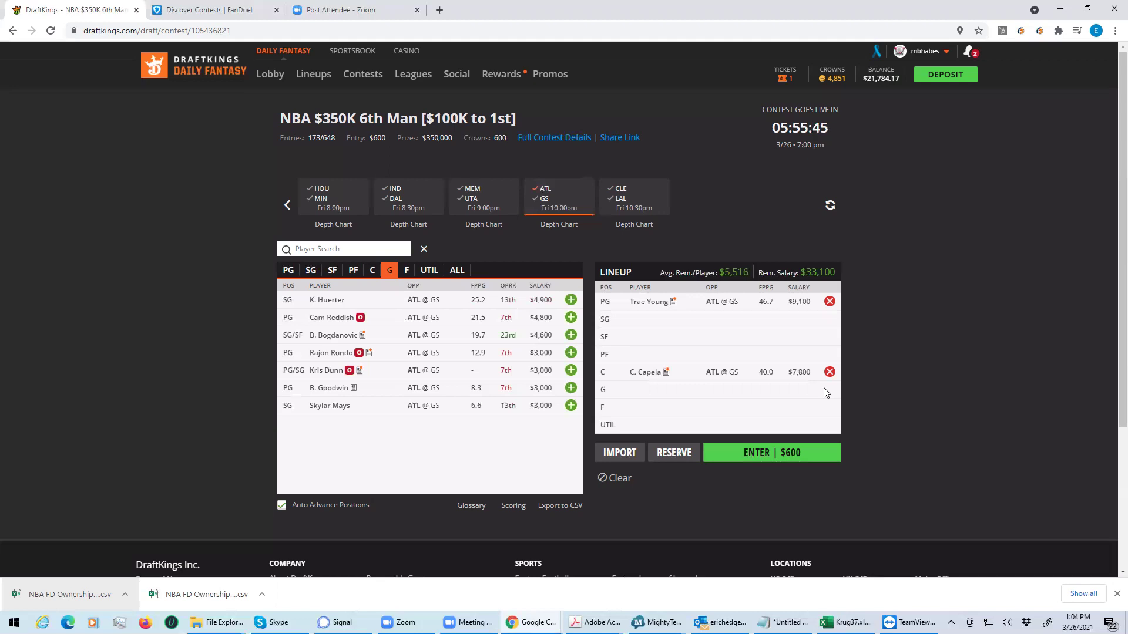
click(547, 189)
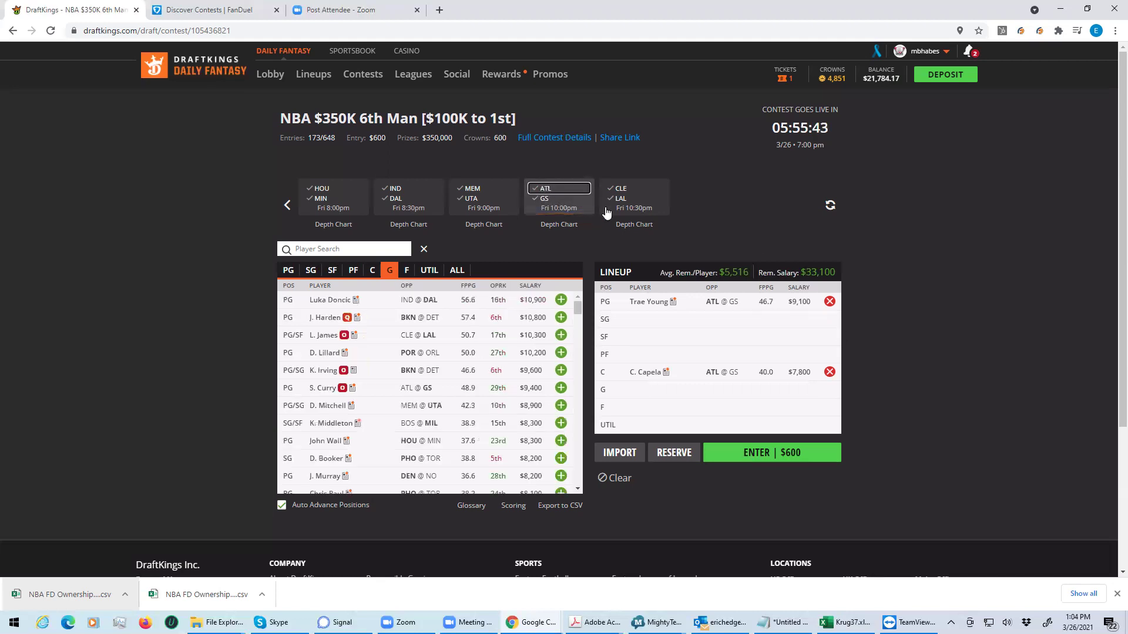
click(829, 301)
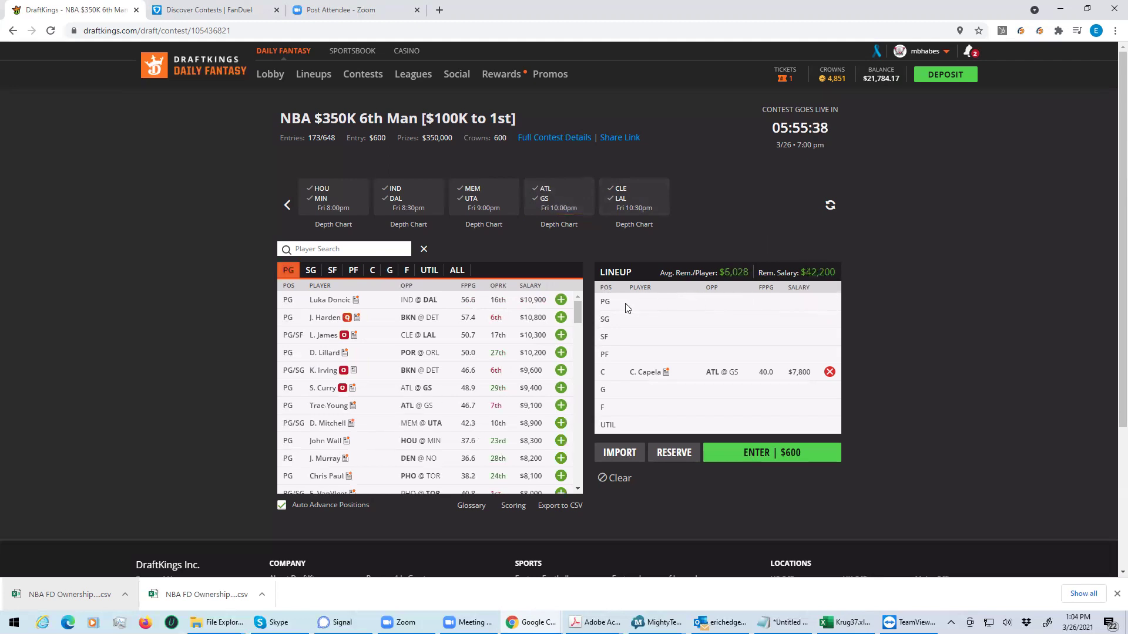
Step: Examine Cleveland's point guards and centers, including JaVale McGee's player card, and clear the Cleveland filter
click(618, 196)
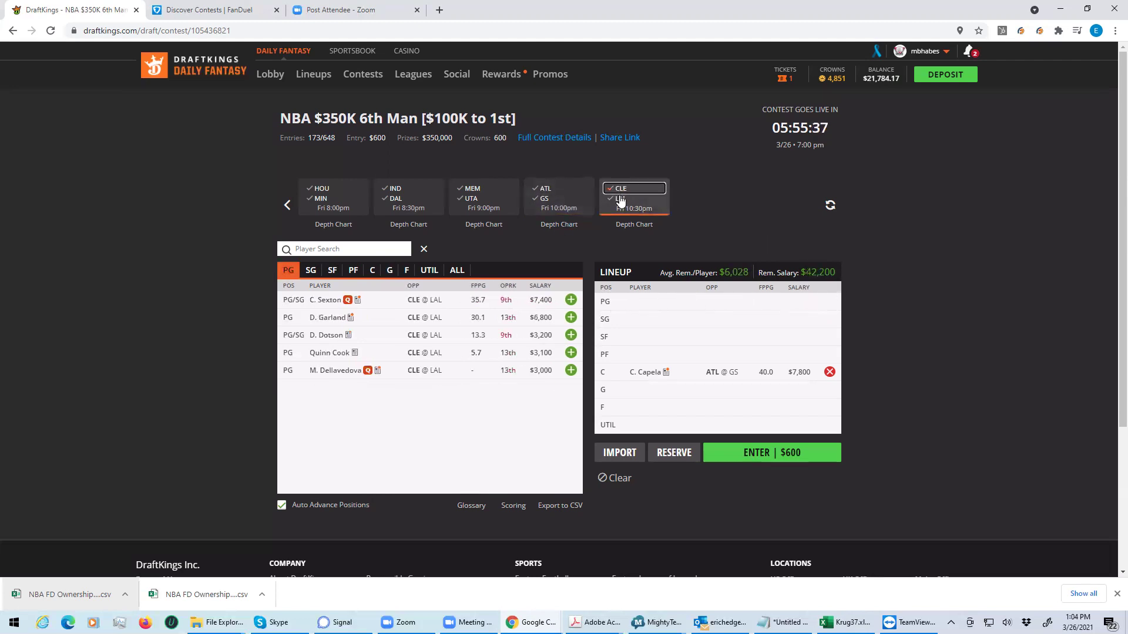
click(620, 199)
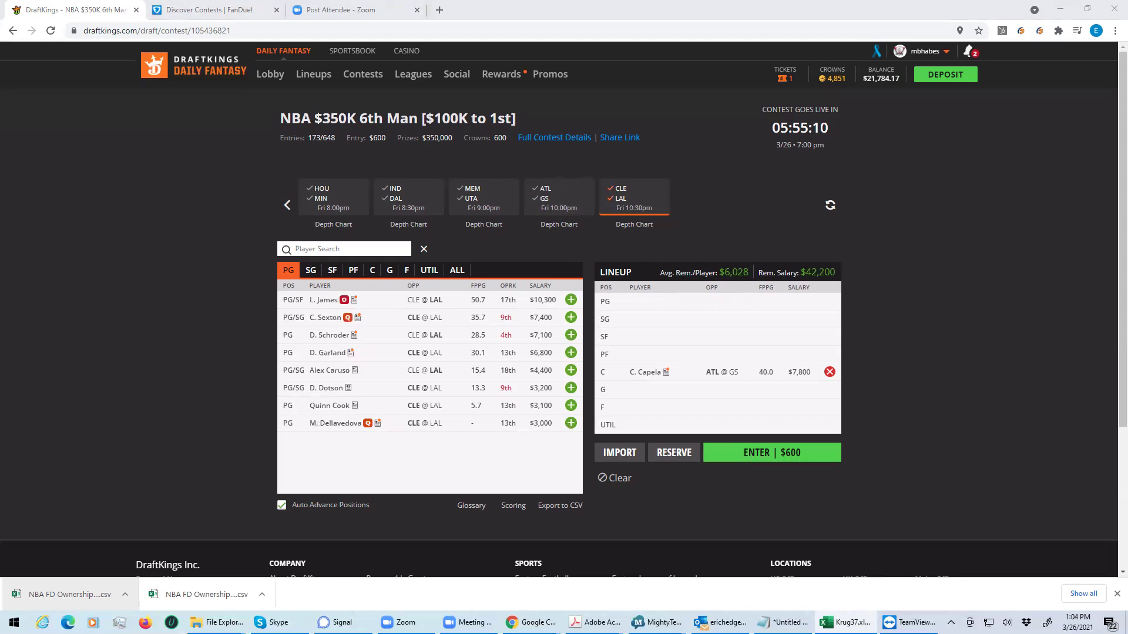
click(622, 199)
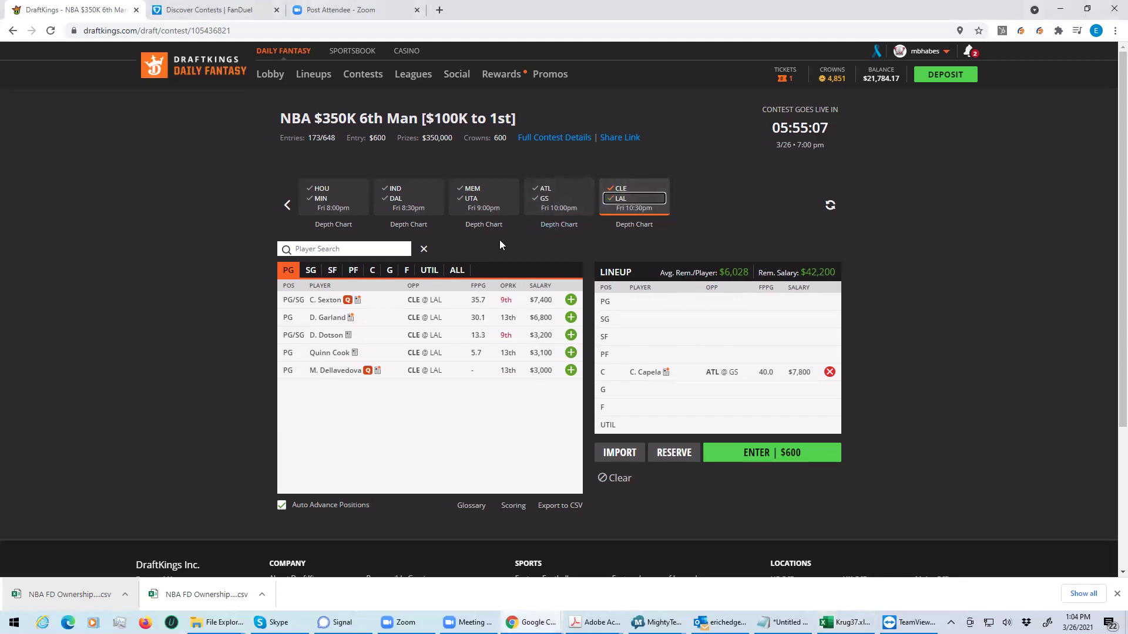
click(373, 271)
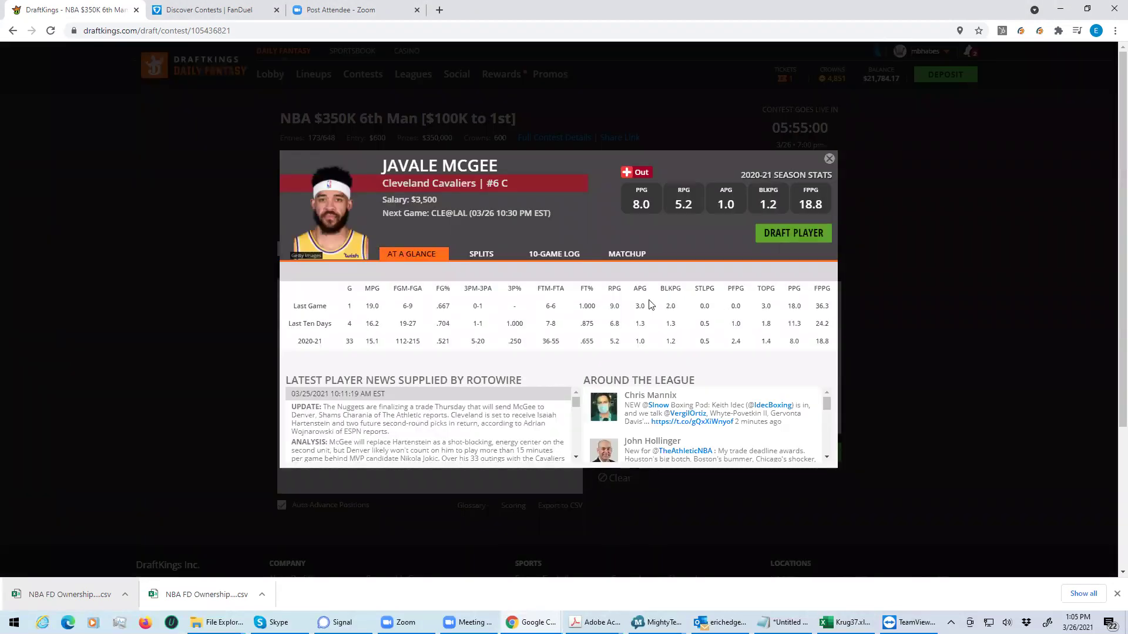
click(829, 159)
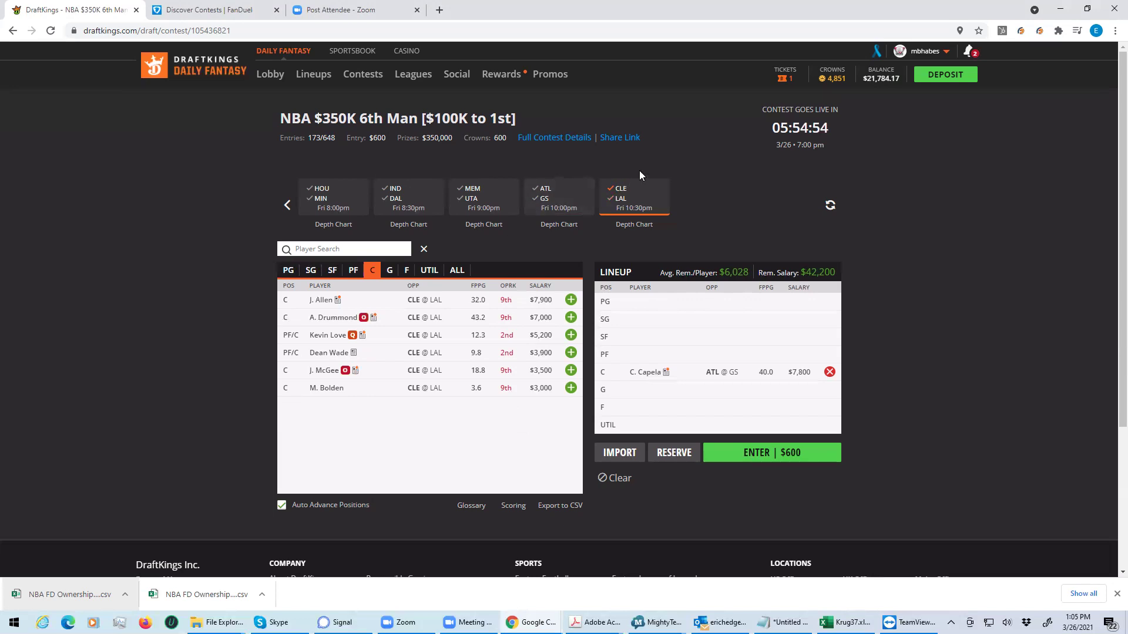
click(621, 193)
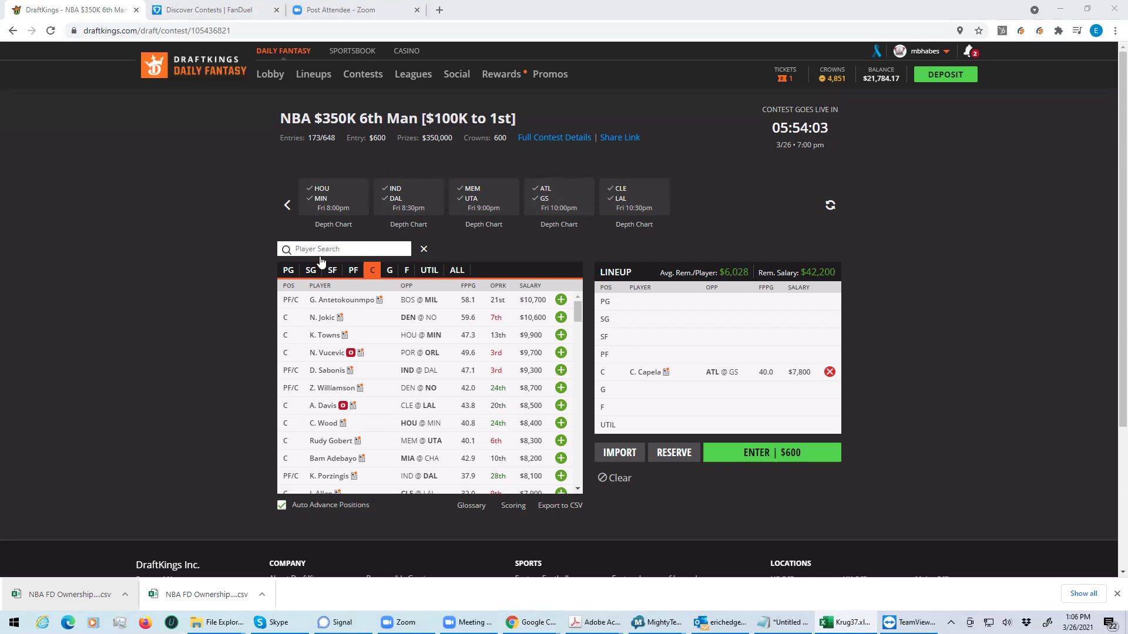
Step: Limit the player pool to the Cleveland and Lakers game, adding C. Sexton at point guard and J. Allen in the utility slot
click(282, 272)
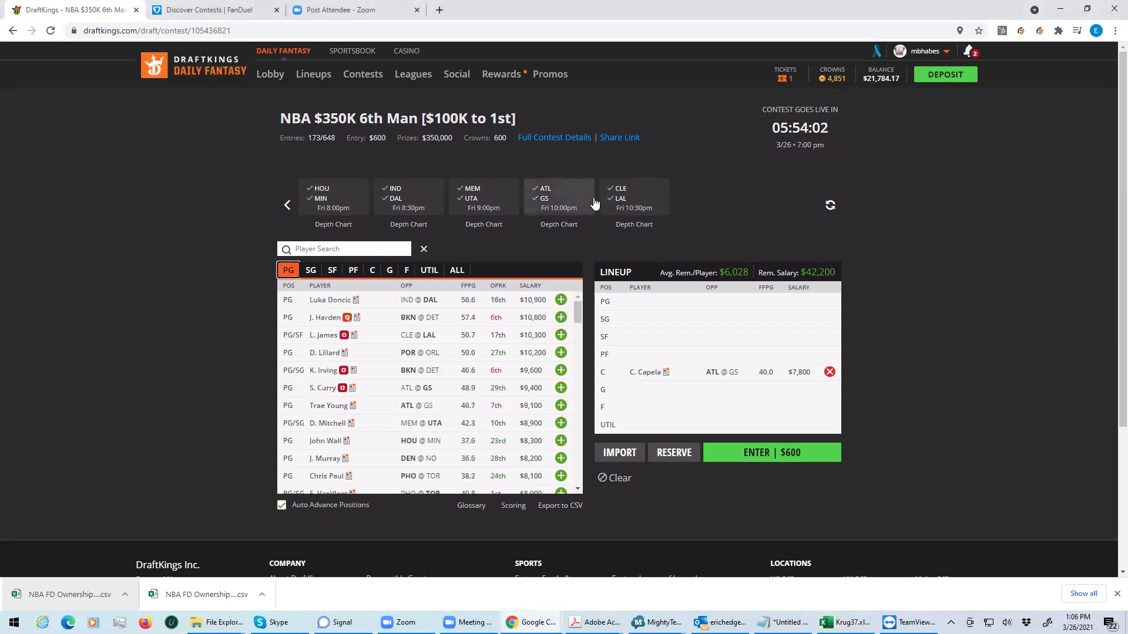
click(621, 201)
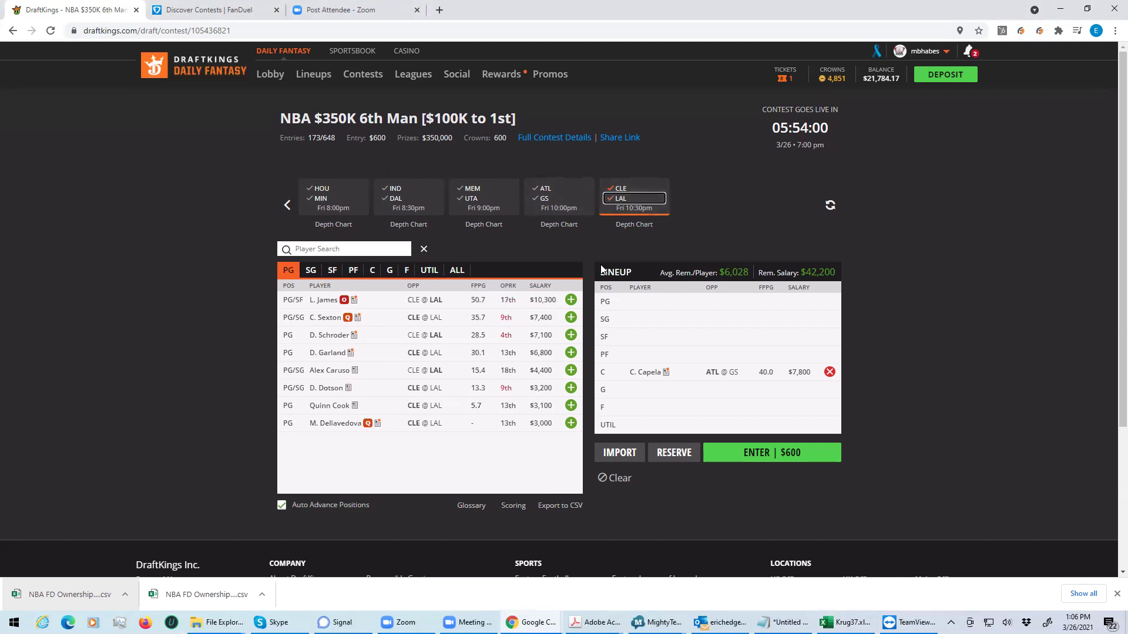
click(571, 317)
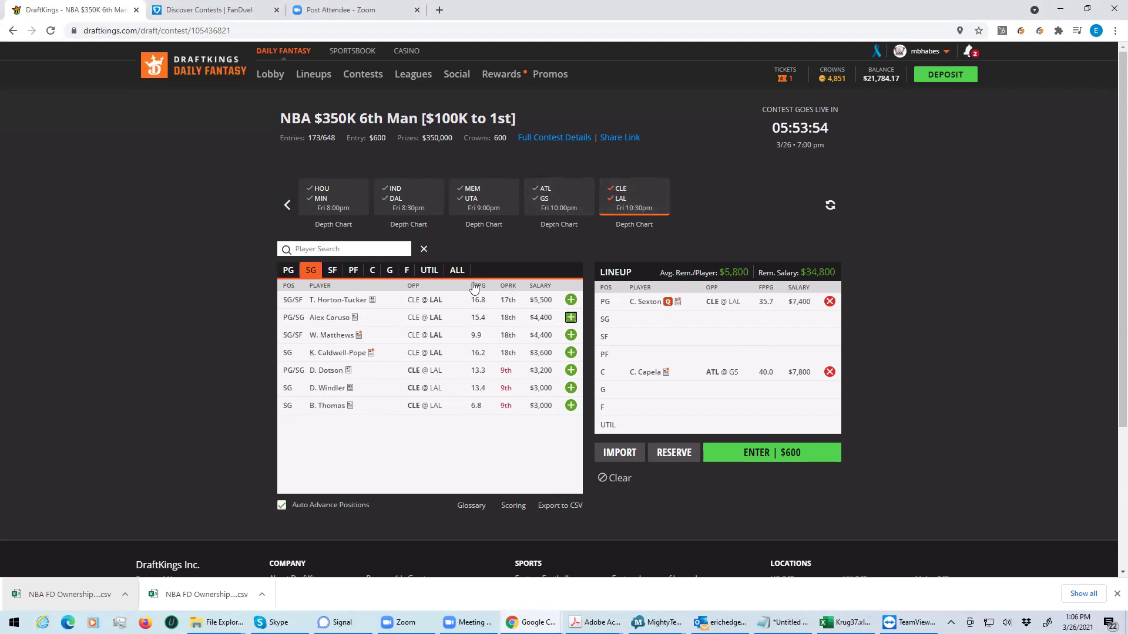
click(436, 273)
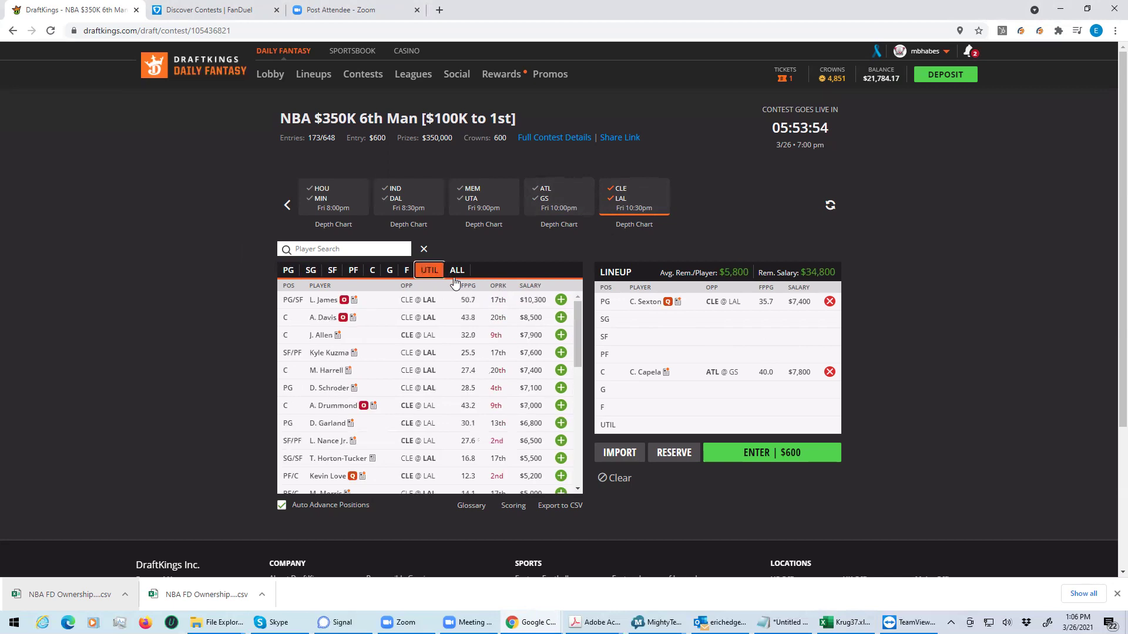
click(565, 335)
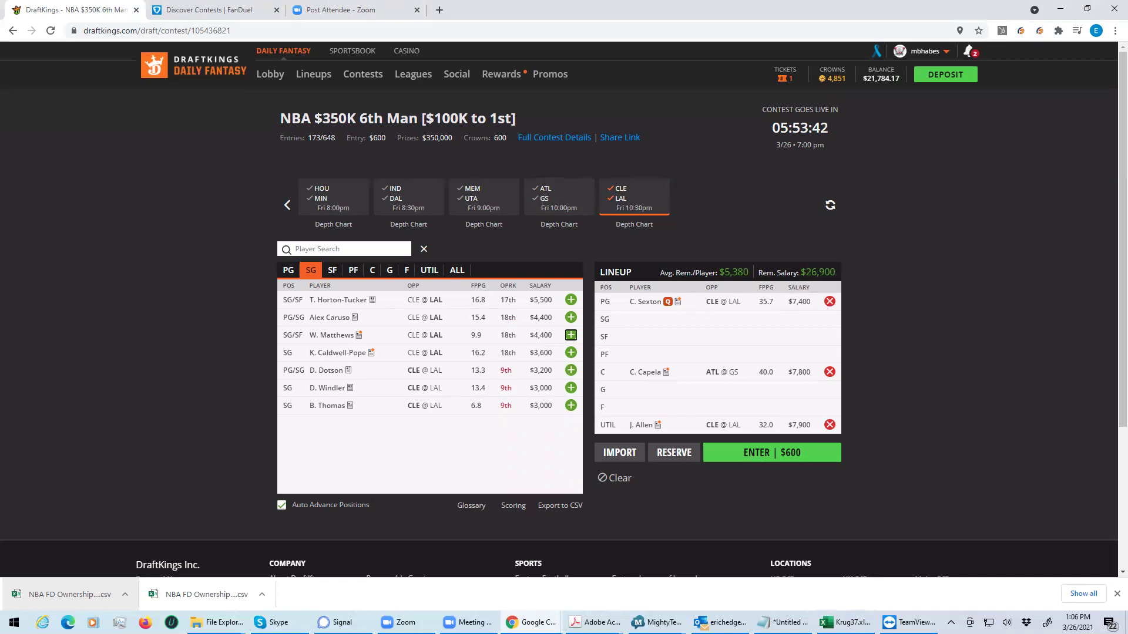
key(alt+Tab)
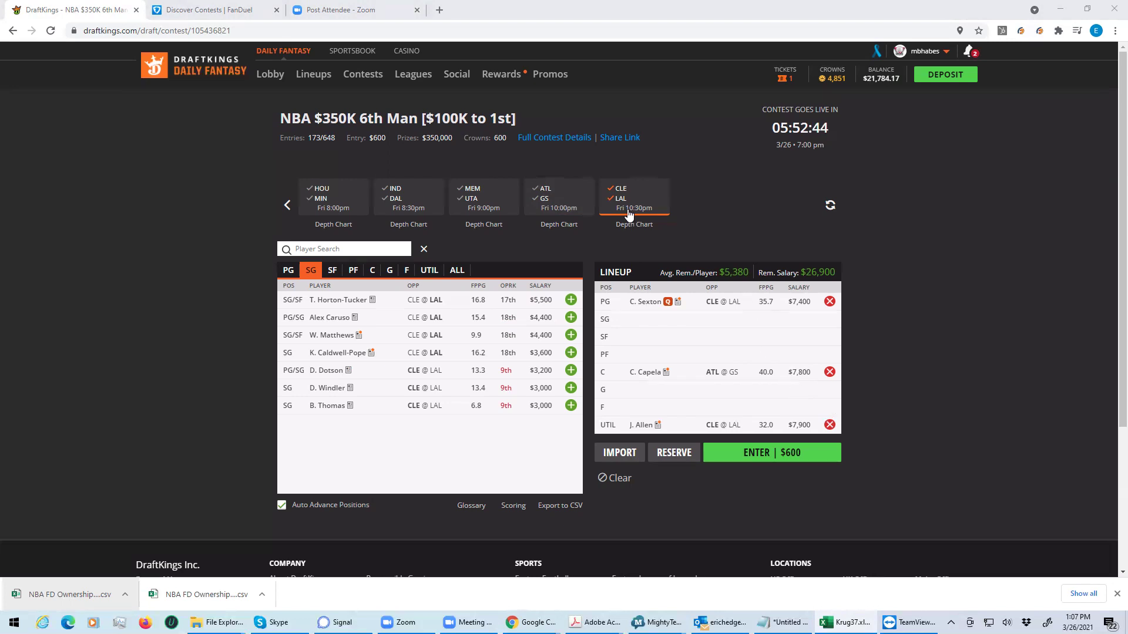
Step: Limit the shooting guard pool to the Lakers and review Alex Caruso's 10-game log
click(623, 189)
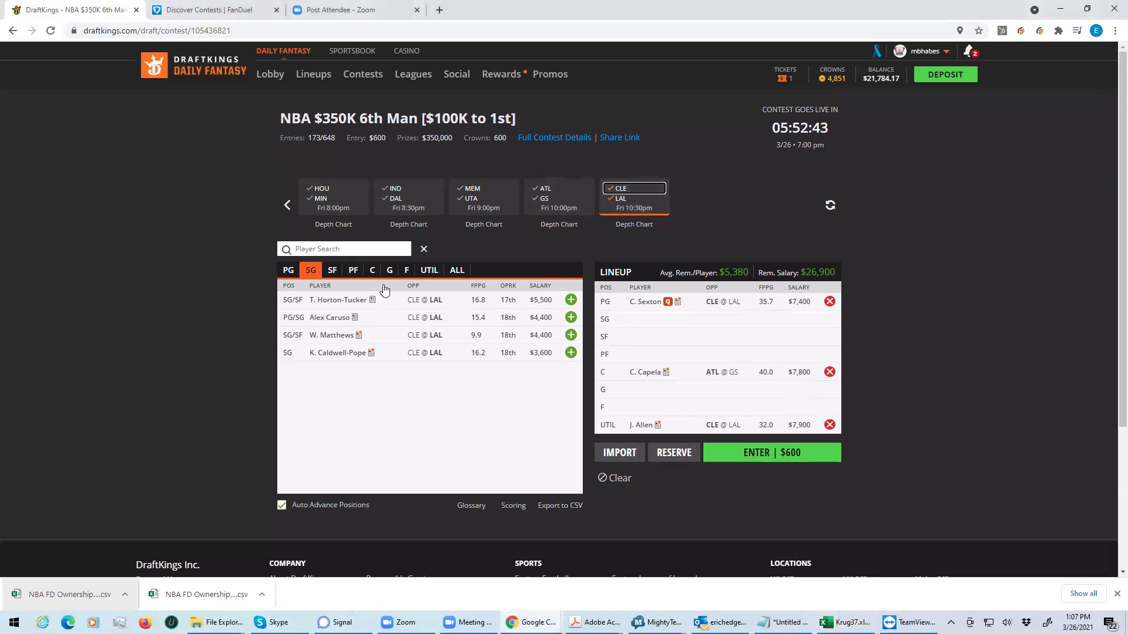
click(336, 317)
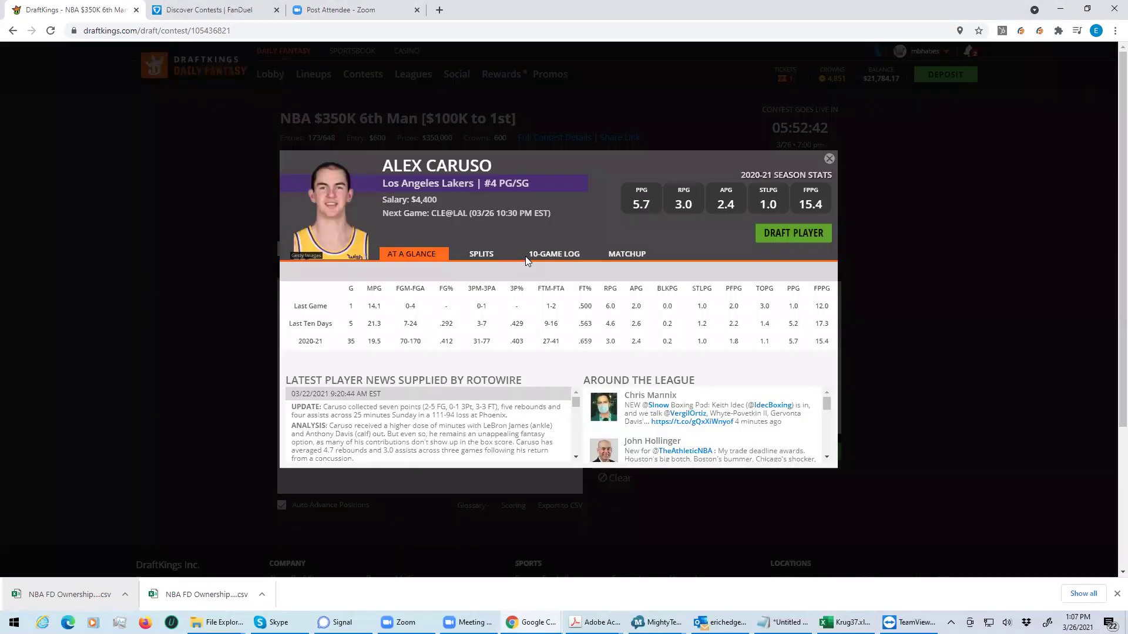
click(556, 255)
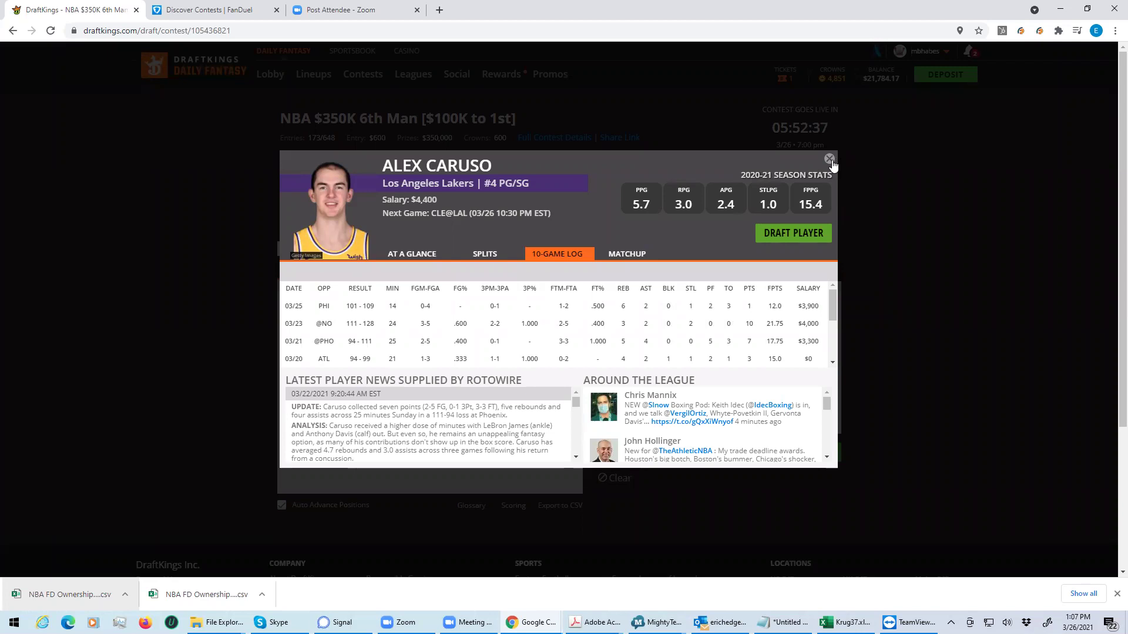
click(829, 159)
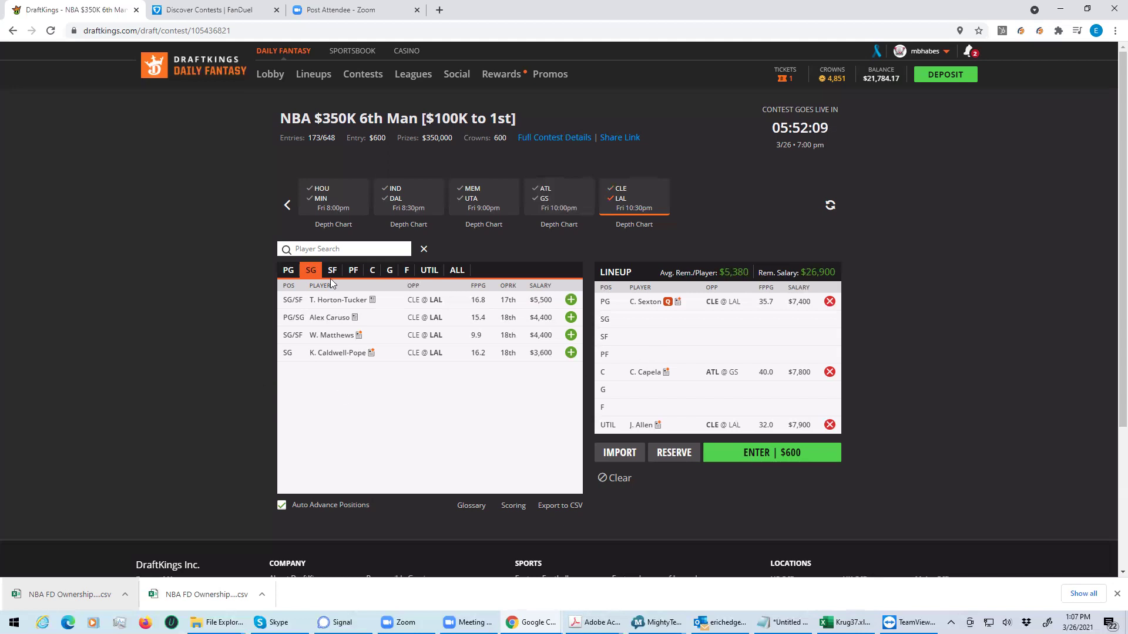
Step: Review Montrezl Harrell's 10-game log among the Lakers centers, and clear the Lakers filter
click(371, 271)
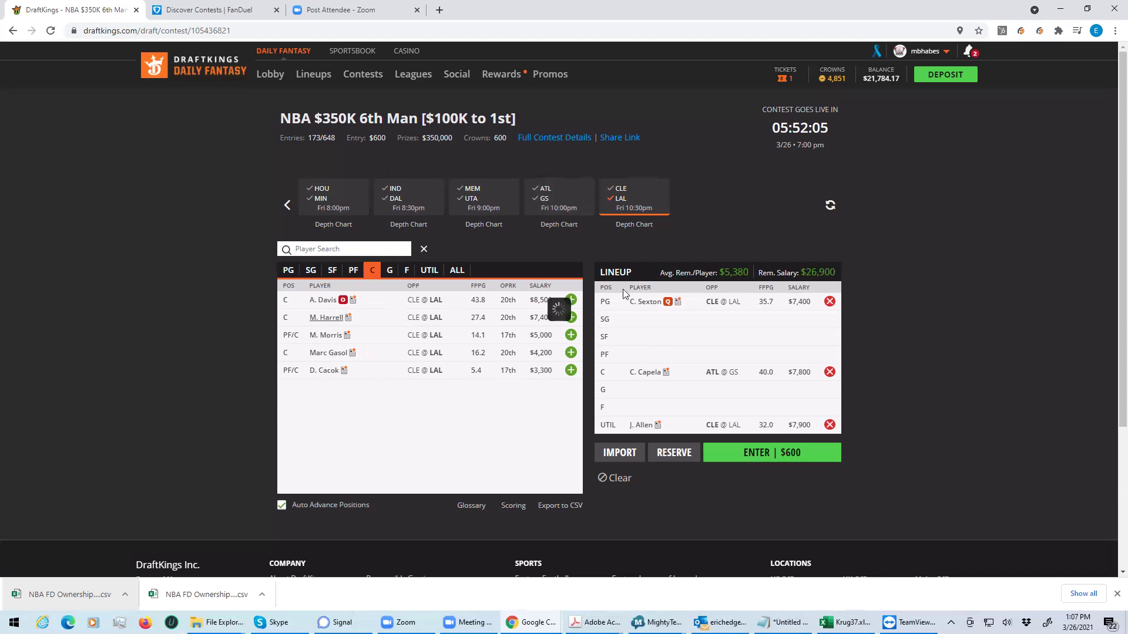
click(326, 318)
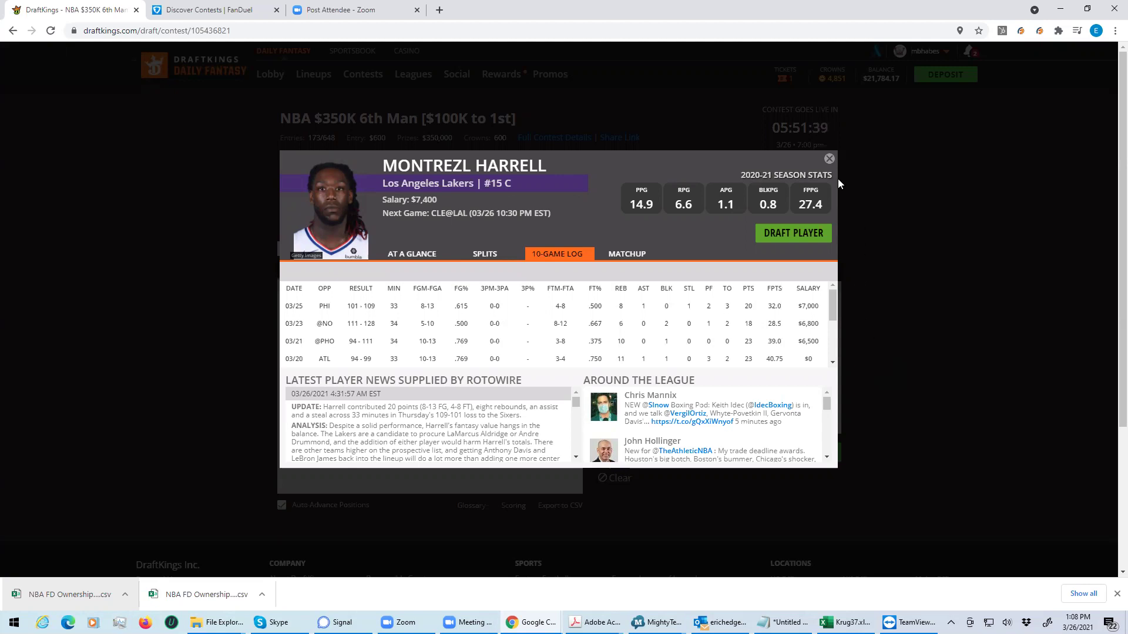
click(829, 160)
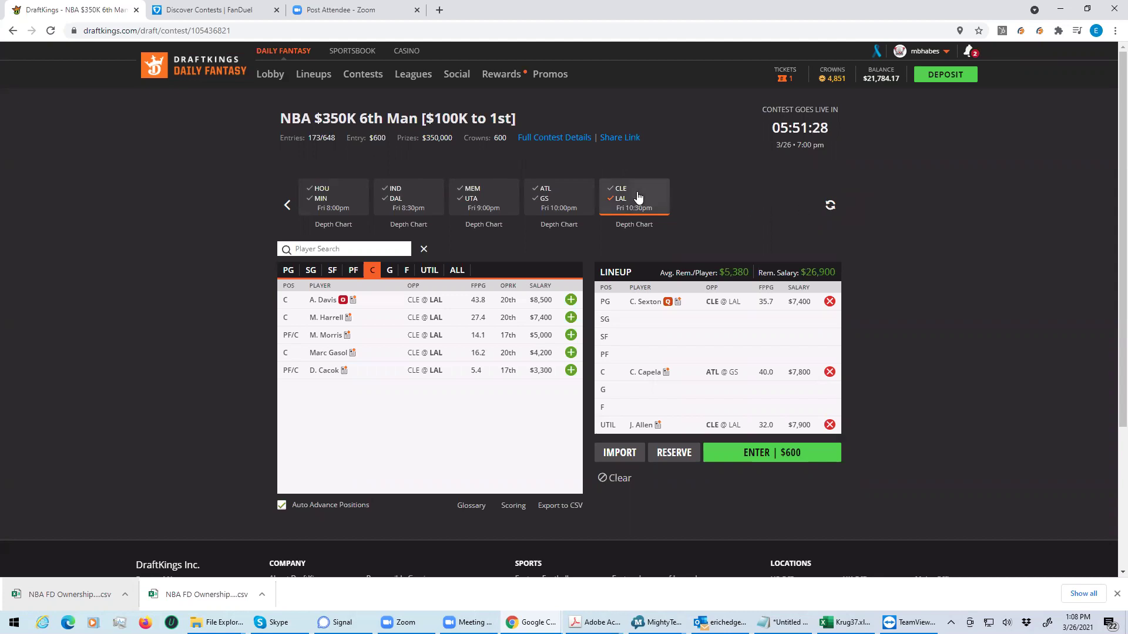
click(611, 200)
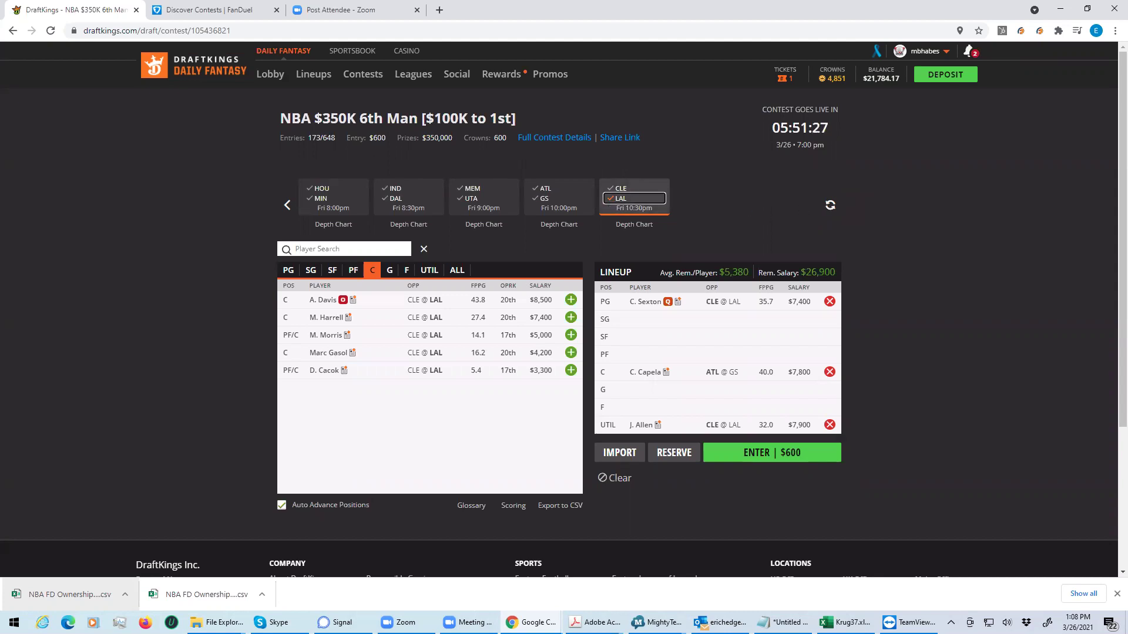
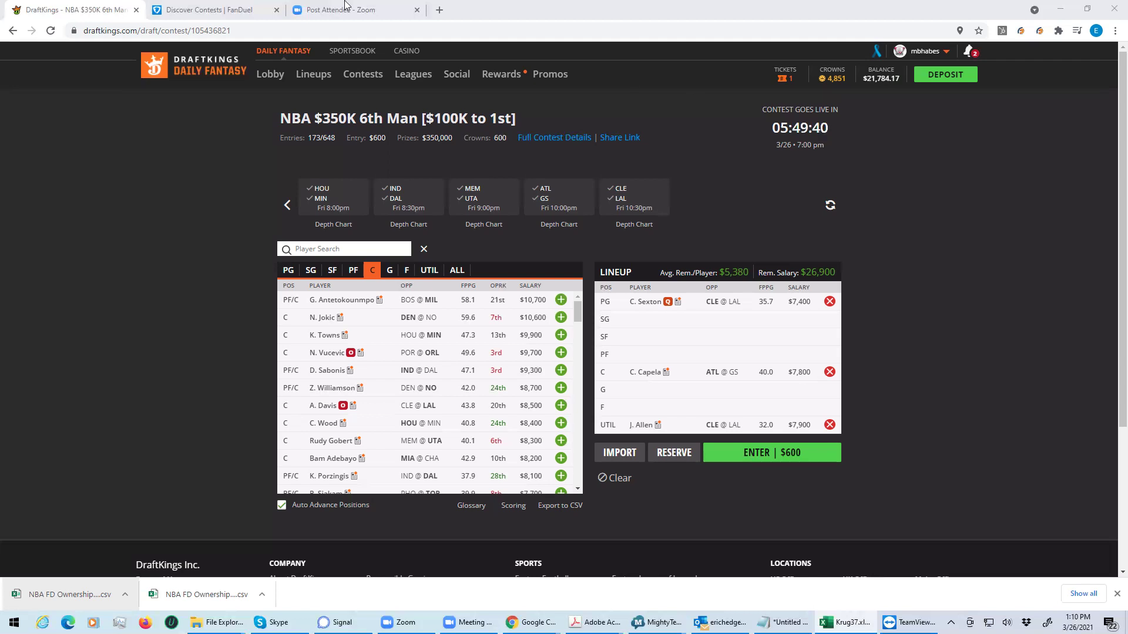
Step: Switch to FanDuel and start a new lineup for the $300K Fri NBA Monster contest
click(230, 10)
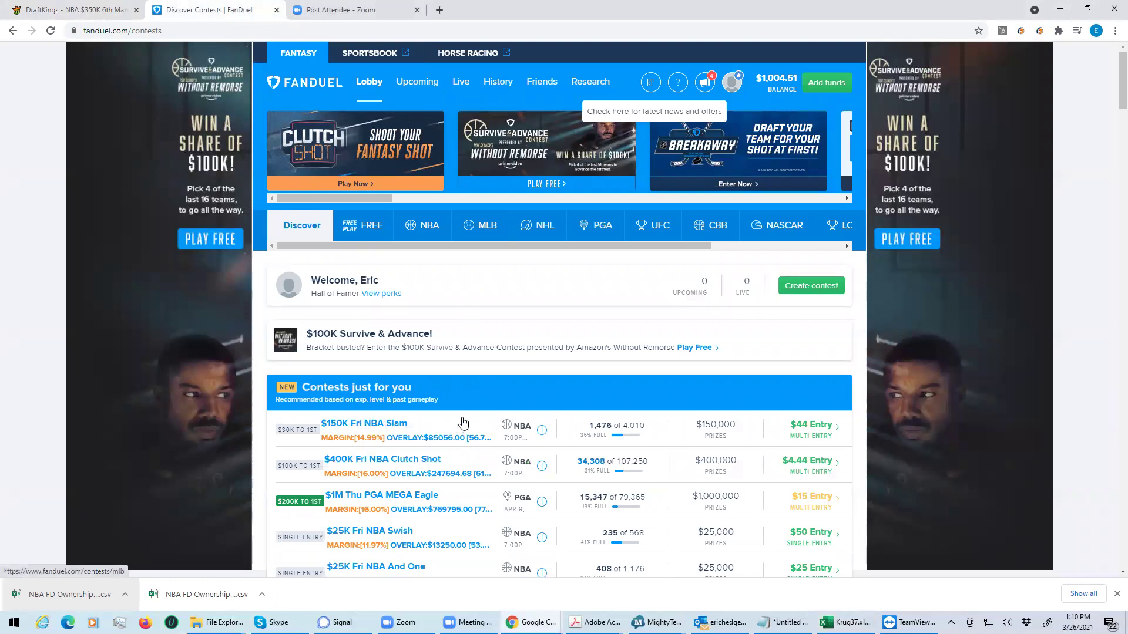
click(386, 429)
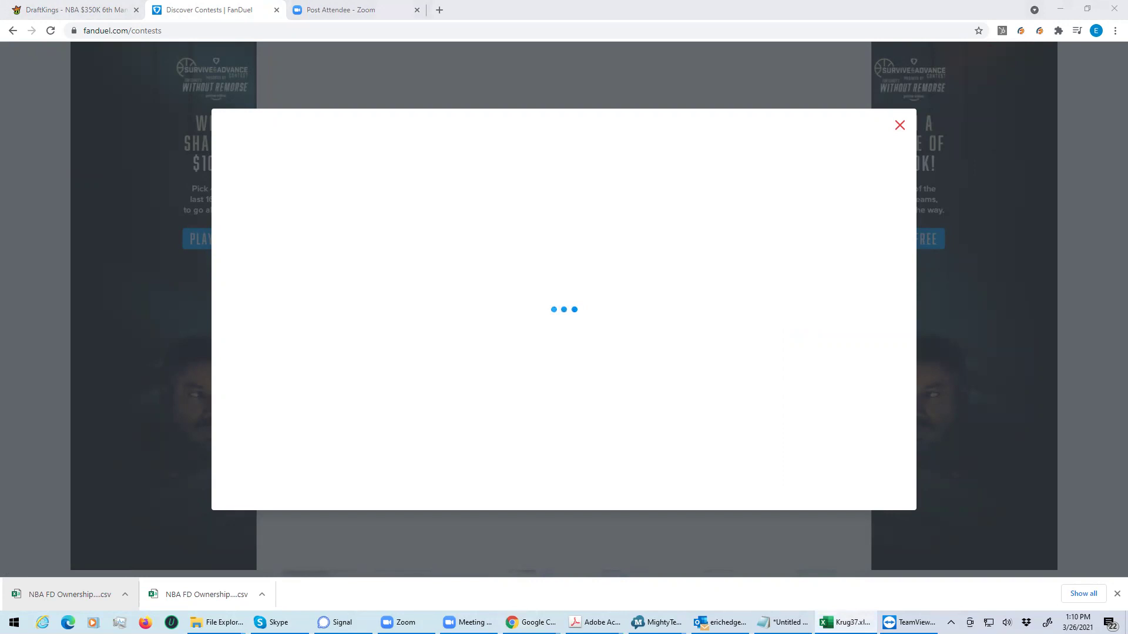
click(900, 126)
click(894, 128)
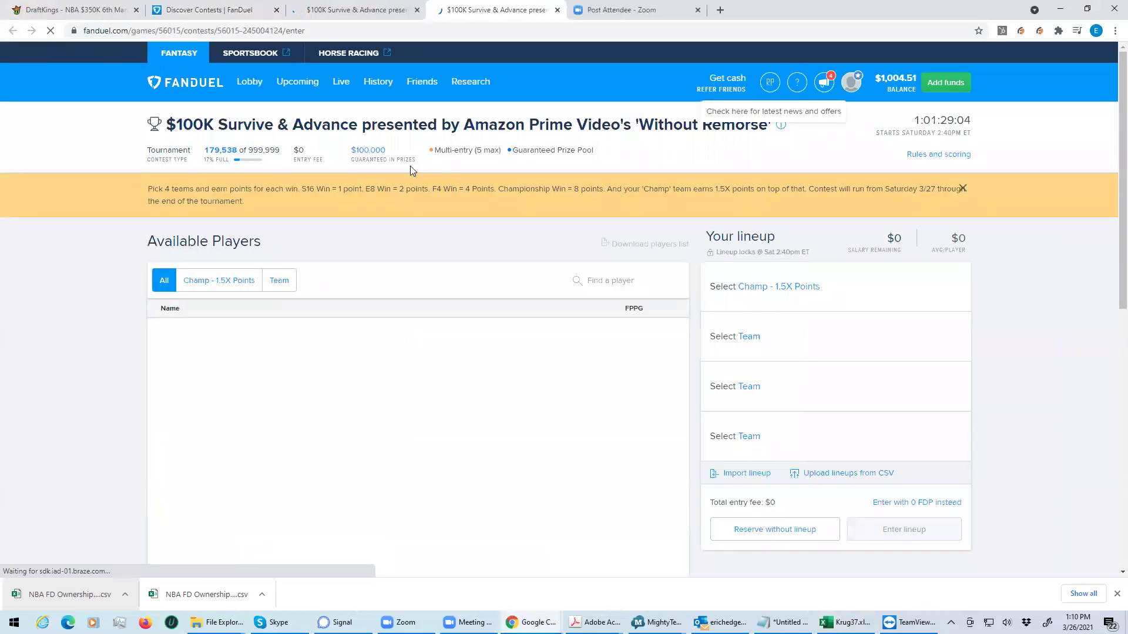
click(252, 82)
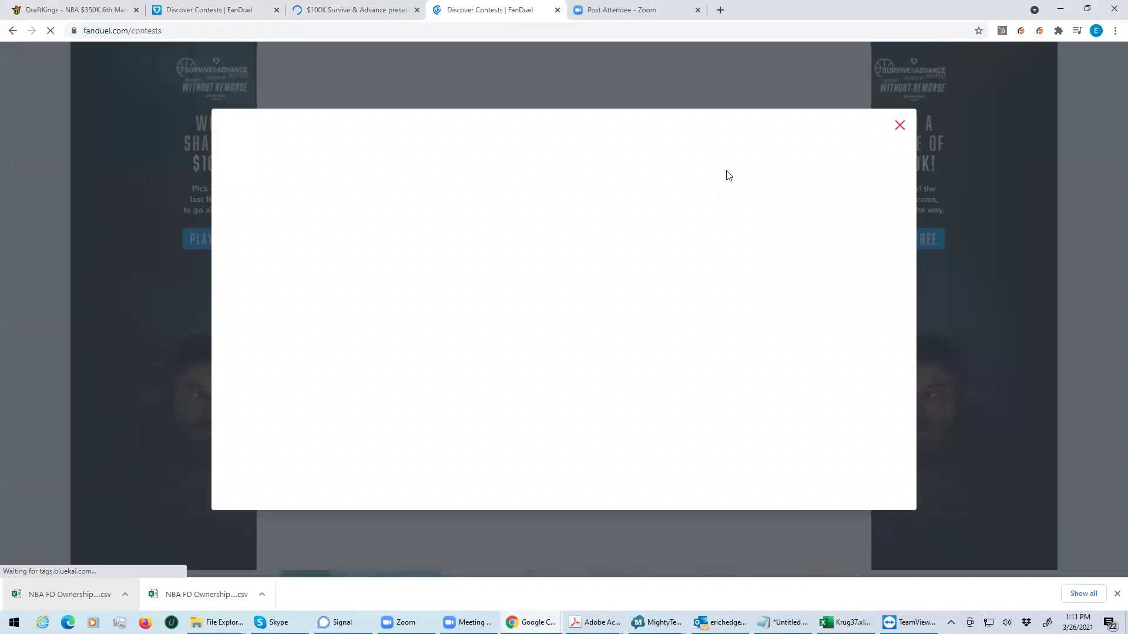
click(891, 129)
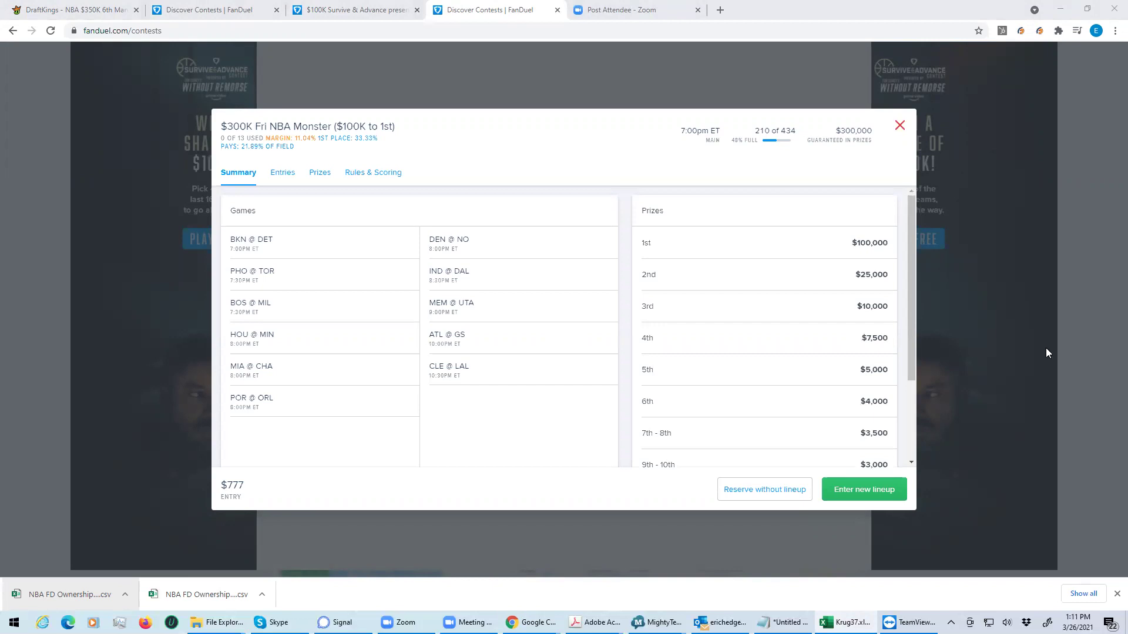
click(881, 494)
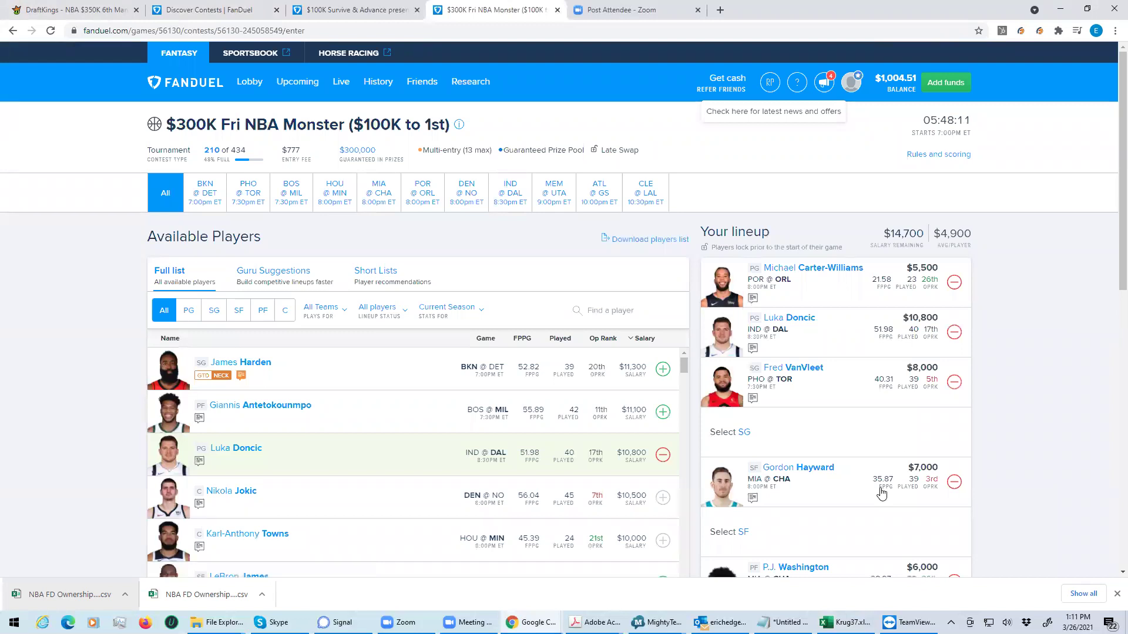
Step: Remove all prefilled players from the lineup, including Michael Carter-Williams, Luka Doncic, Fred VanVleet, Gordon Hayward and P.J. Washington
click(954, 284)
click(954, 332)
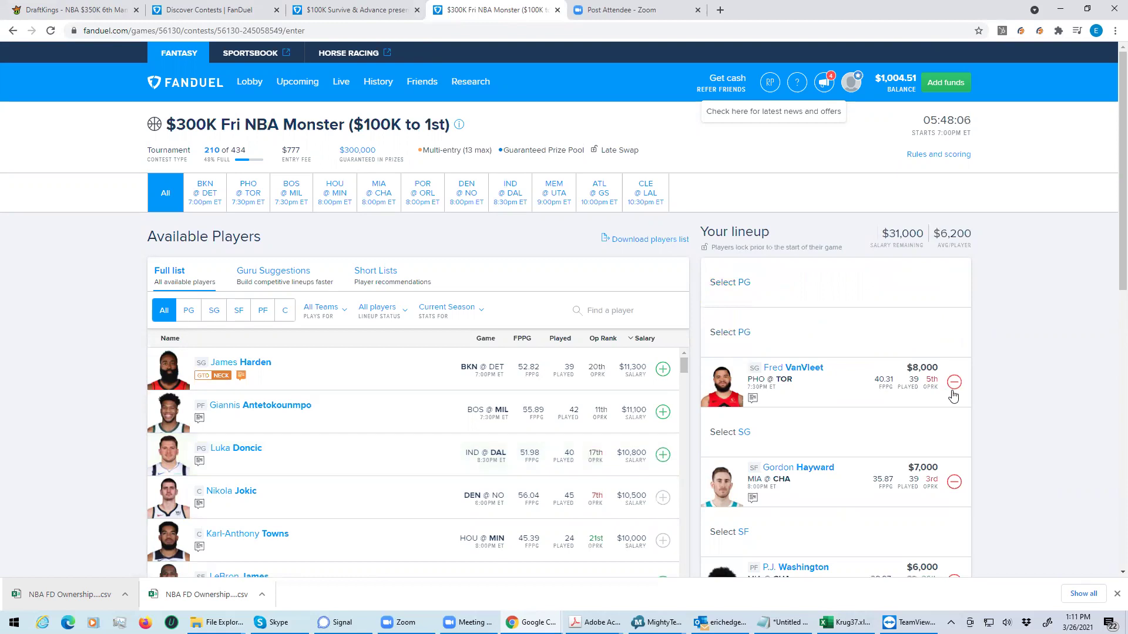
click(954, 483)
scroll(1112, 285, down, 1)
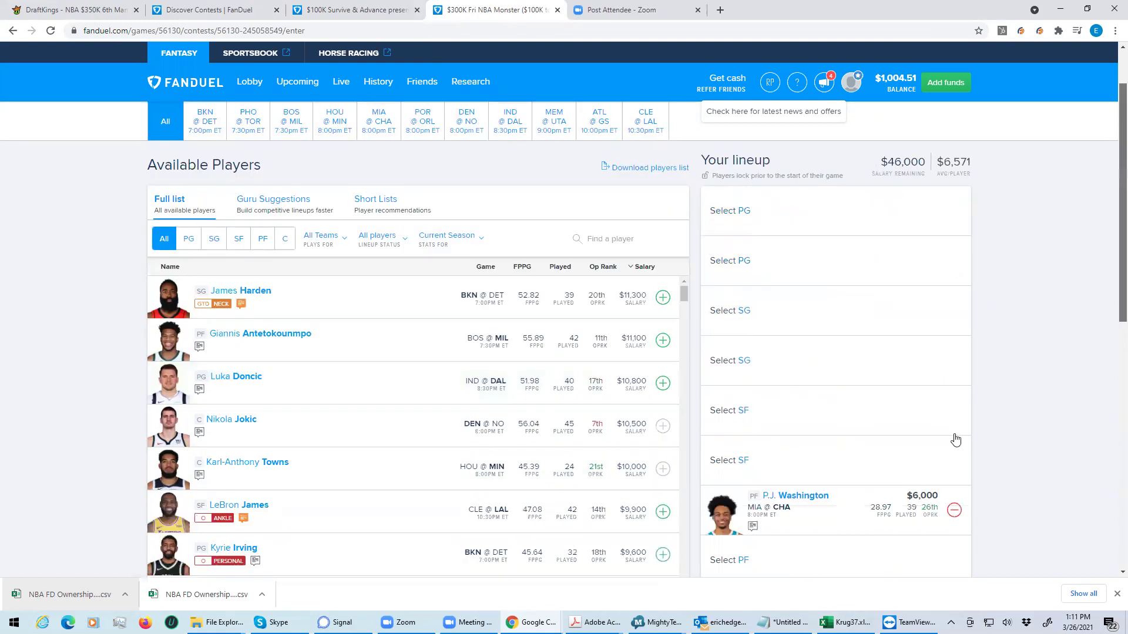
scroll(955, 440, down, 2)
click(955, 509)
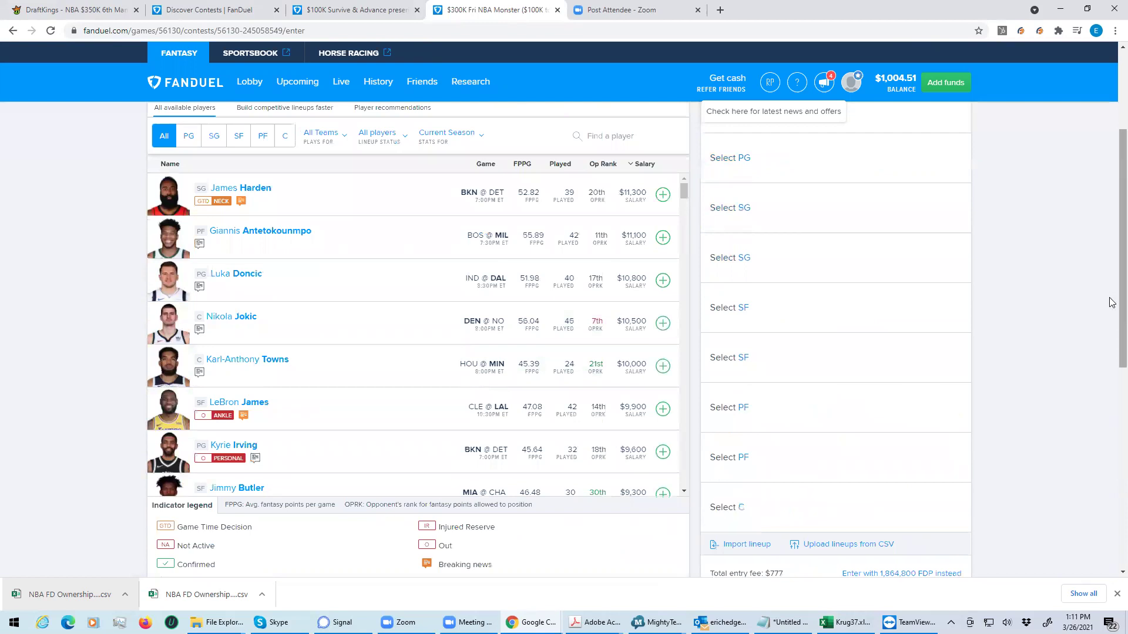
Step: Find Michael Carter-Williams and Malcolm Brogdon by name and add them in the two point guard slots
scroll(1112, 229, up, 3)
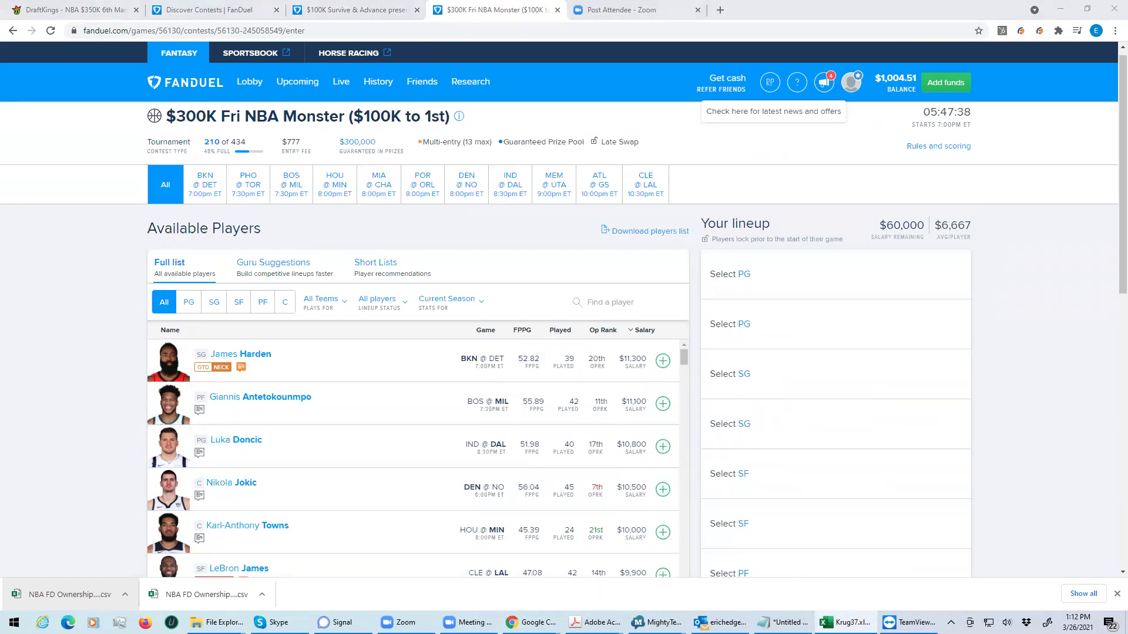
click(194, 303)
click(606, 302)
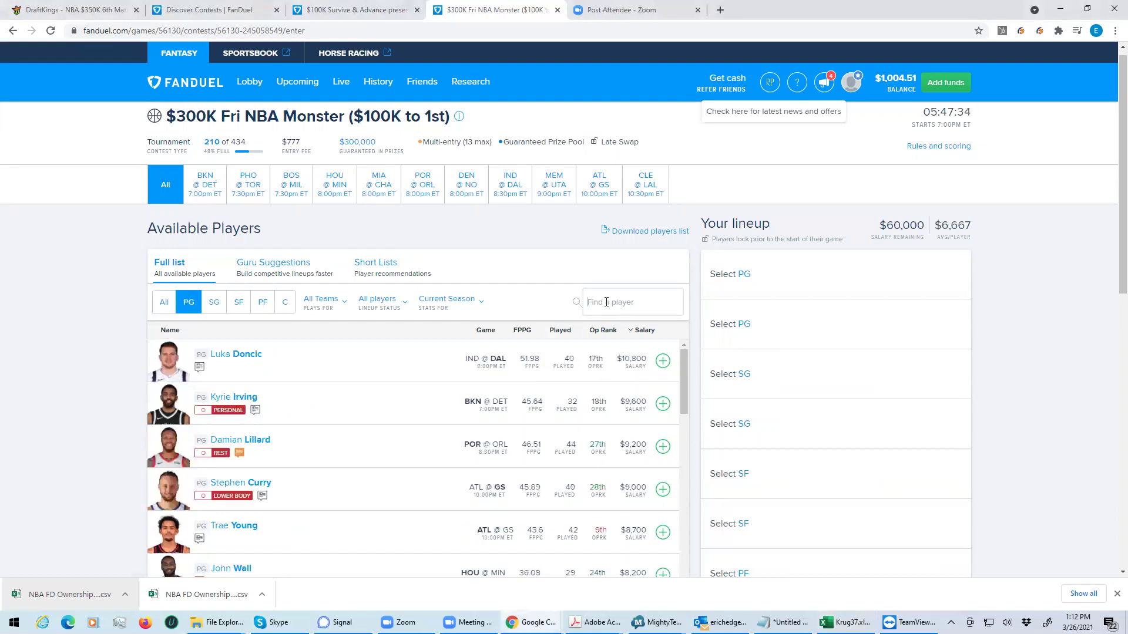
text(carter)
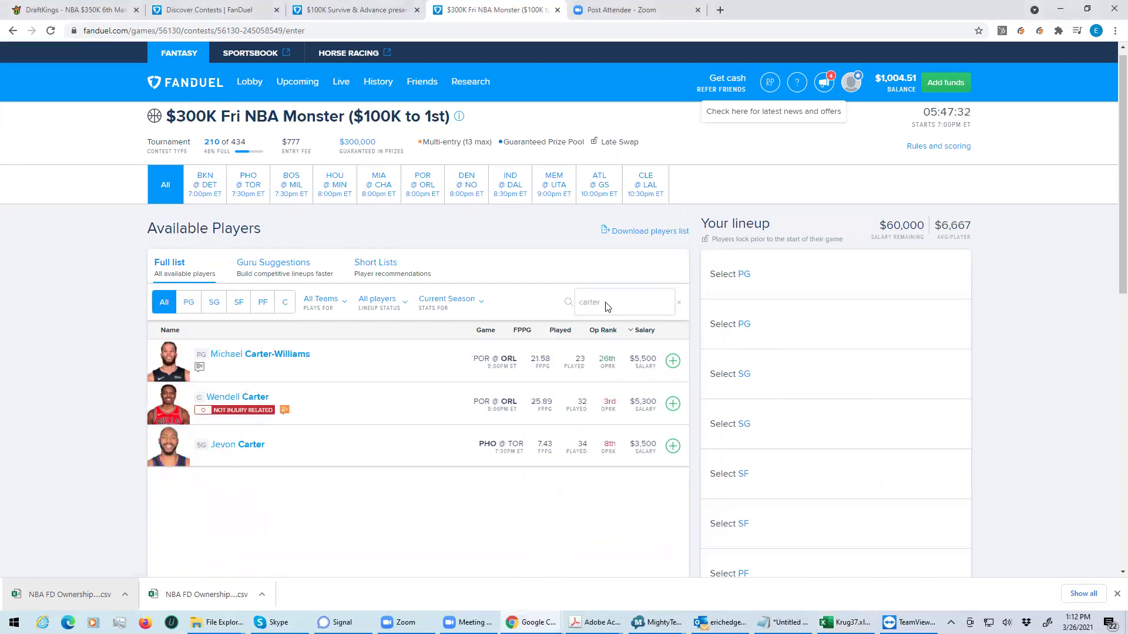
click(673, 360)
double_click(587, 309)
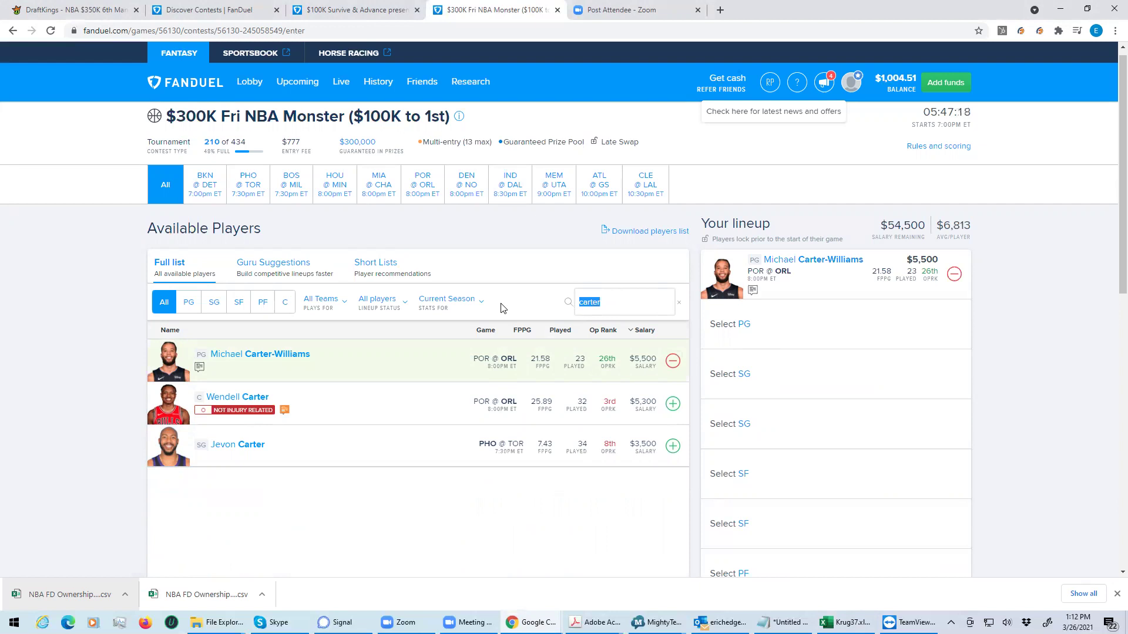
text(brogd)
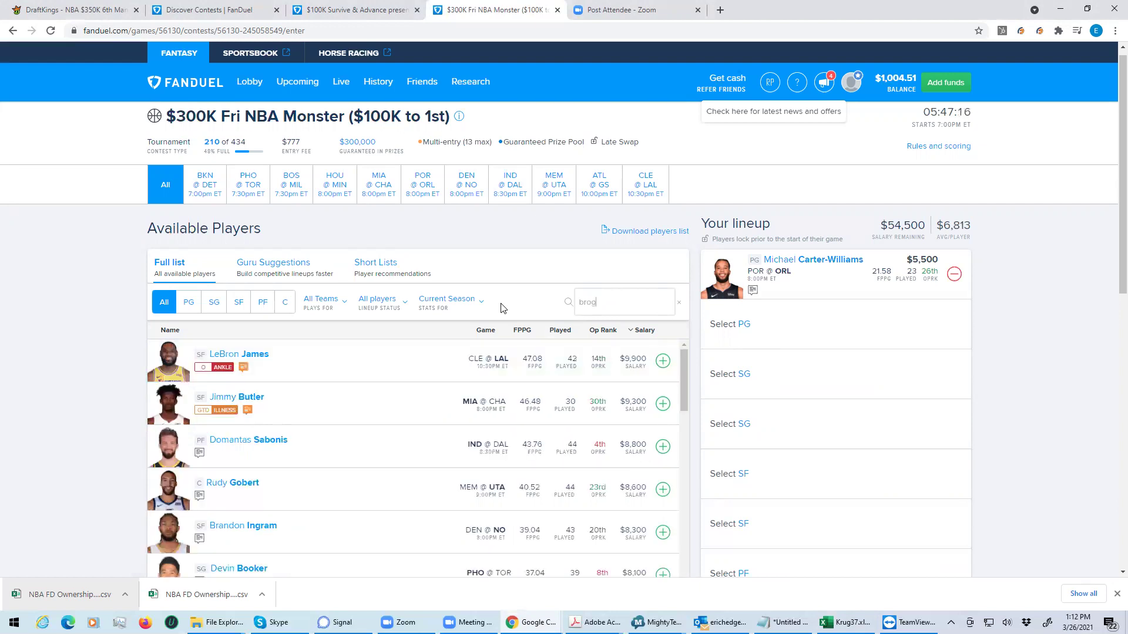
click(673, 360)
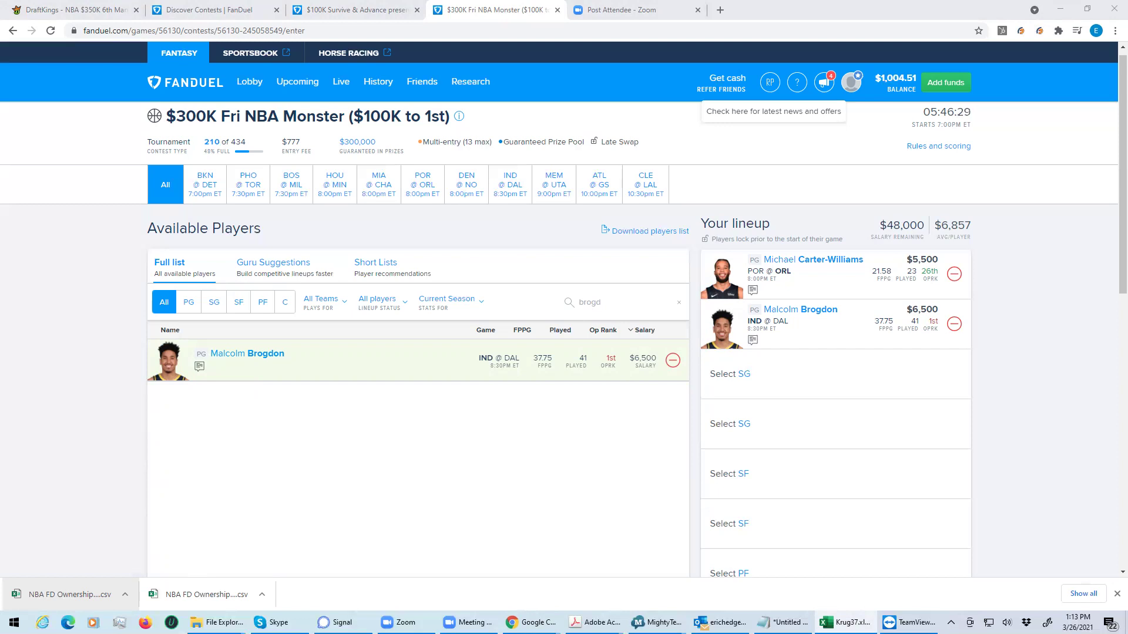
Step: Find CJ McCollum by name and add him in the first shooting guard slot
click(214, 304)
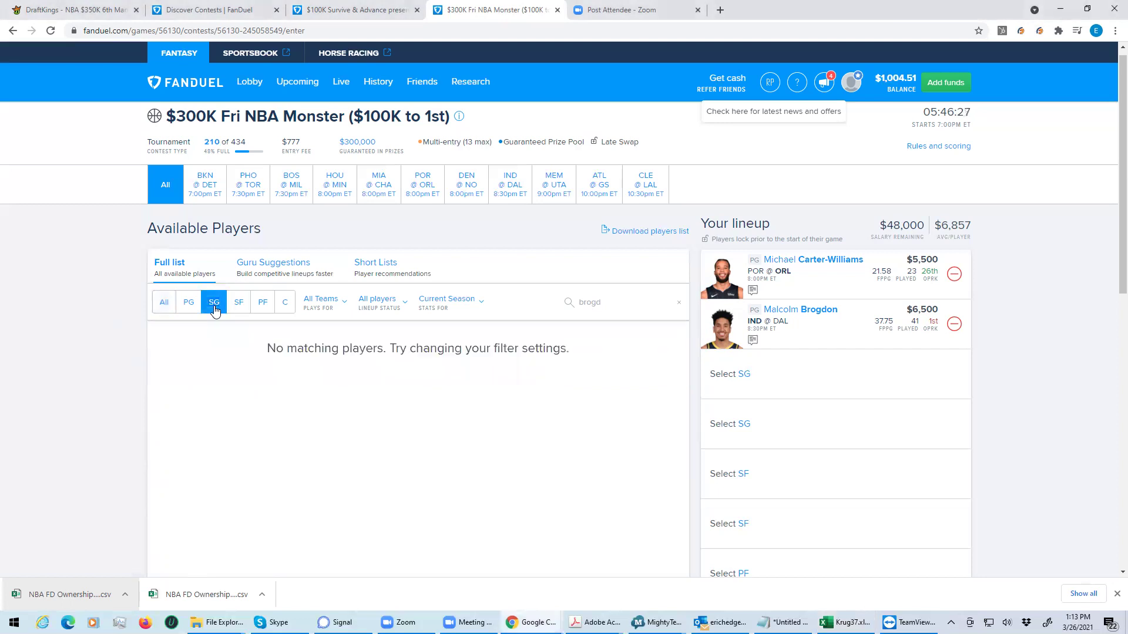
double_click(584, 302)
key(BackSpace)
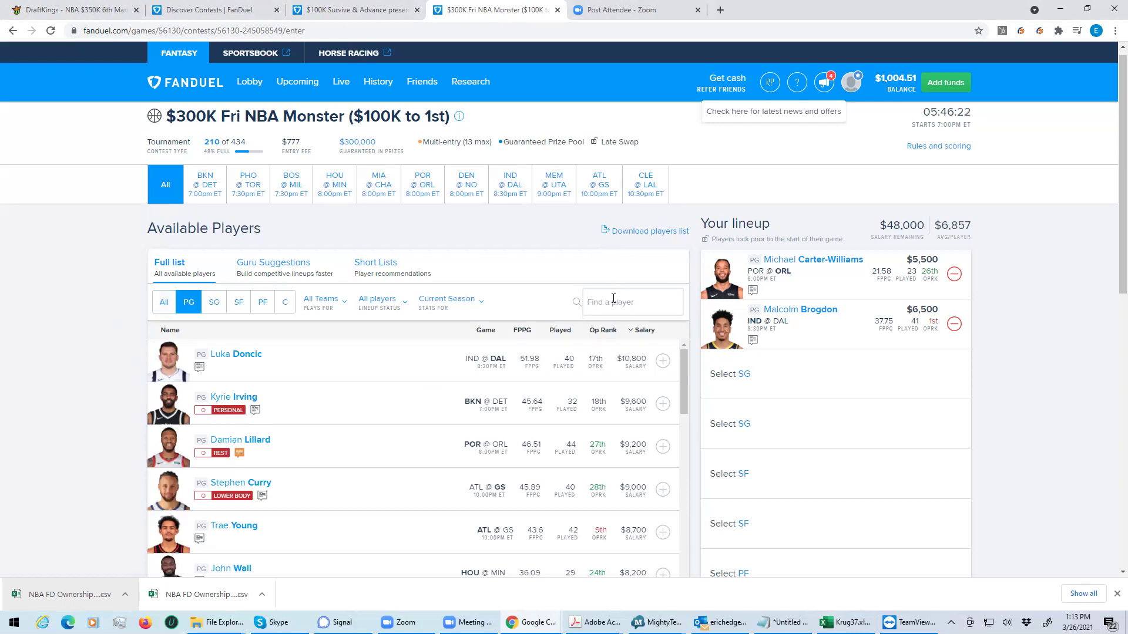
click(613, 300)
text(mcc)
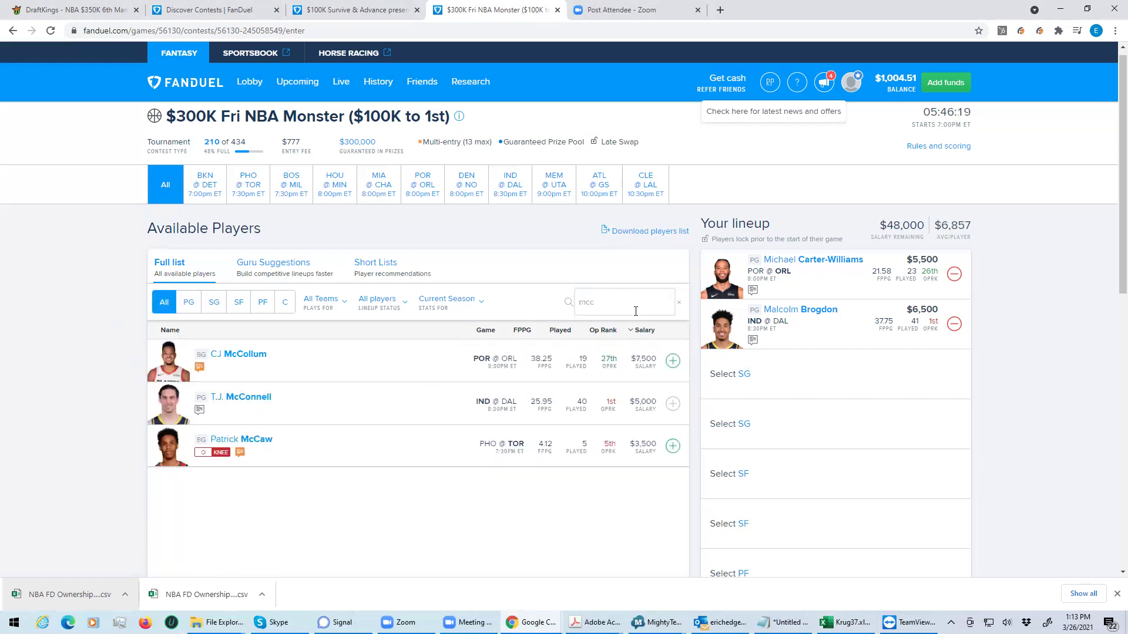
click(673, 361)
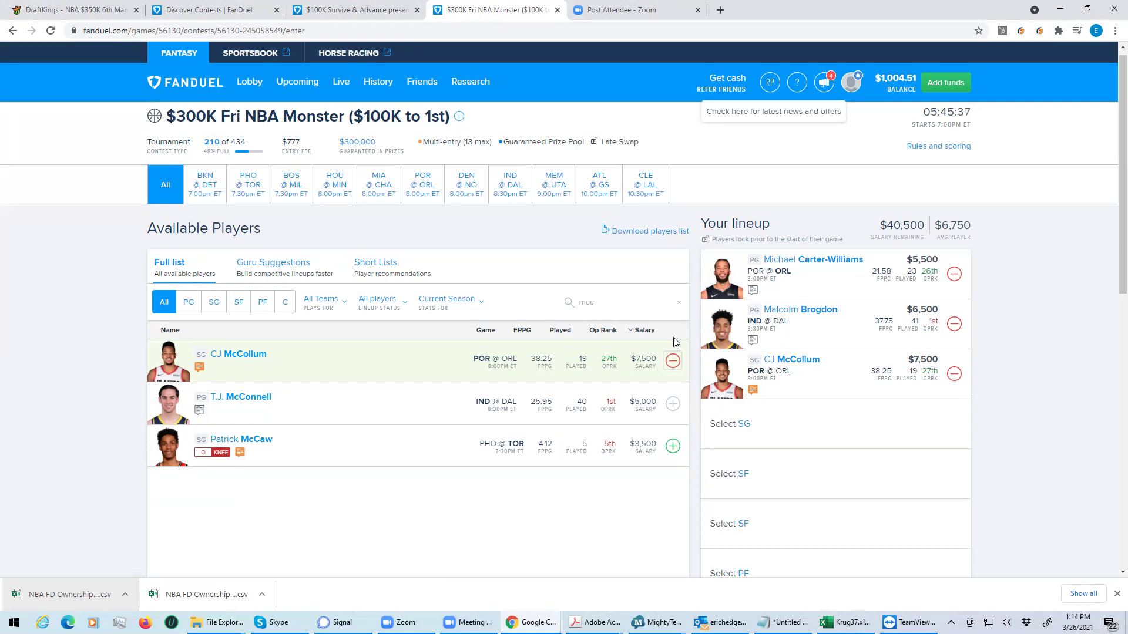
Step: Find James Harden by name and add him in the second shooting guard slot
click(214, 302)
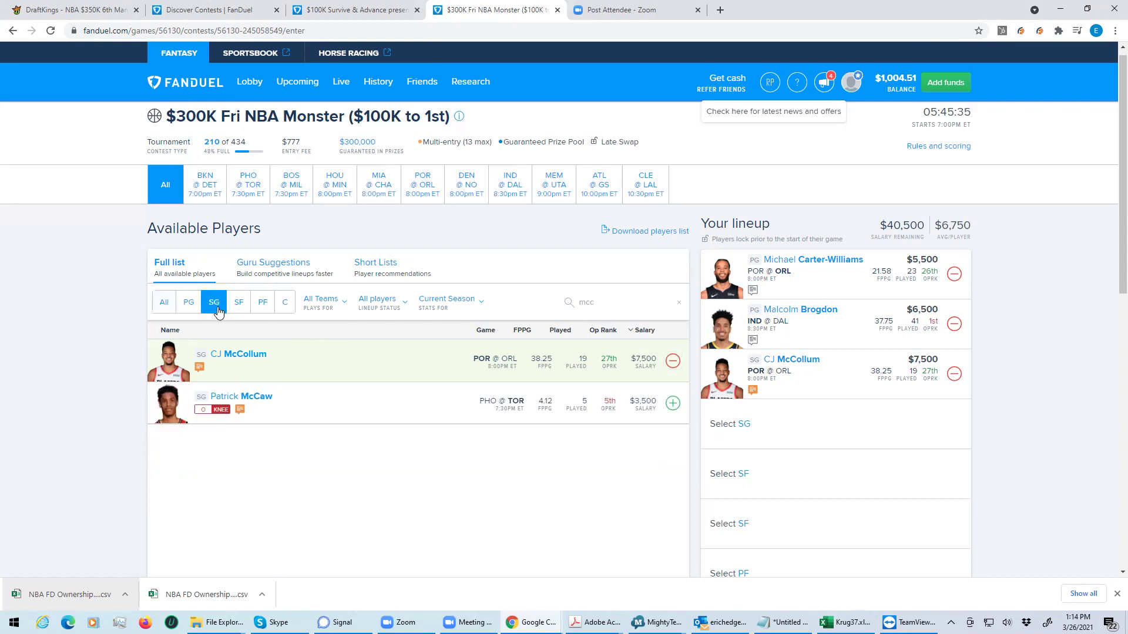
double_click(617, 302)
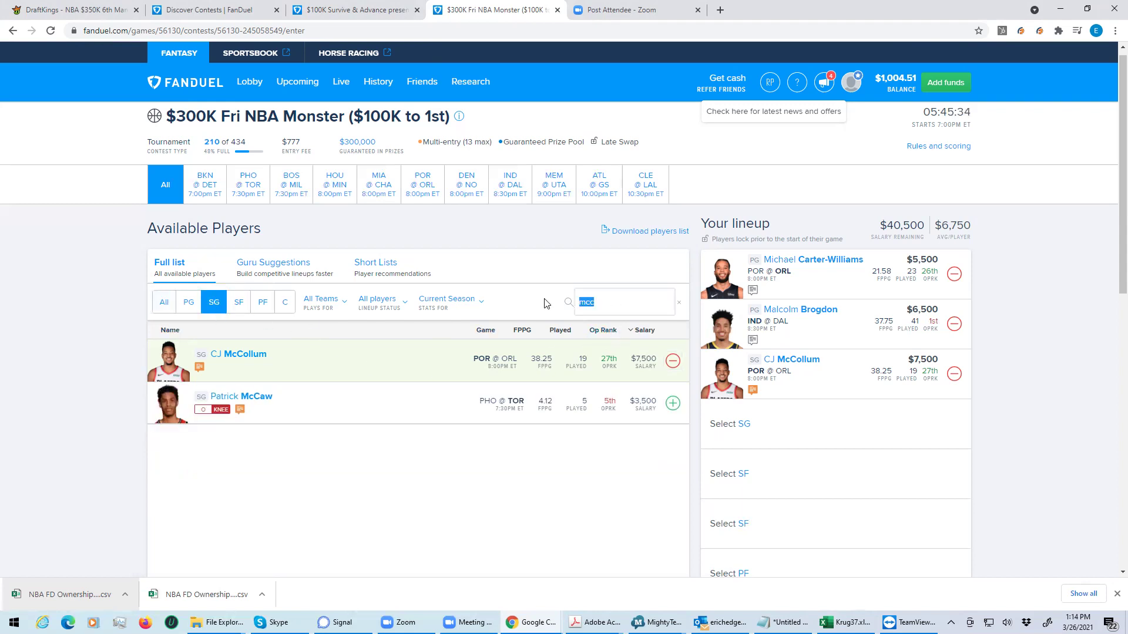
text(harde)
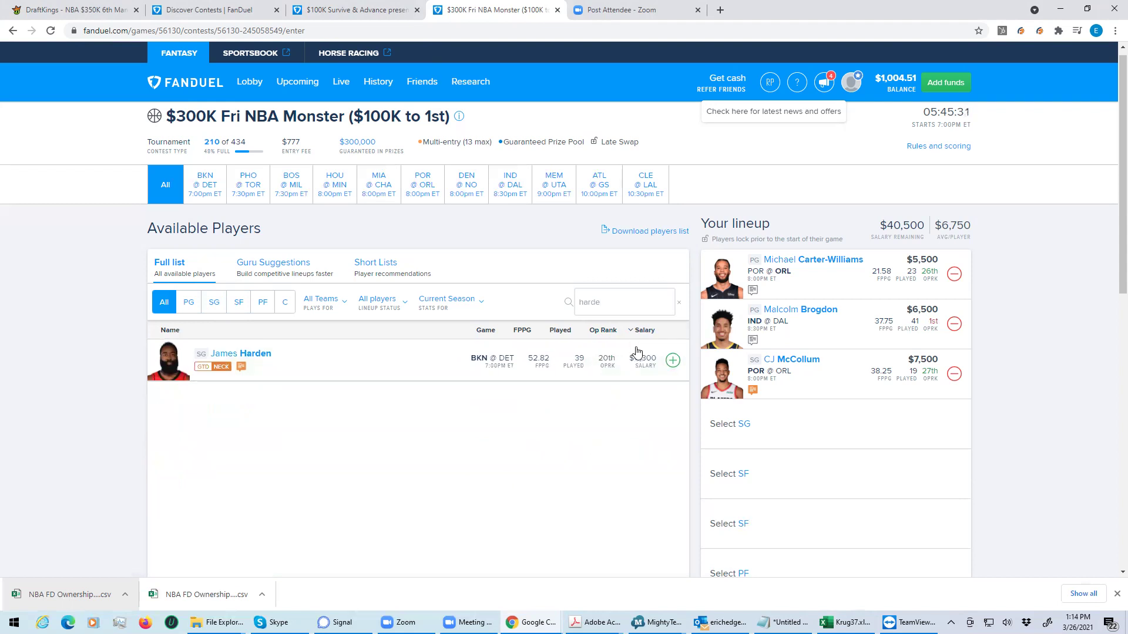
click(670, 362)
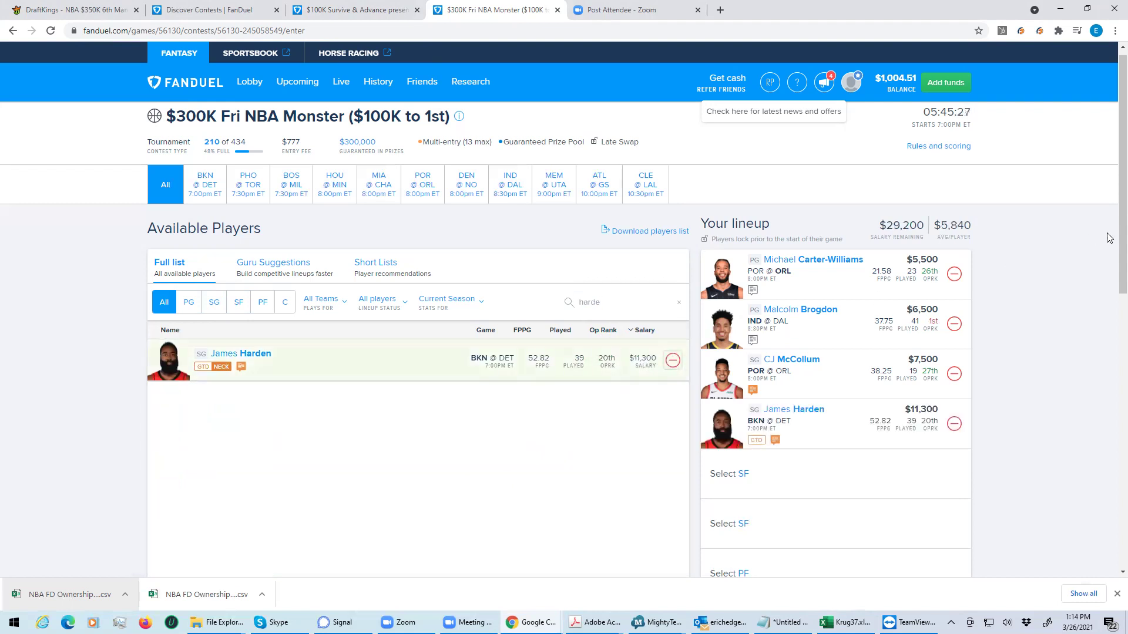
Step: Clear the player name search and look through the small forward, point guard and shooting guard lists
scroll(1110, 258, down, 2)
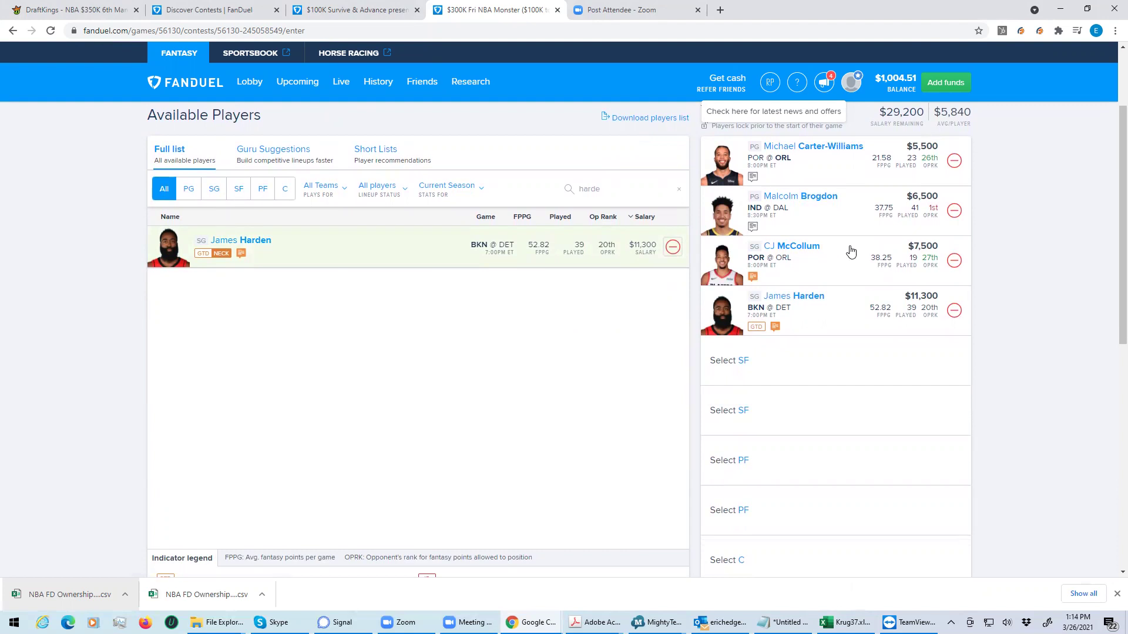
scroll(1112, 197, up, 1)
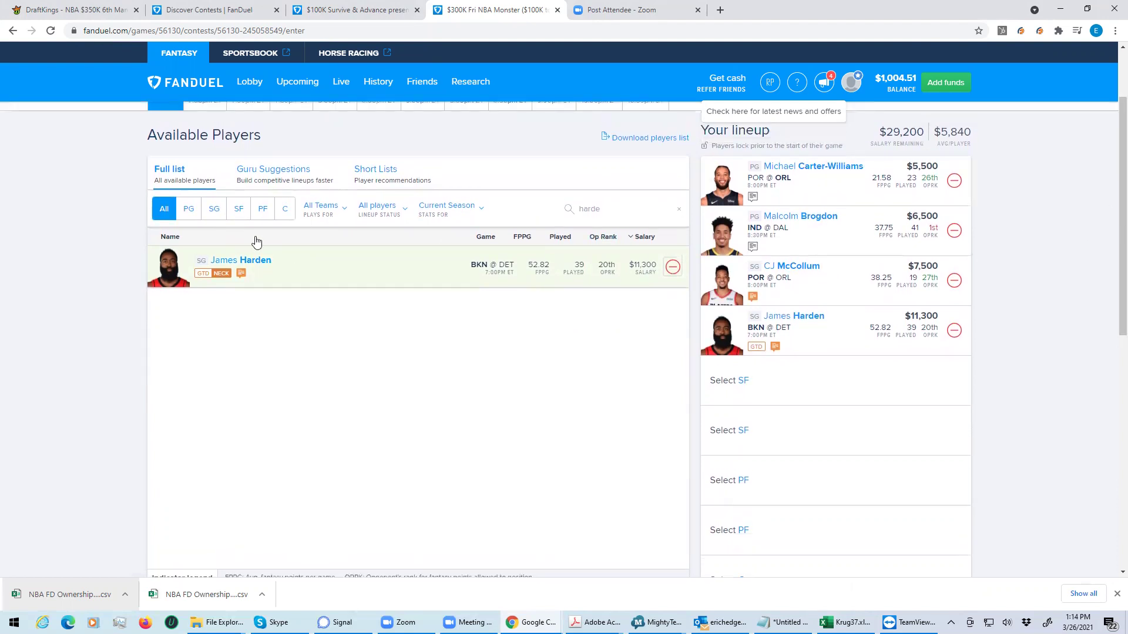
click(239, 210)
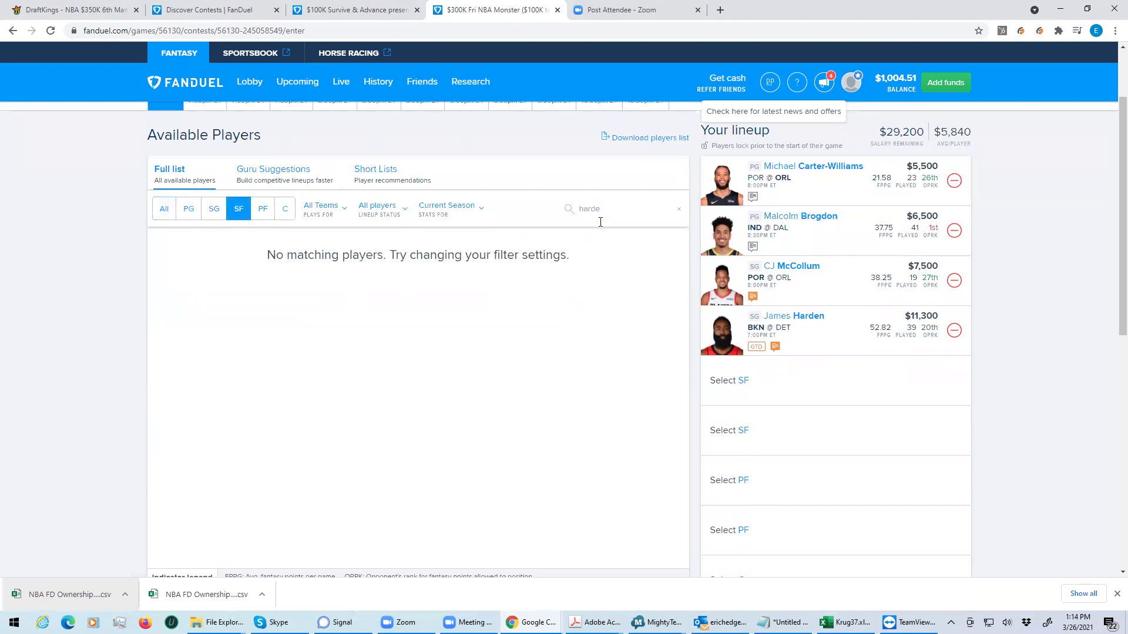
double_click(574, 212)
key(BackSpace)
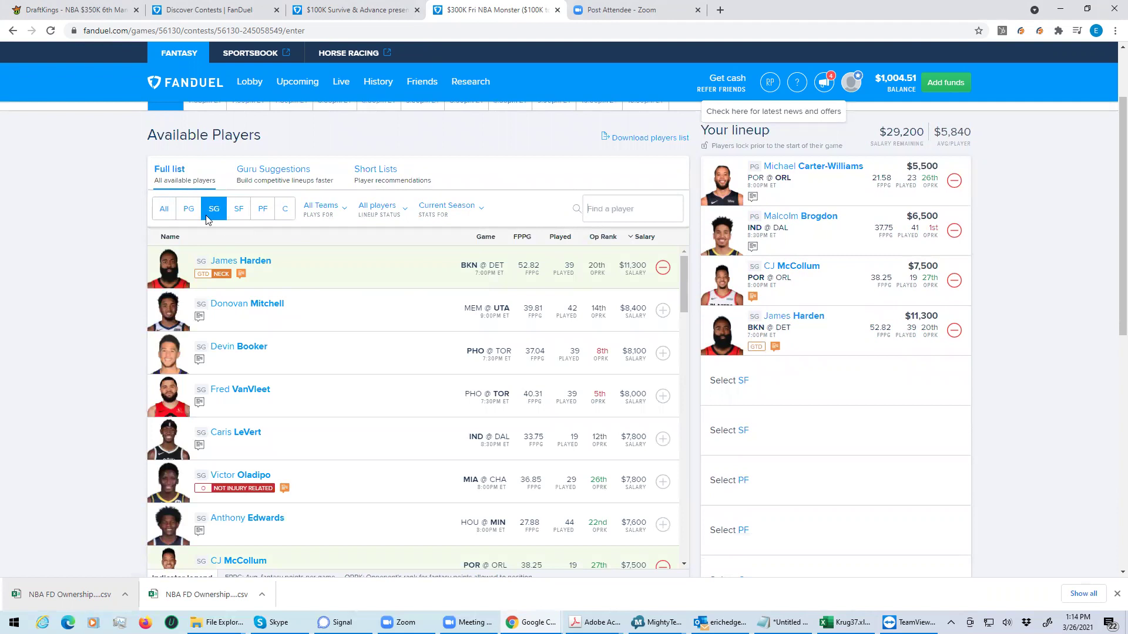
click(237, 210)
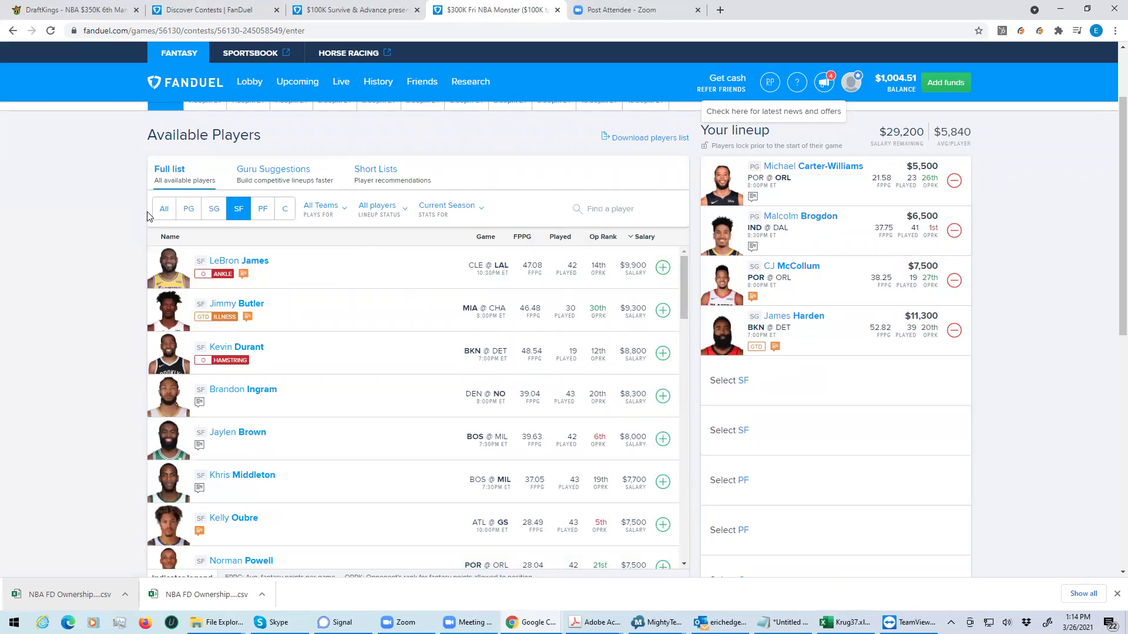
click(188, 210)
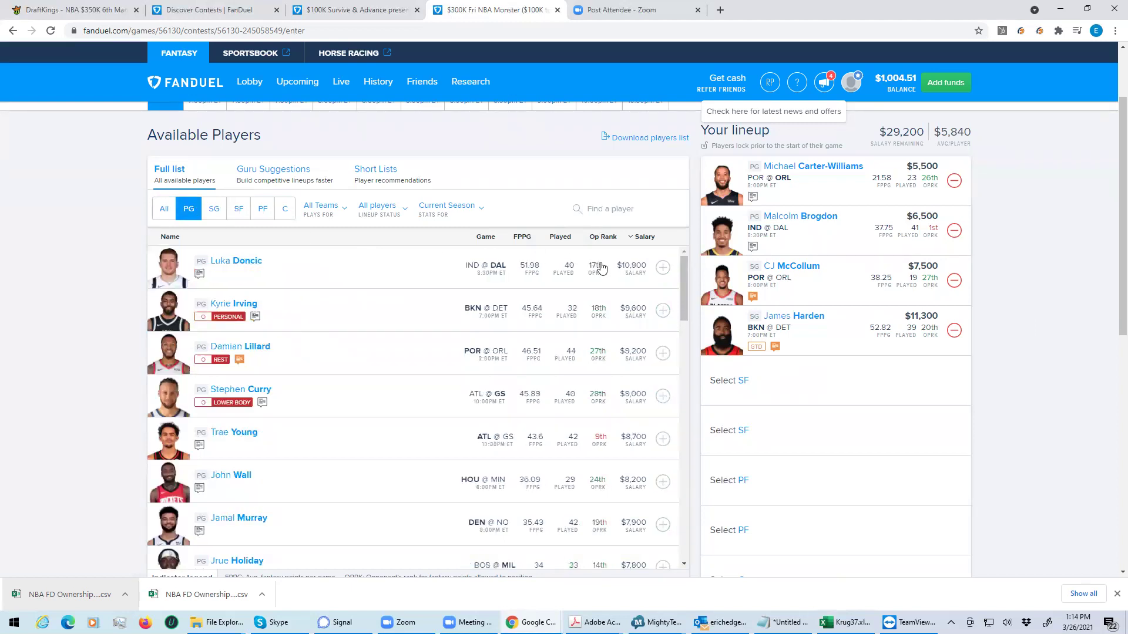
click(214, 210)
Step: Search the available players for "alexan" and check the matches under shooting guard, small forward and power forward
click(614, 210)
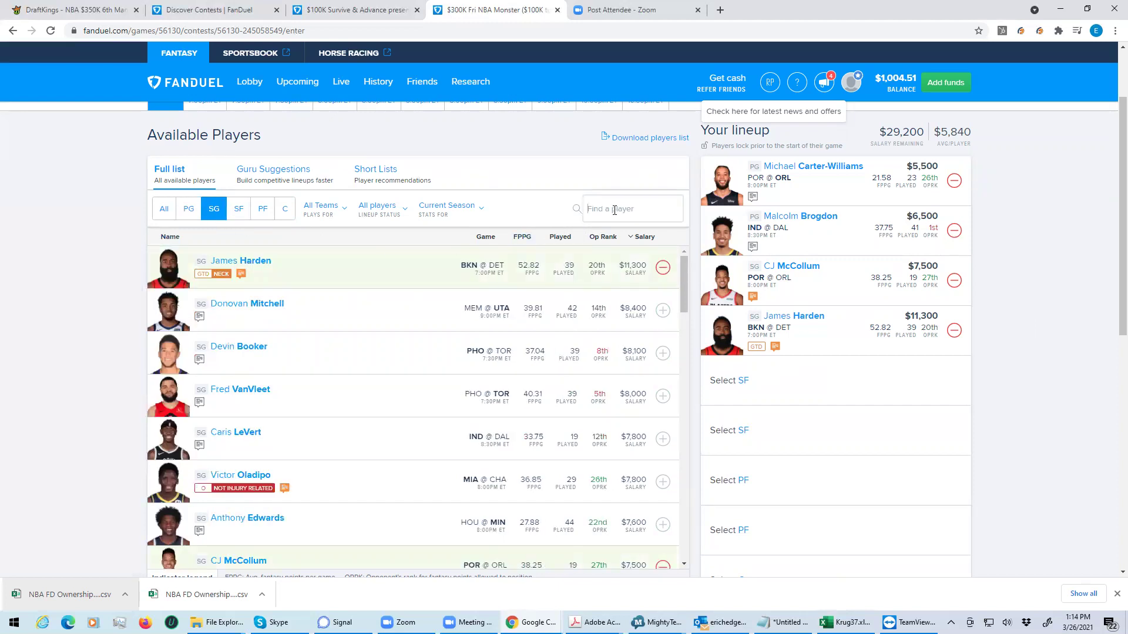
text(alexan)
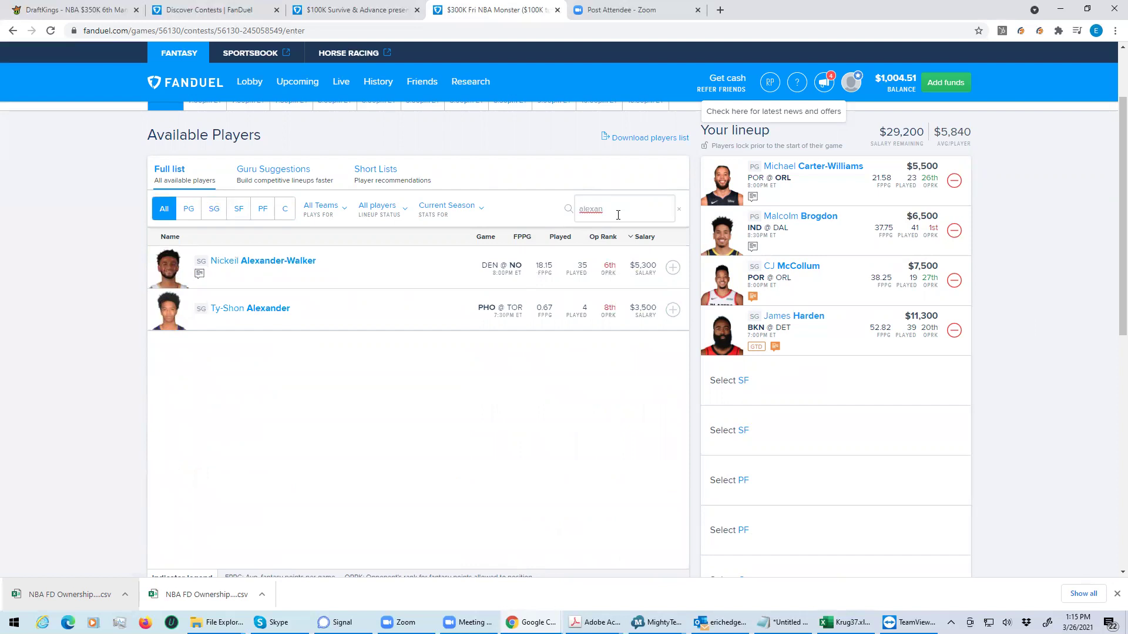
click(217, 210)
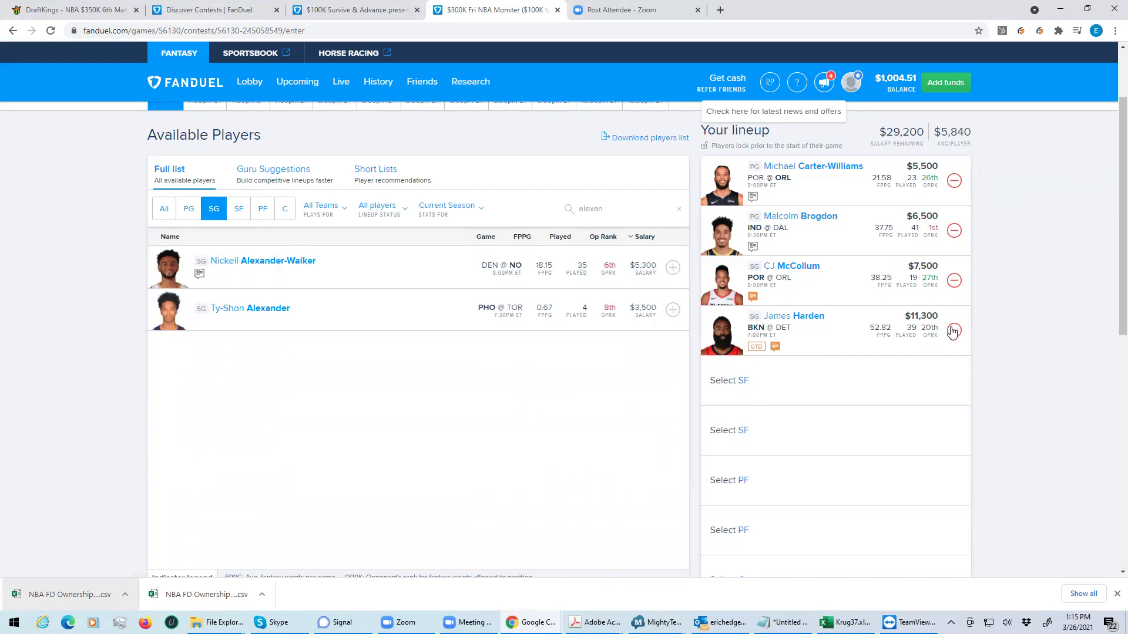
click(241, 213)
click(262, 214)
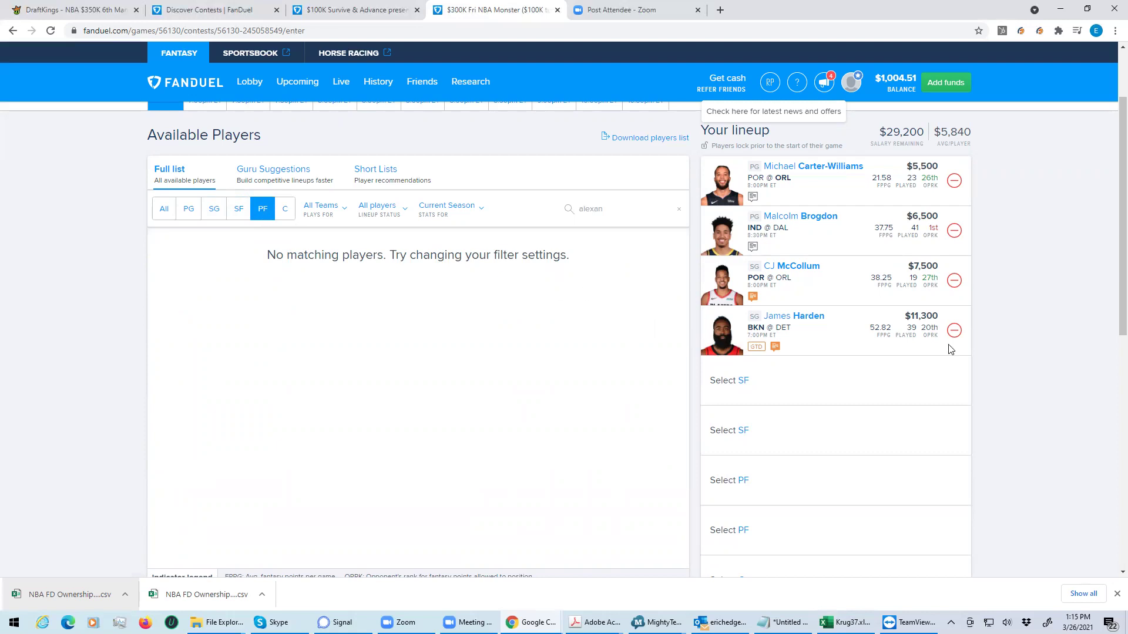
key(alt+Tab)
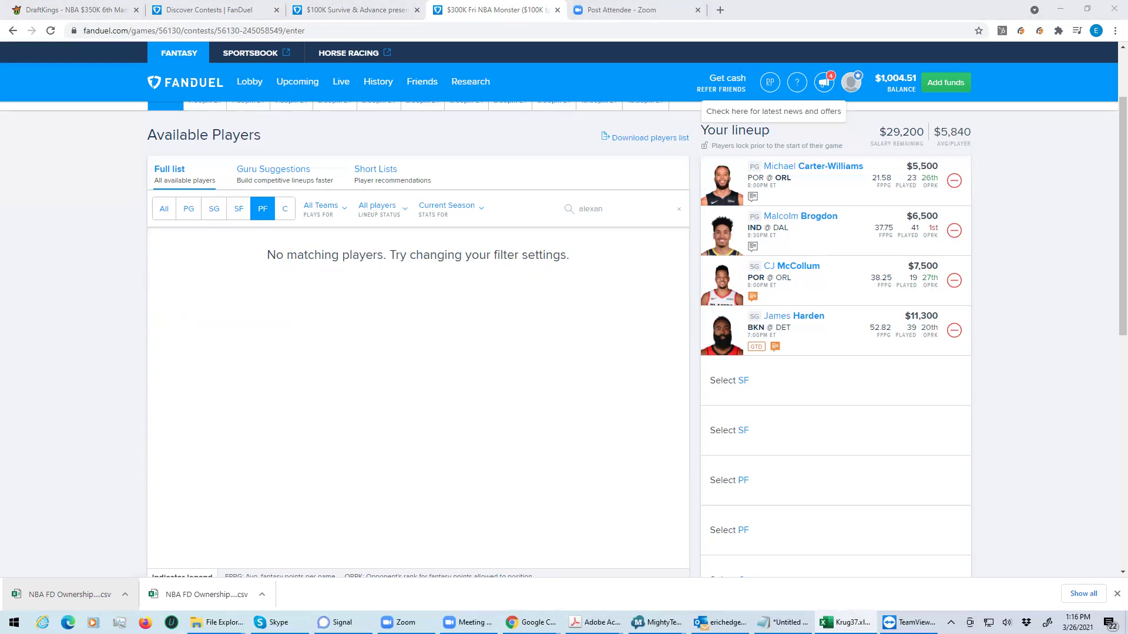
Step: Search for "hart" and replace James Harden with Josh Hart in the second shooting guard slot
click(239, 212)
click(544, 210)
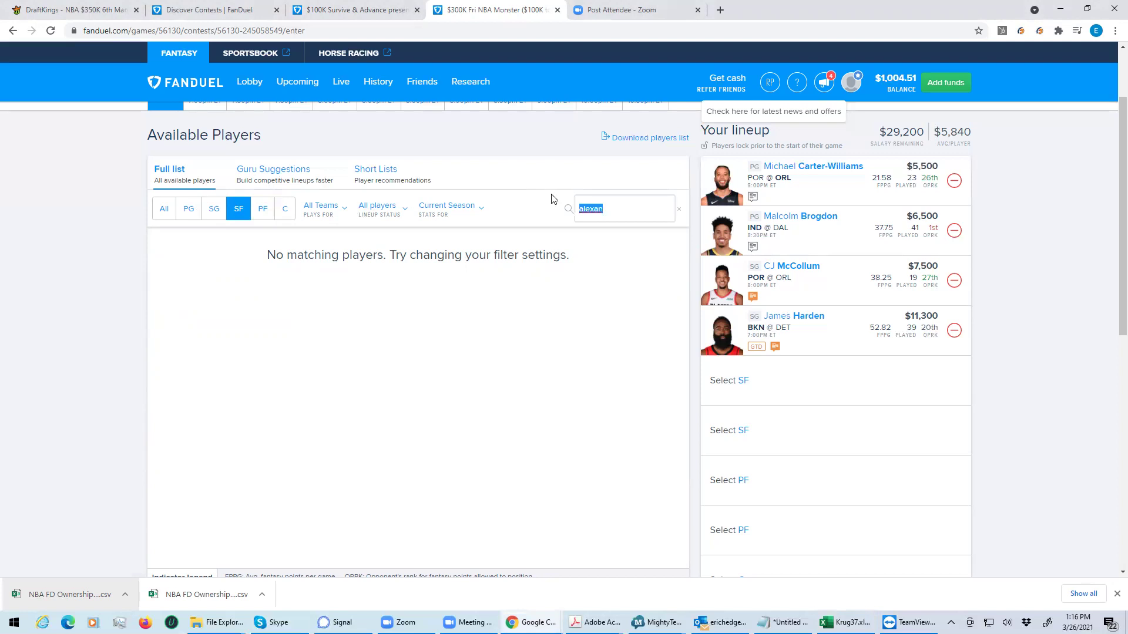
text(hart)
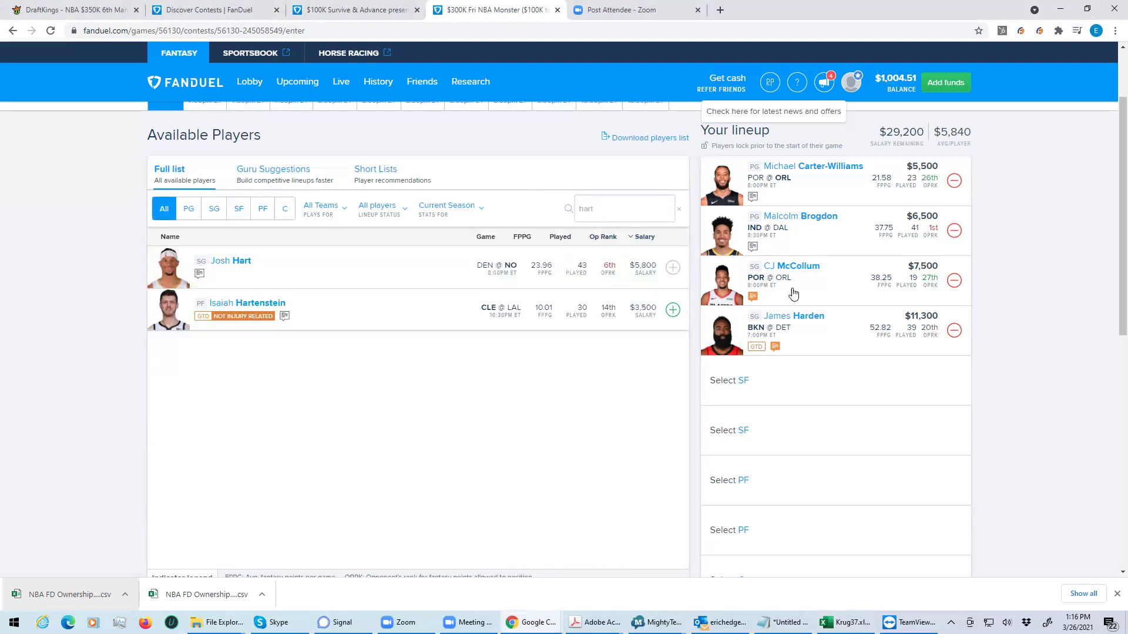
click(955, 331)
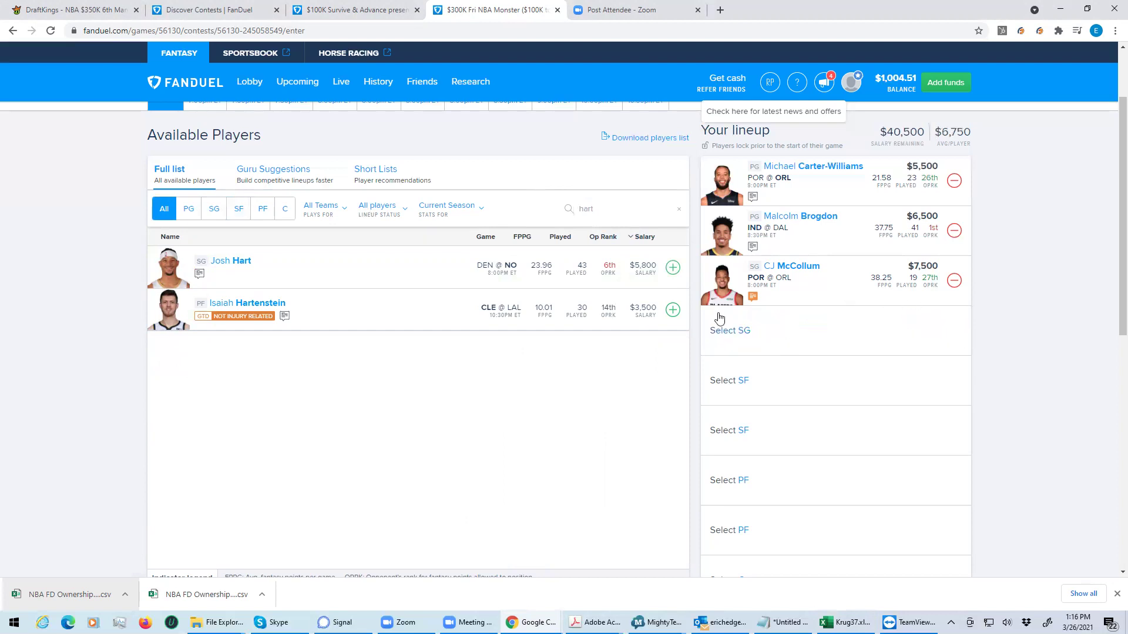
click(671, 269)
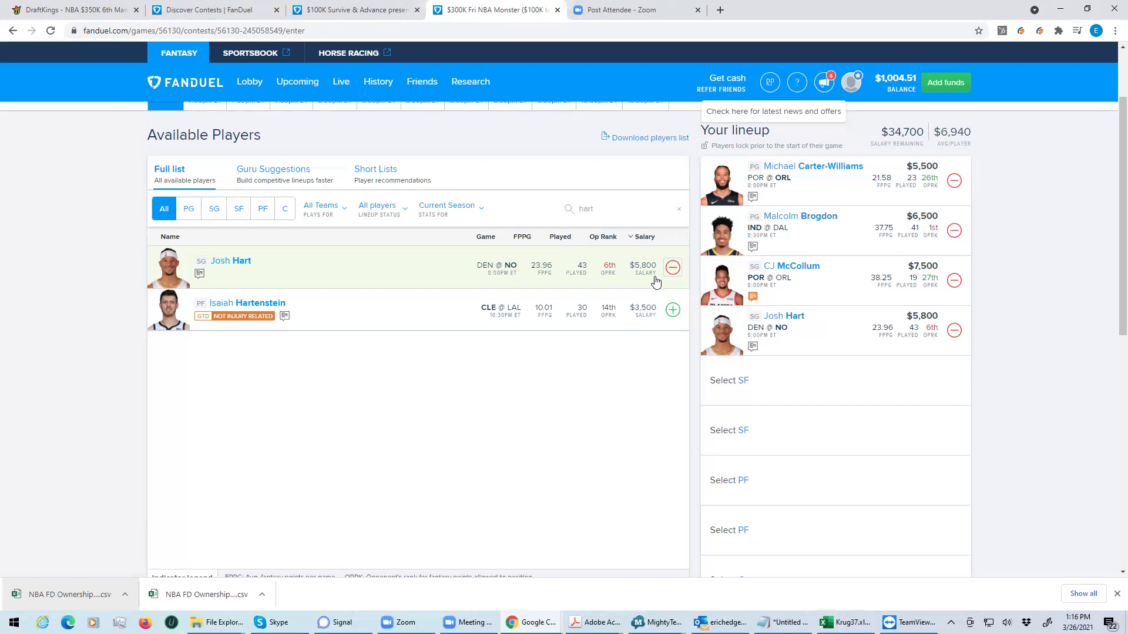
Step: Find Gordon Hayward and Jaylen Brown by name and add them in the two small forward slots
click(241, 218)
drag(608, 211, 527, 212)
text(haywar)
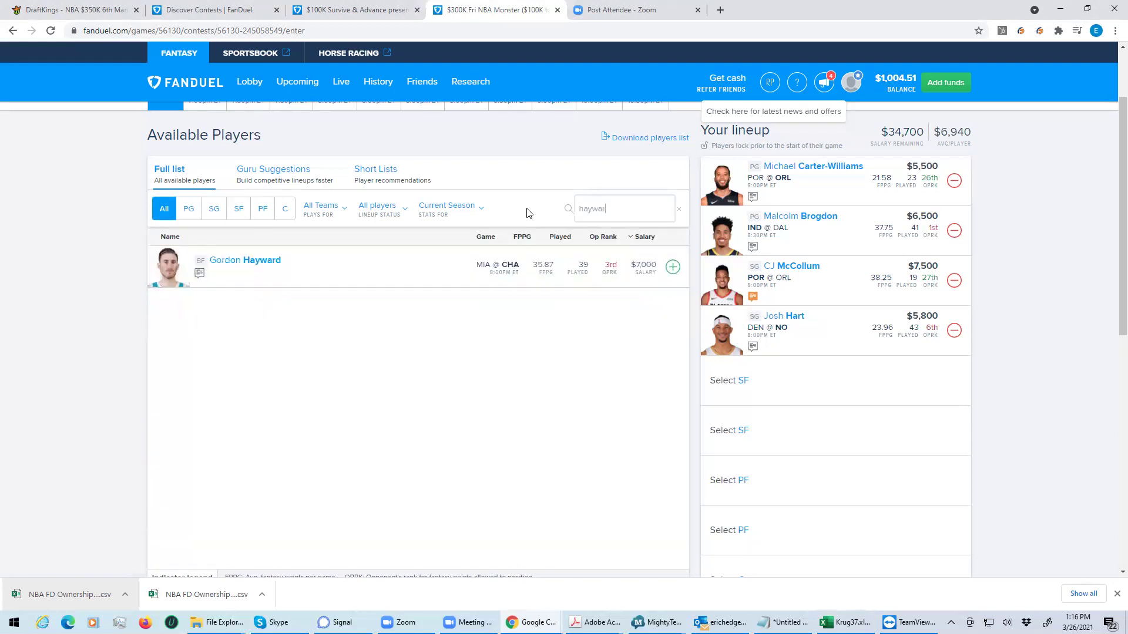
click(673, 268)
drag(617, 211, 486, 197)
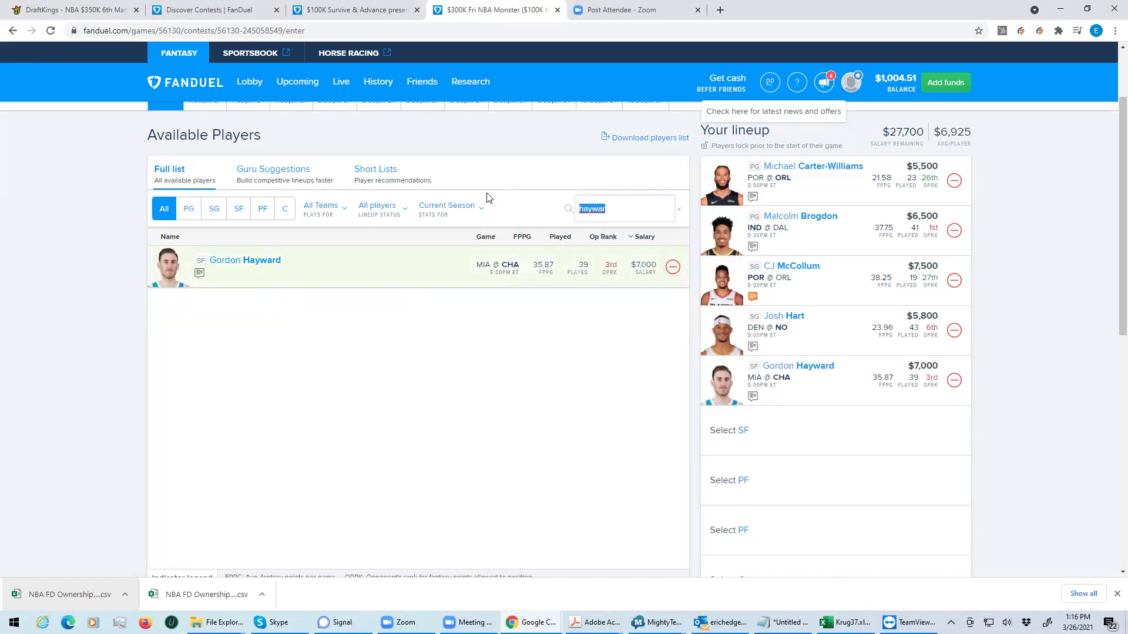
text(brown)
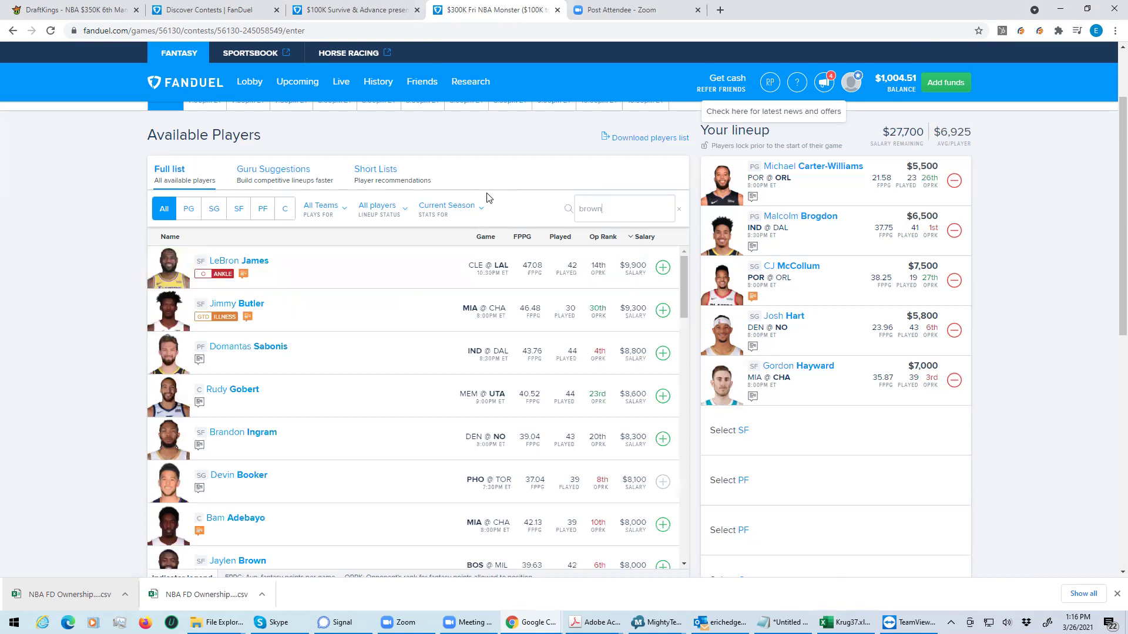
click(672, 269)
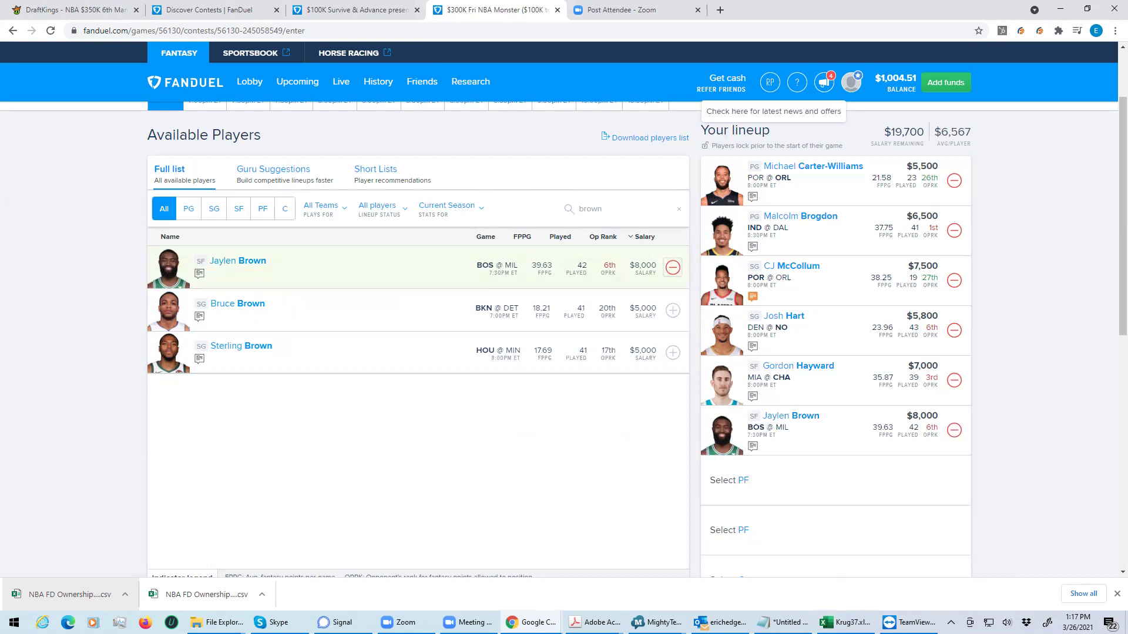
Step: View the $100K Survive & Advance contest's entry page, select its web address, and return to the $300K Fri NBA Monster lineup
key(alt+Tab)
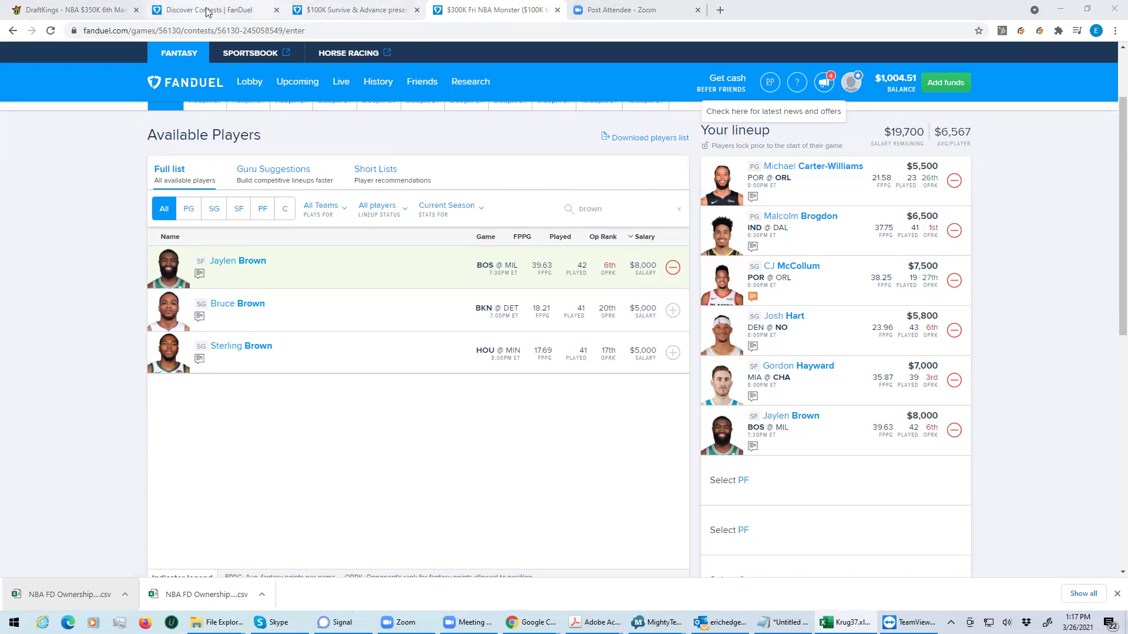
click(339, 10)
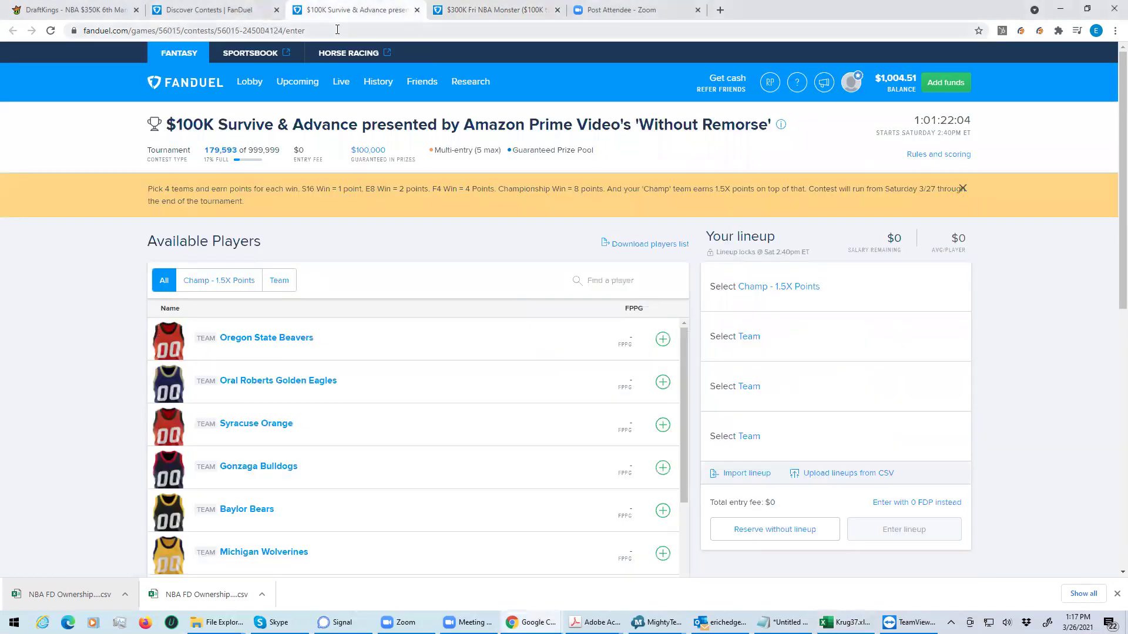
click(337, 30)
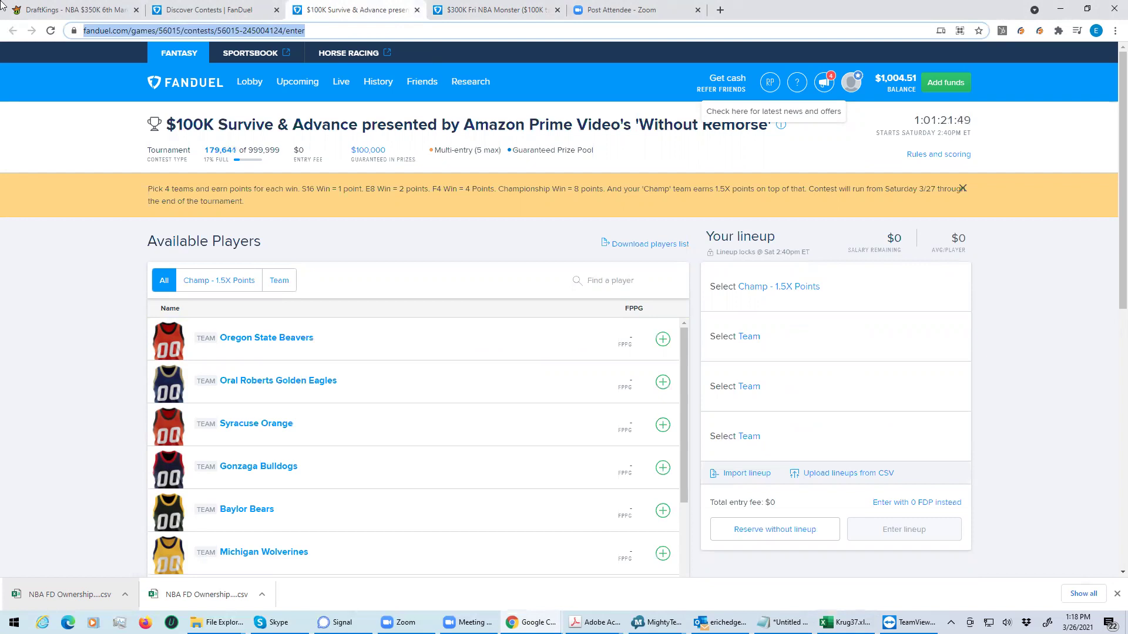
click(470, 13)
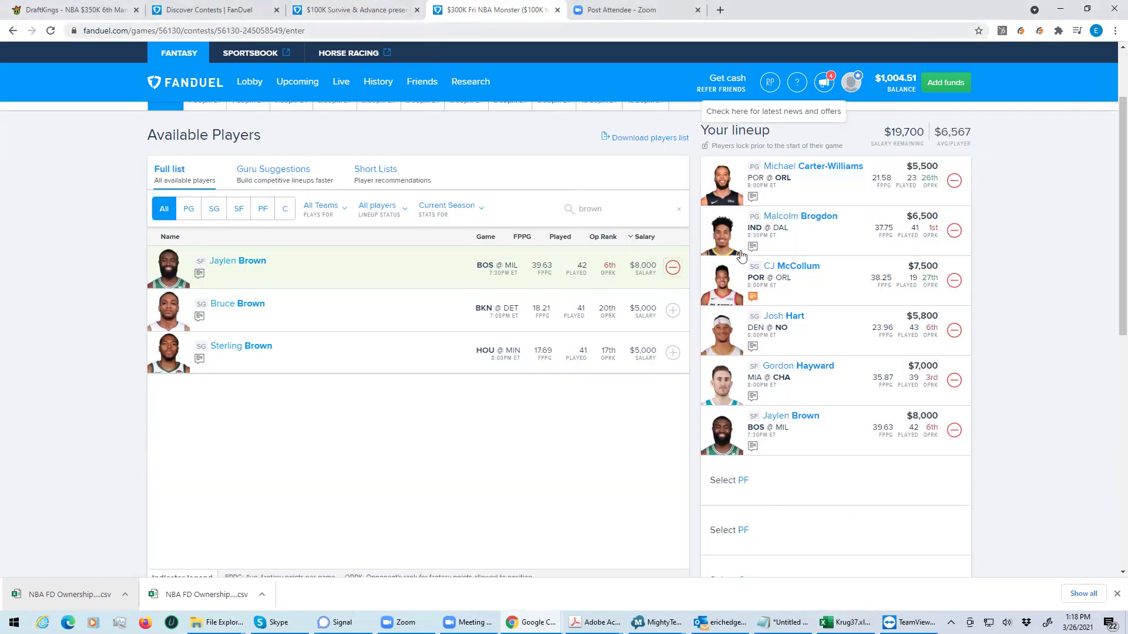
click(331, 13)
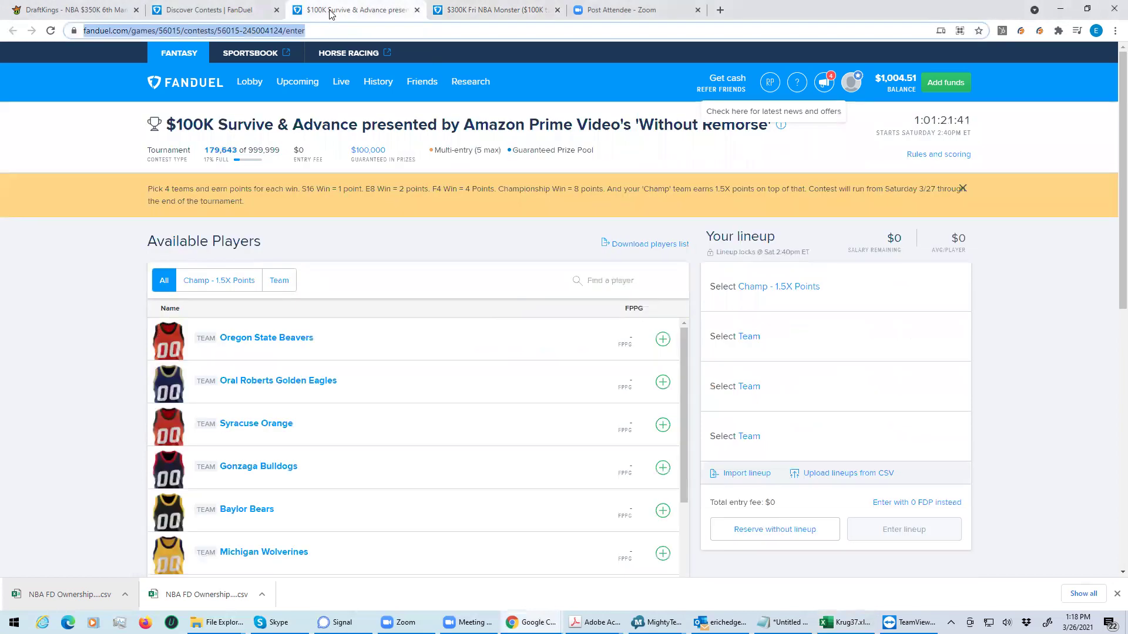
click(463, 16)
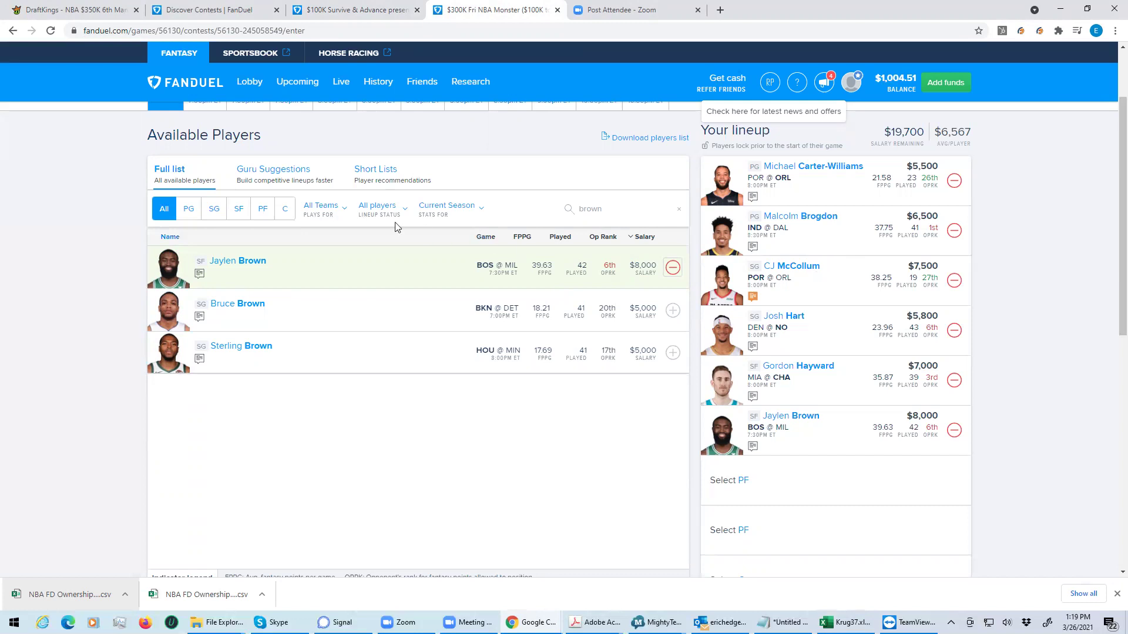
Step: Find Zion Williamson and P.J. Washington by name and add them in the two power forward slots
click(265, 215)
click(552, 210)
text(zion)
click(673, 268)
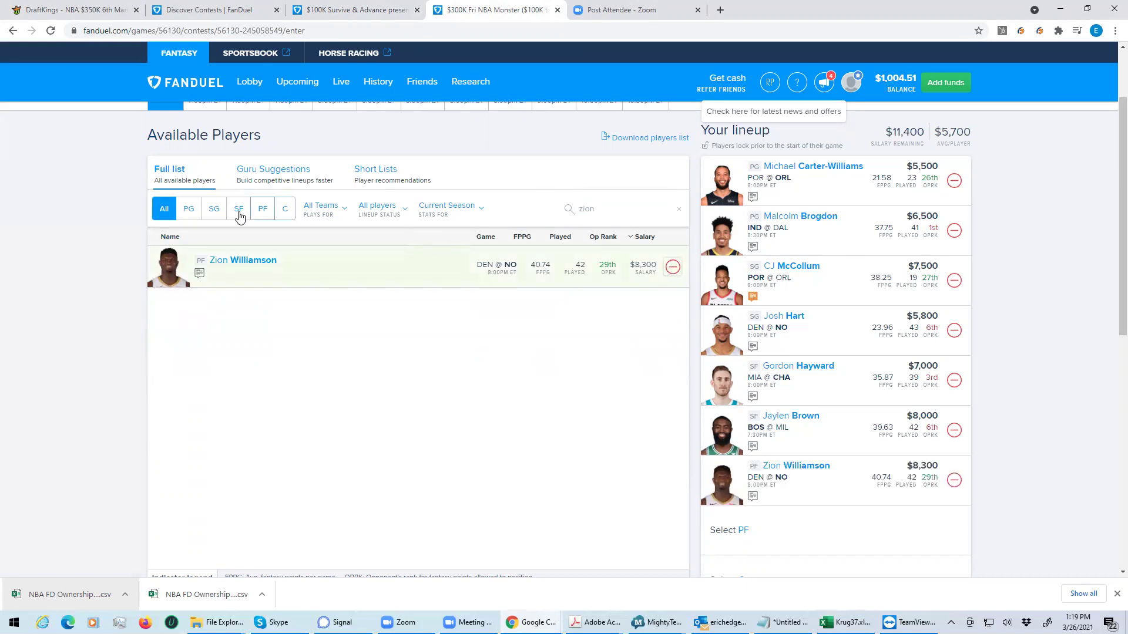
click(262, 211)
click(573, 213)
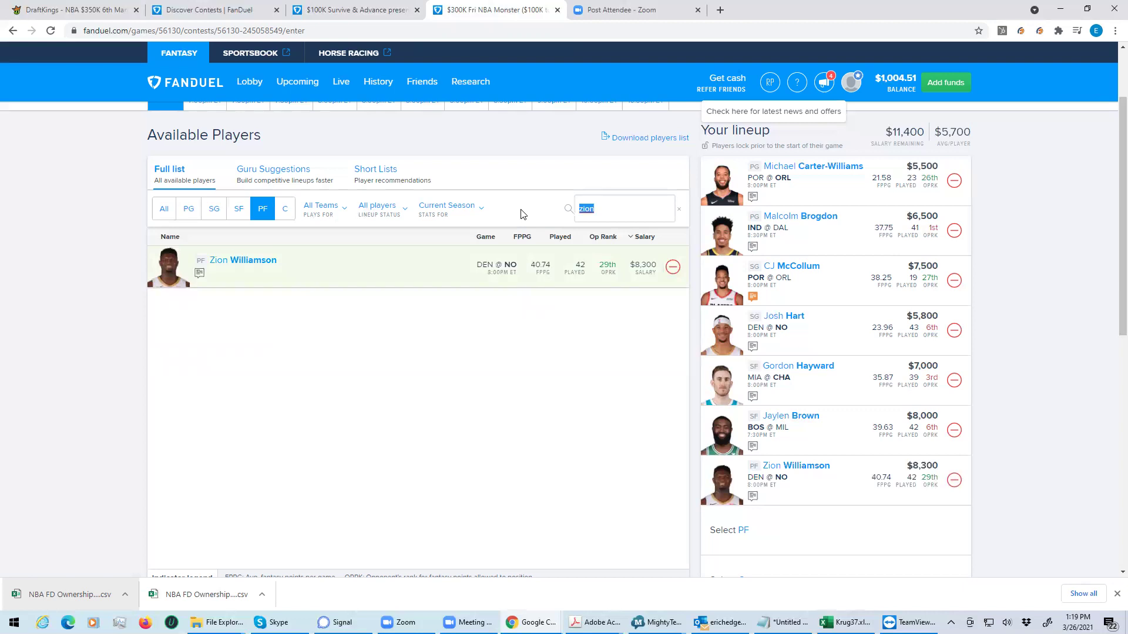
text(washi)
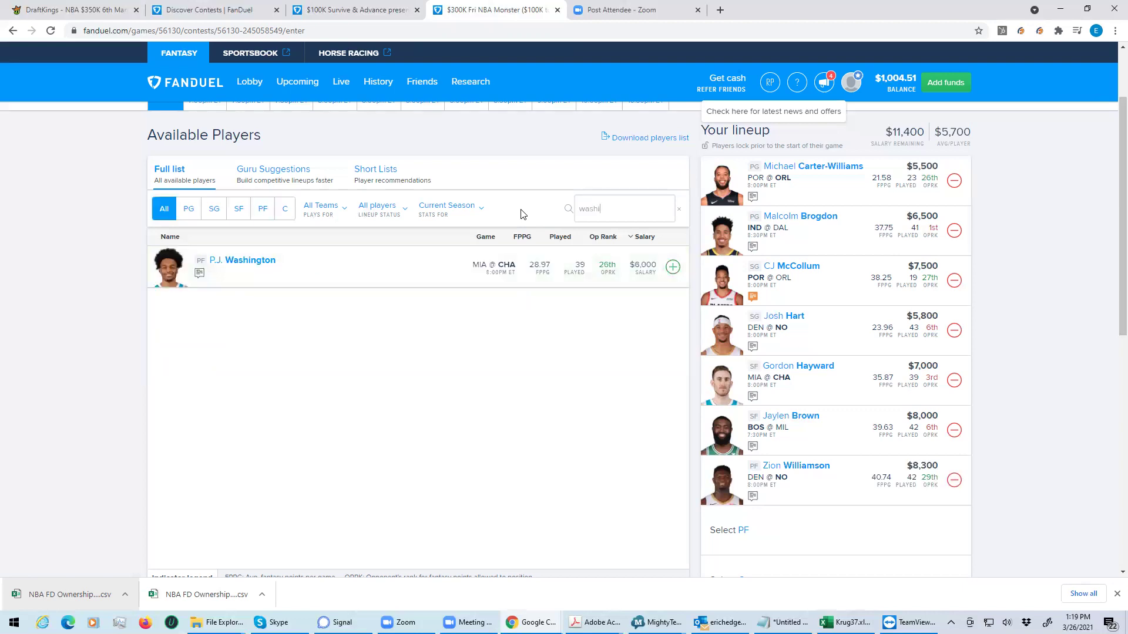
click(672, 268)
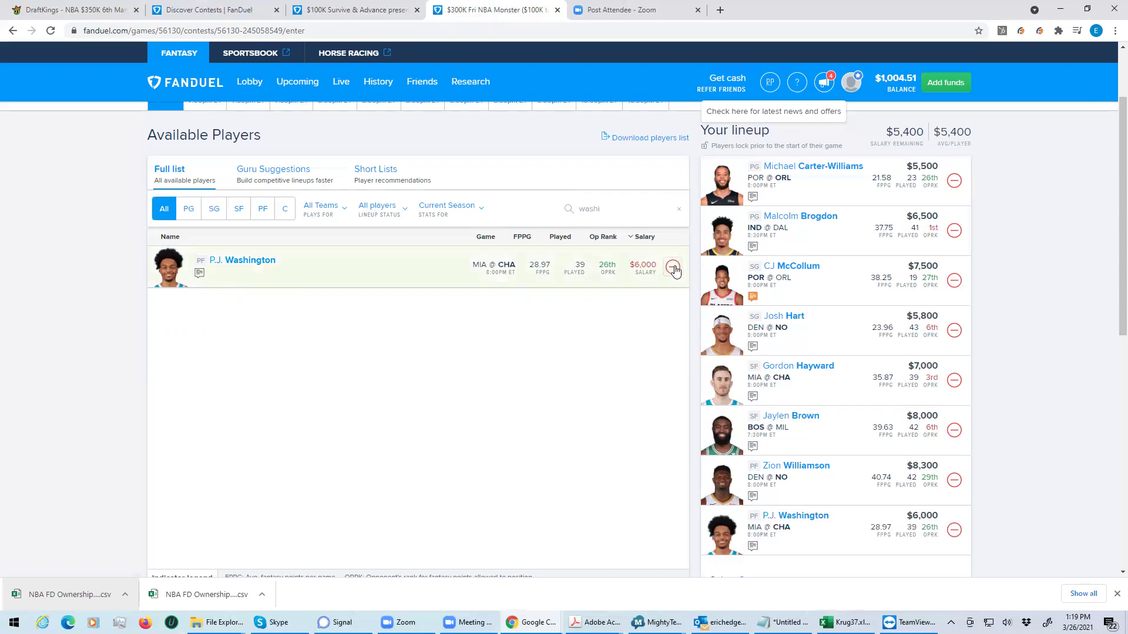
Step: Filter the available players to centers and select the old name search for replacement
scroll(1110, 238, down, 1)
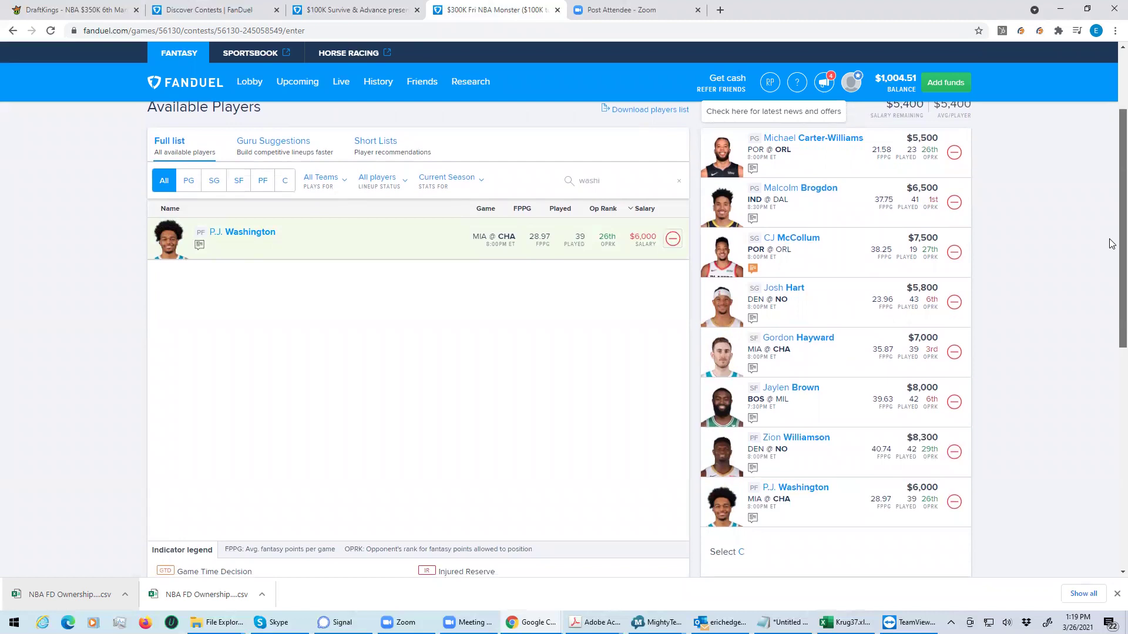
scroll(1110, 244, up, 1)
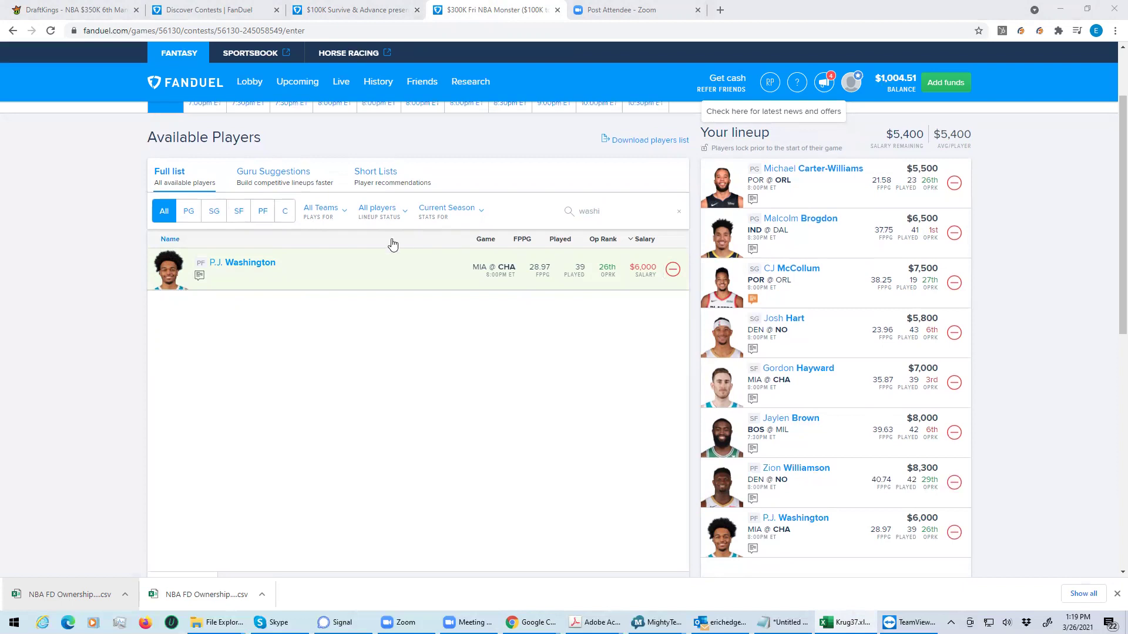
click(286, 212)
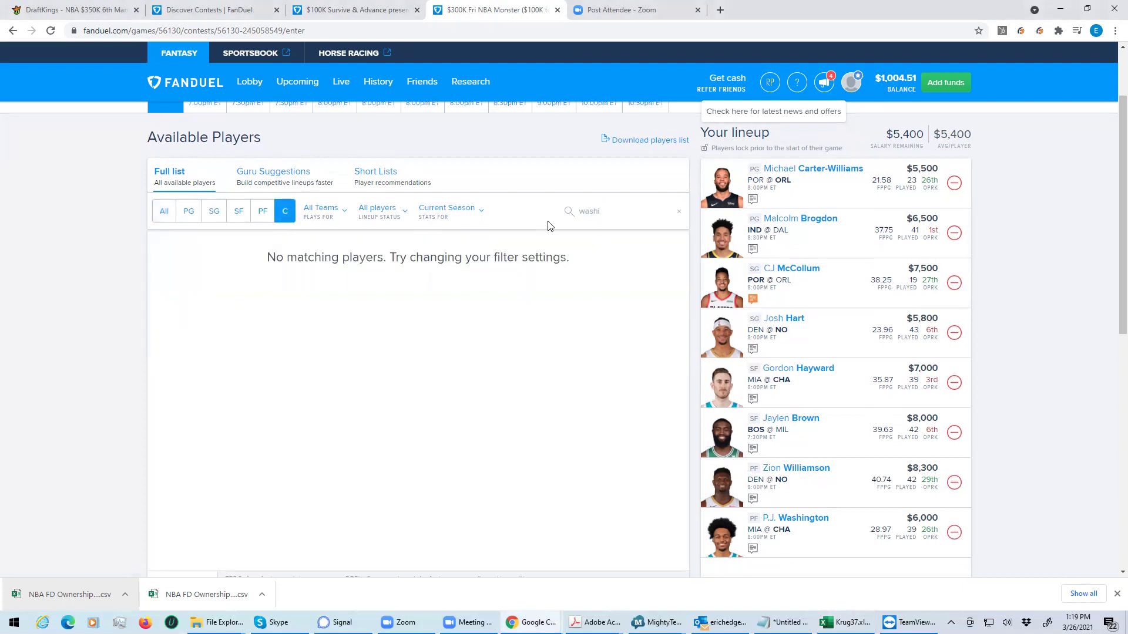
double_click(650, 216)
key(alt+Tab)
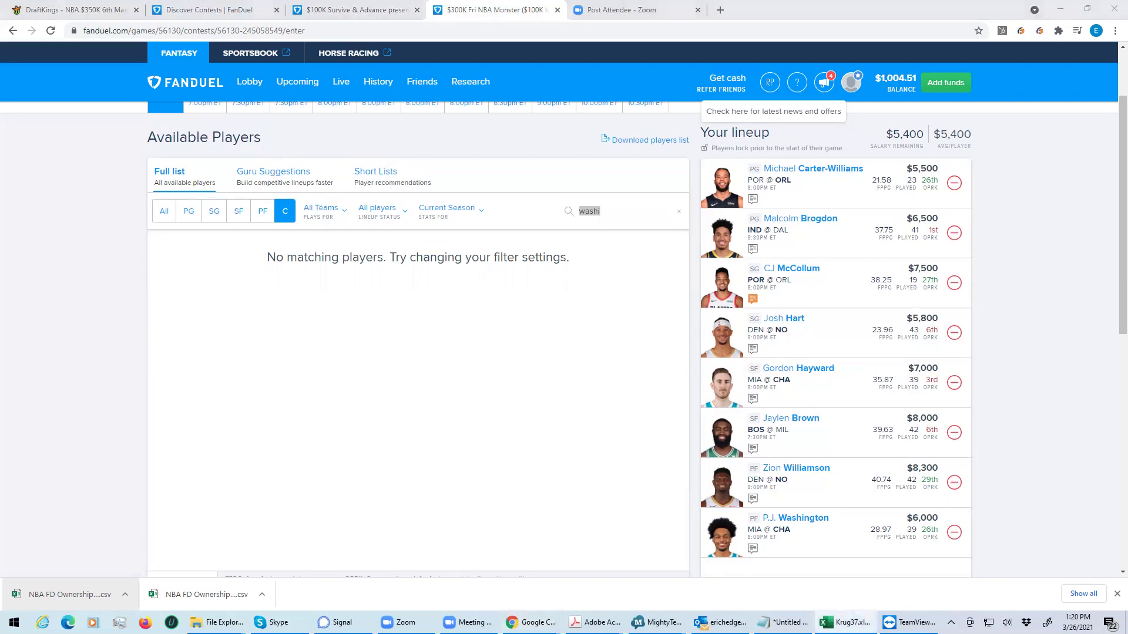